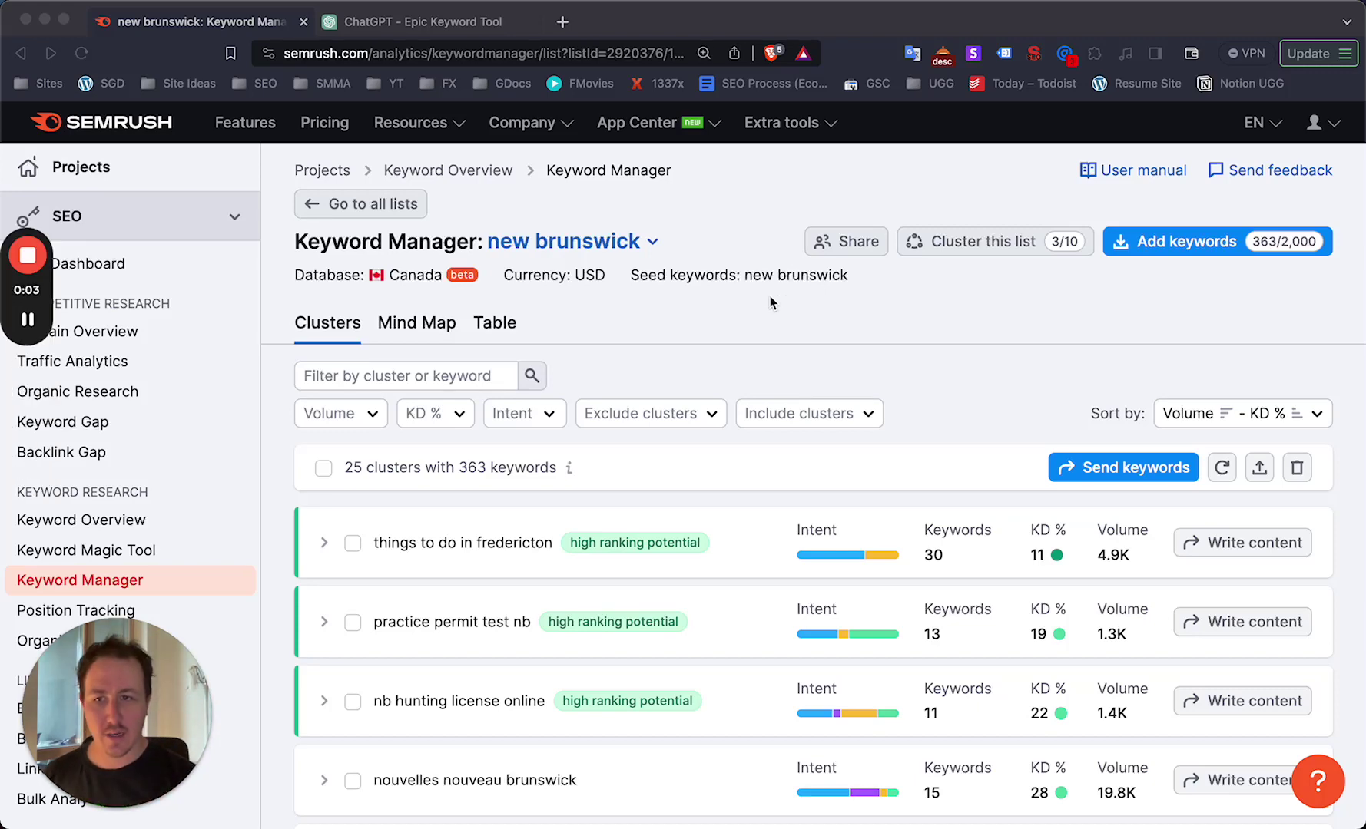
Step: Glance at the ChatGPT conversation, then come back to the new brunswick clusters in Semrush
scroll(636, 303, down, 2)
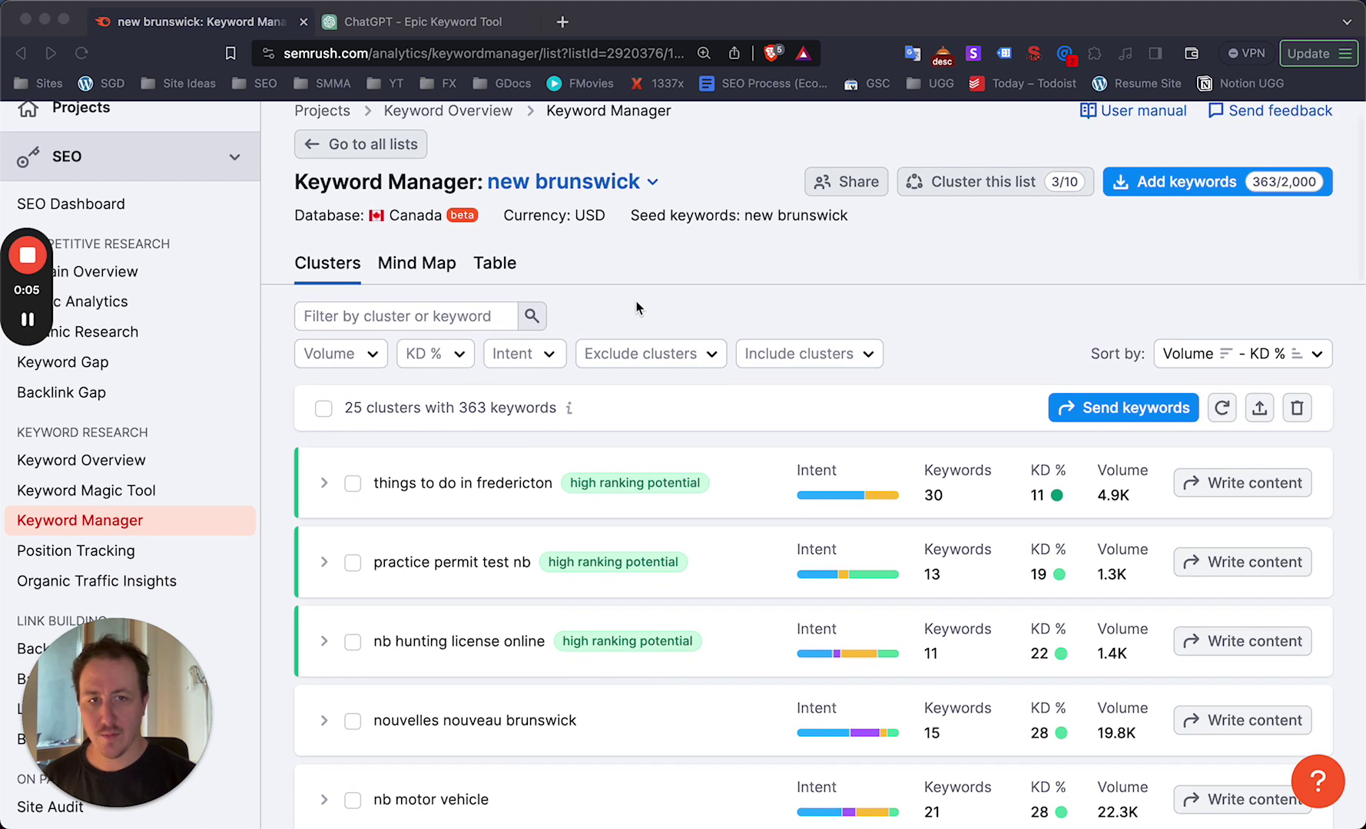
scroll(646, 319, down, 2)
scroll(656, 331, up, 4)
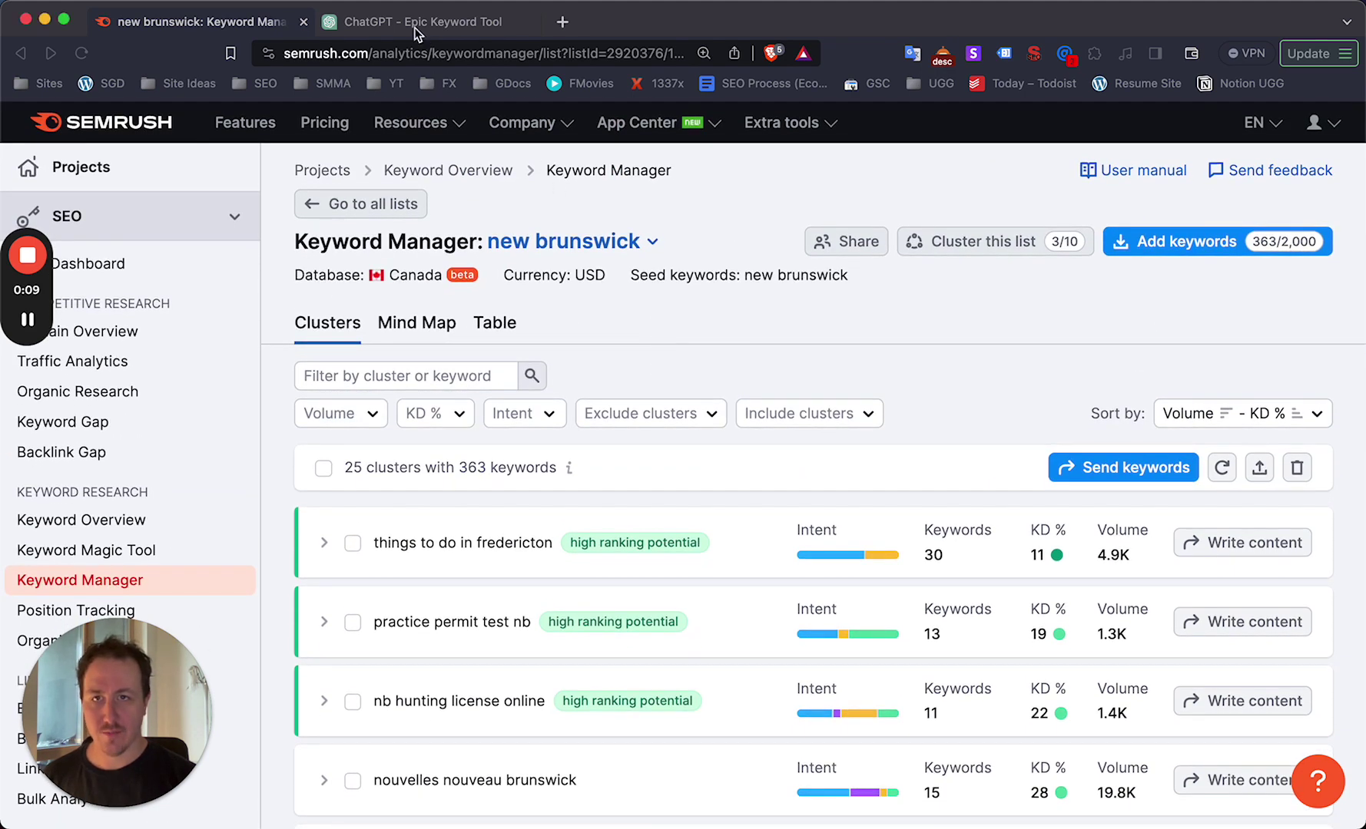
click(422, 27)
click(228, 17)
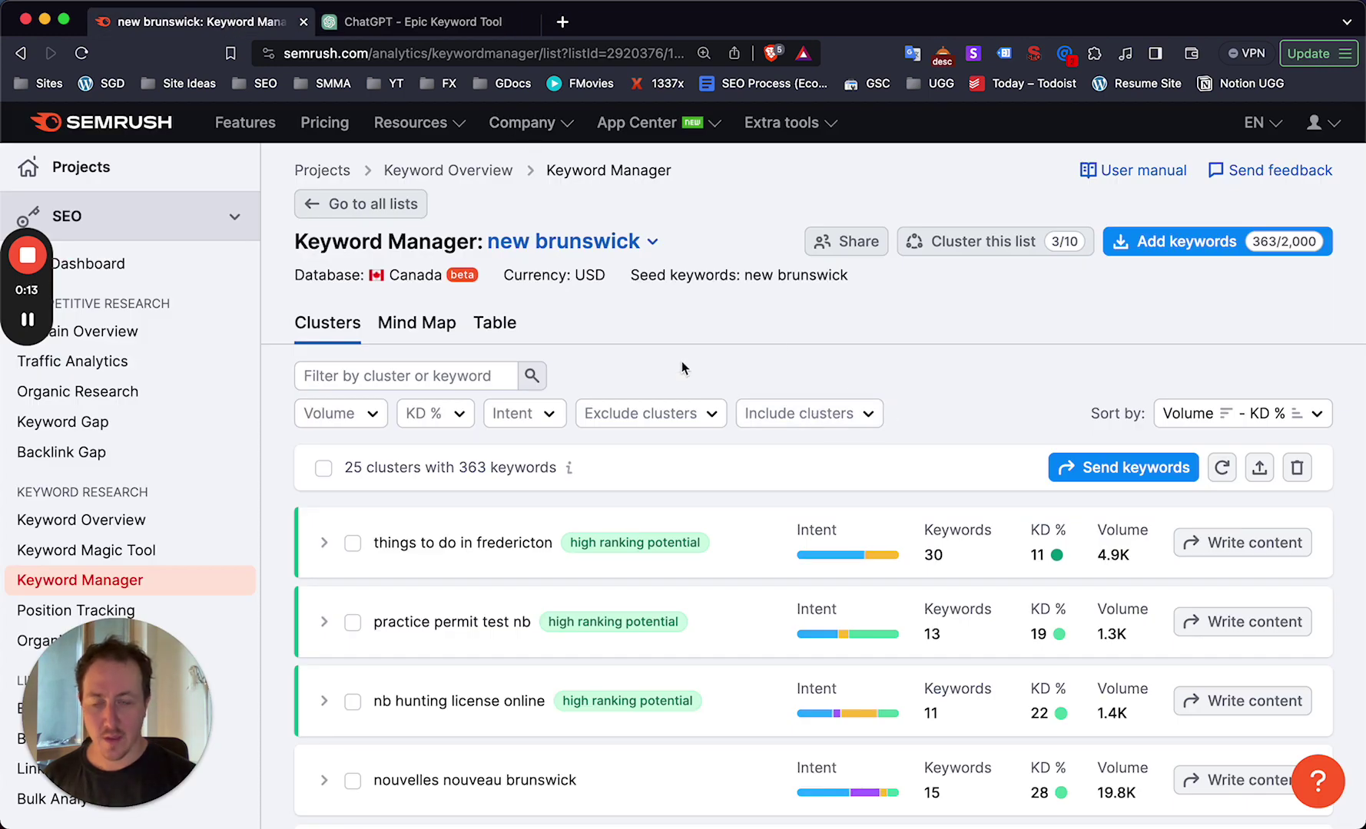
Step: Go to the Keyword Manager overview listing 'new brunswick' and 'moving to new brunswick'
scroll(630, 286, down, 2)
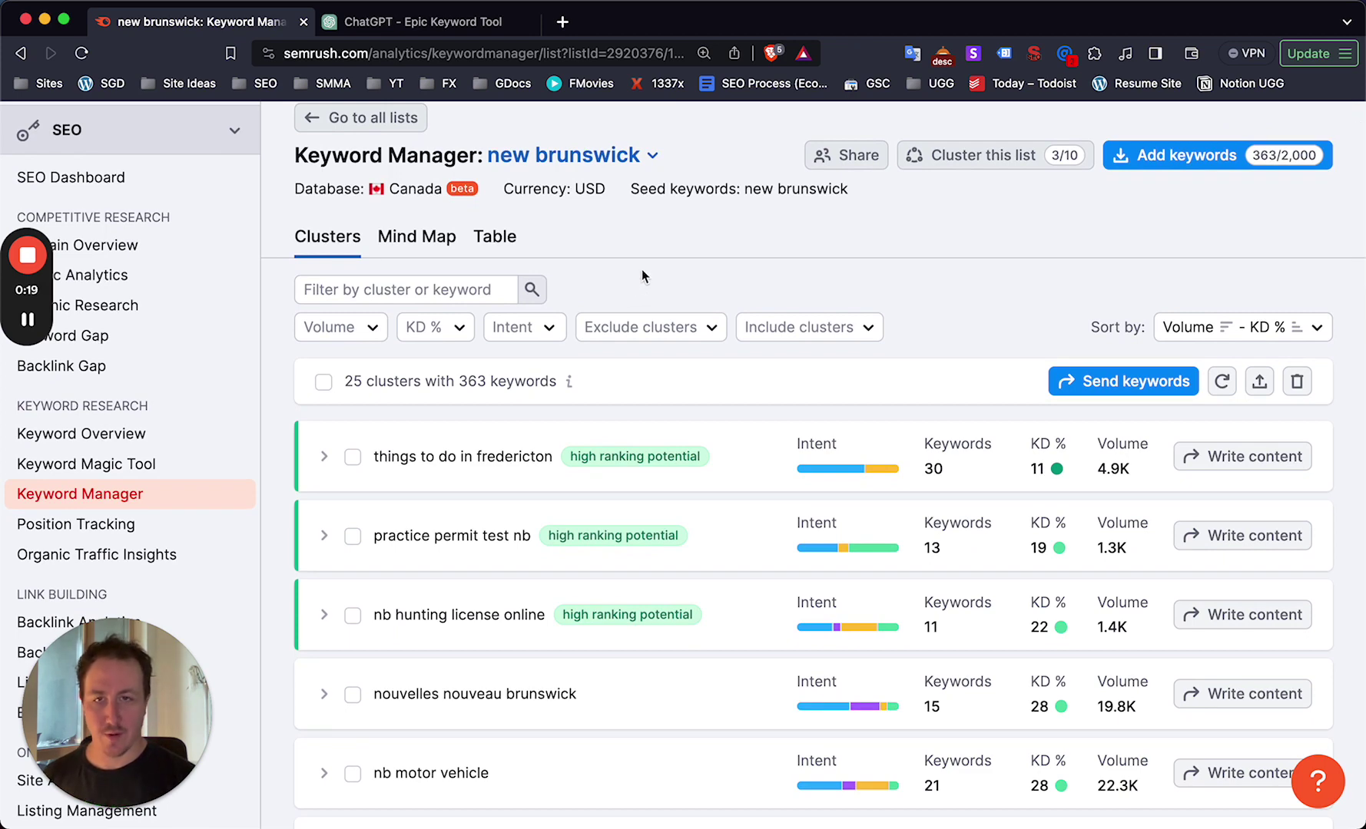
scroll(640, 276, up, 2)
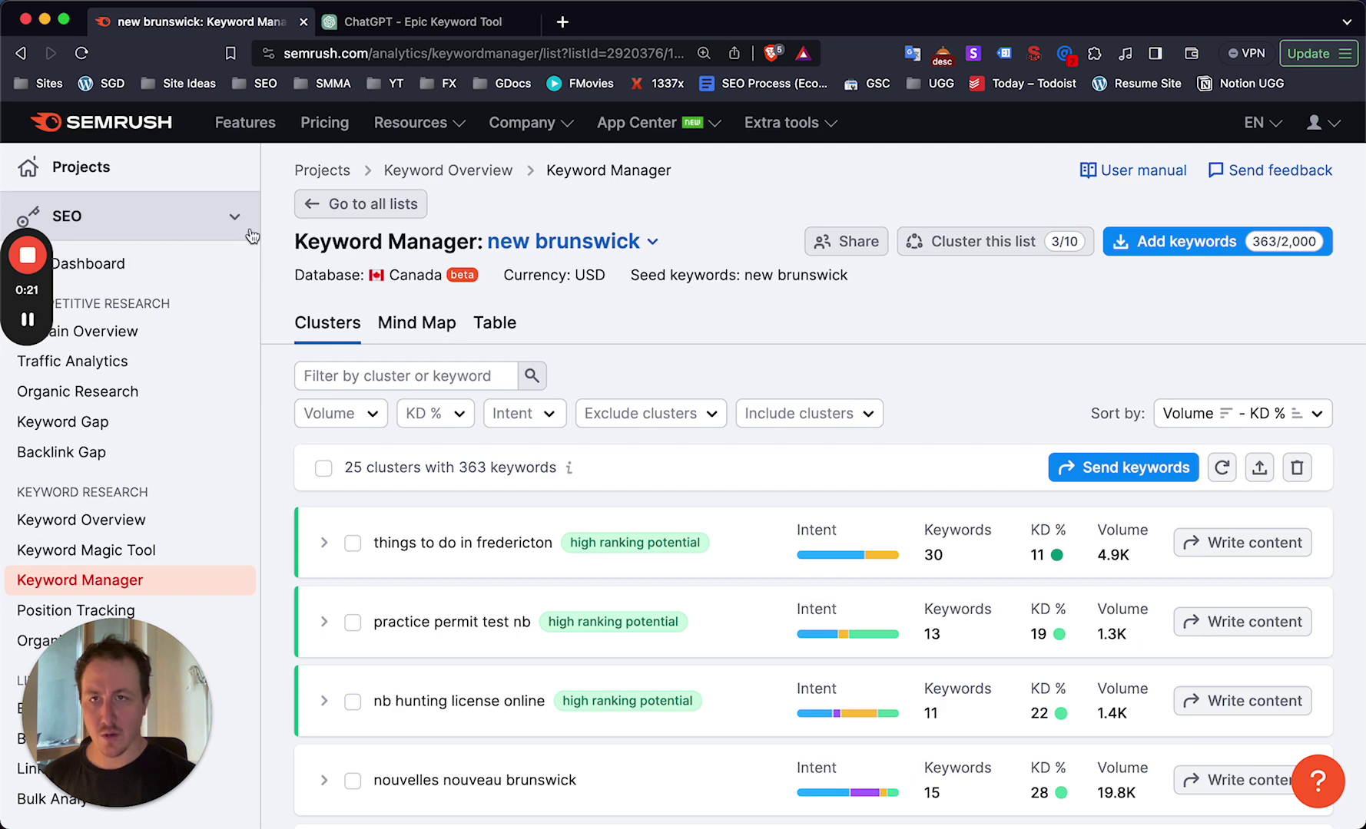
scroll(292, 461, down, 1)
click(110, 556)
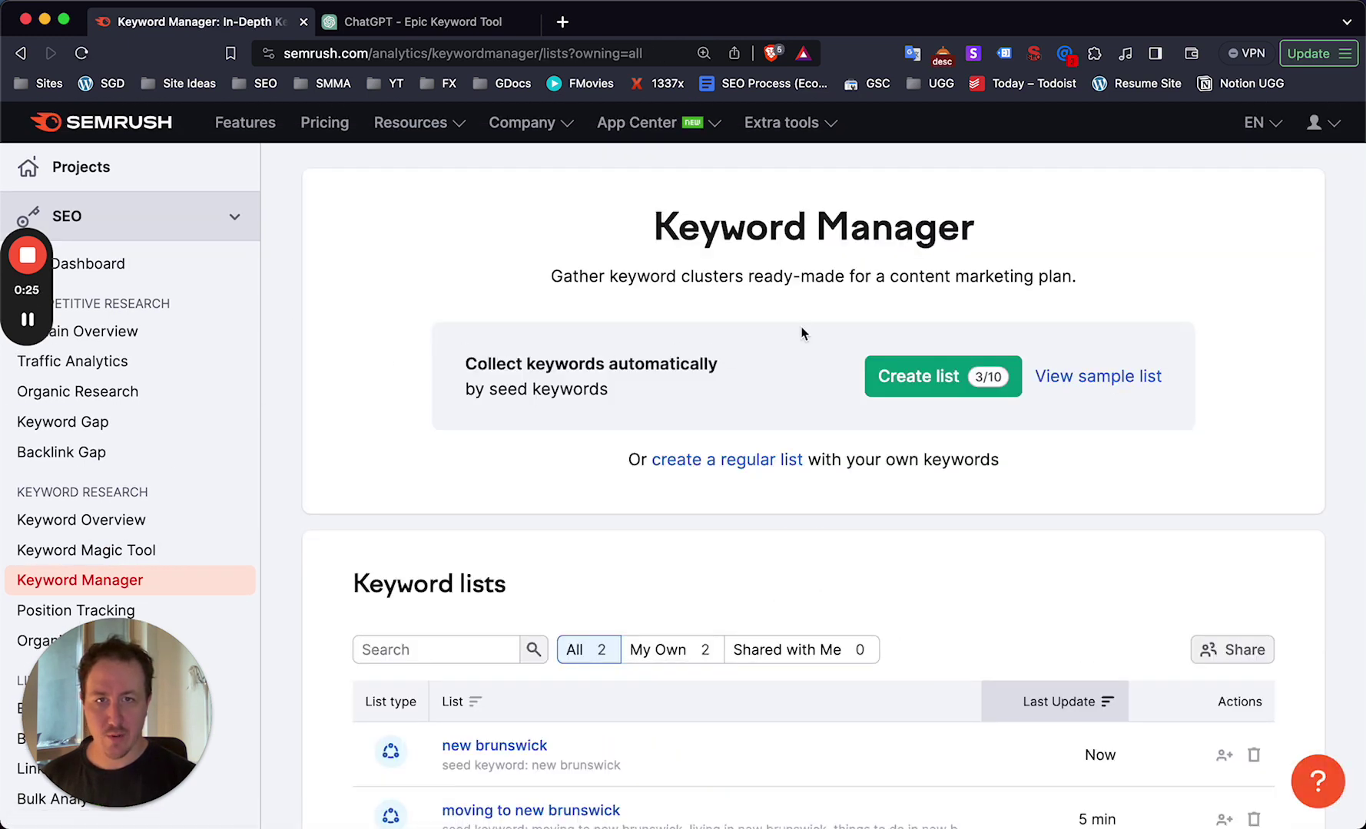
scroll(768, 315, down, 1)
drag(559, 254, 747, 248)
Step: Open the 'moving to new brunswick' list, showing 36 clusters of 413 keywords on the Canada database
click(747, 248)
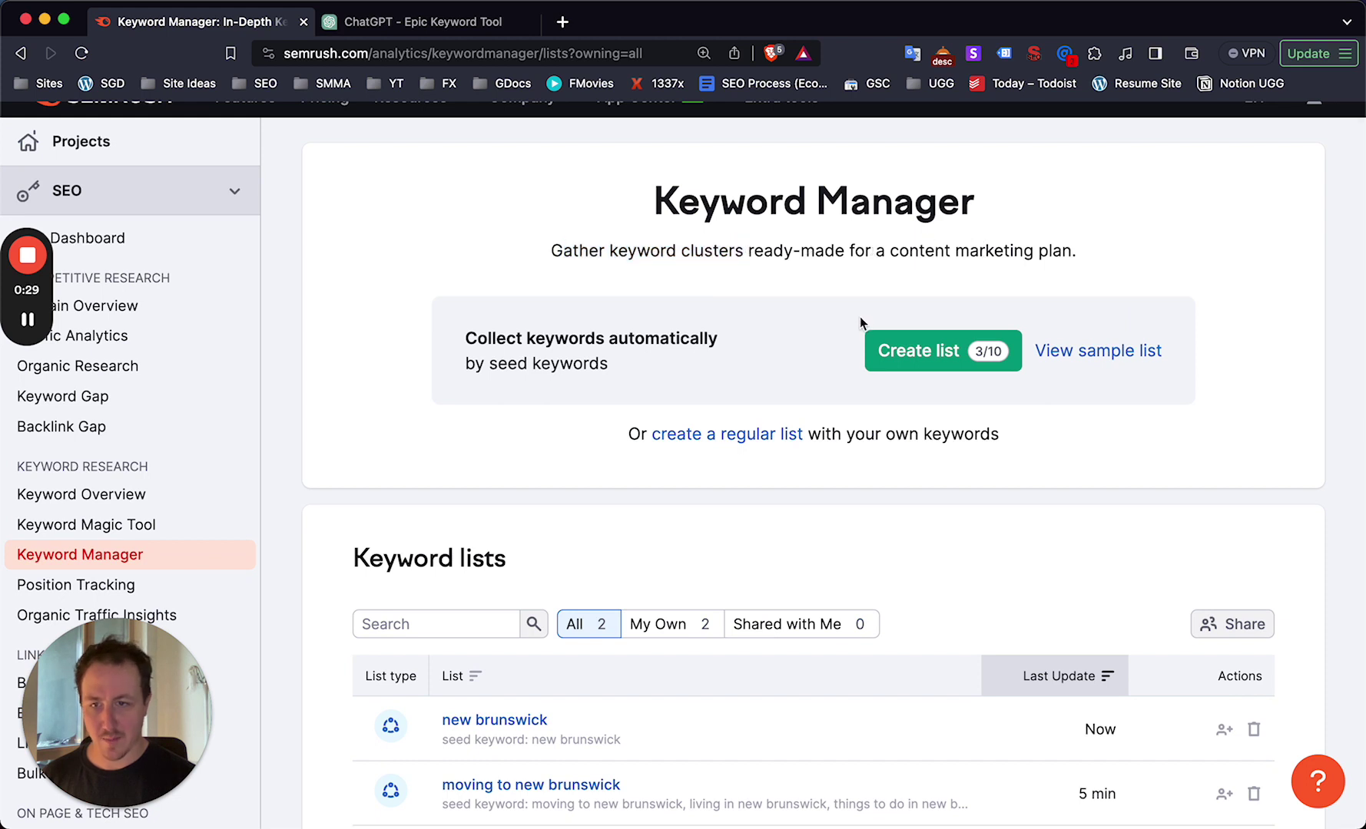
scroll(844, 320, down, 1)
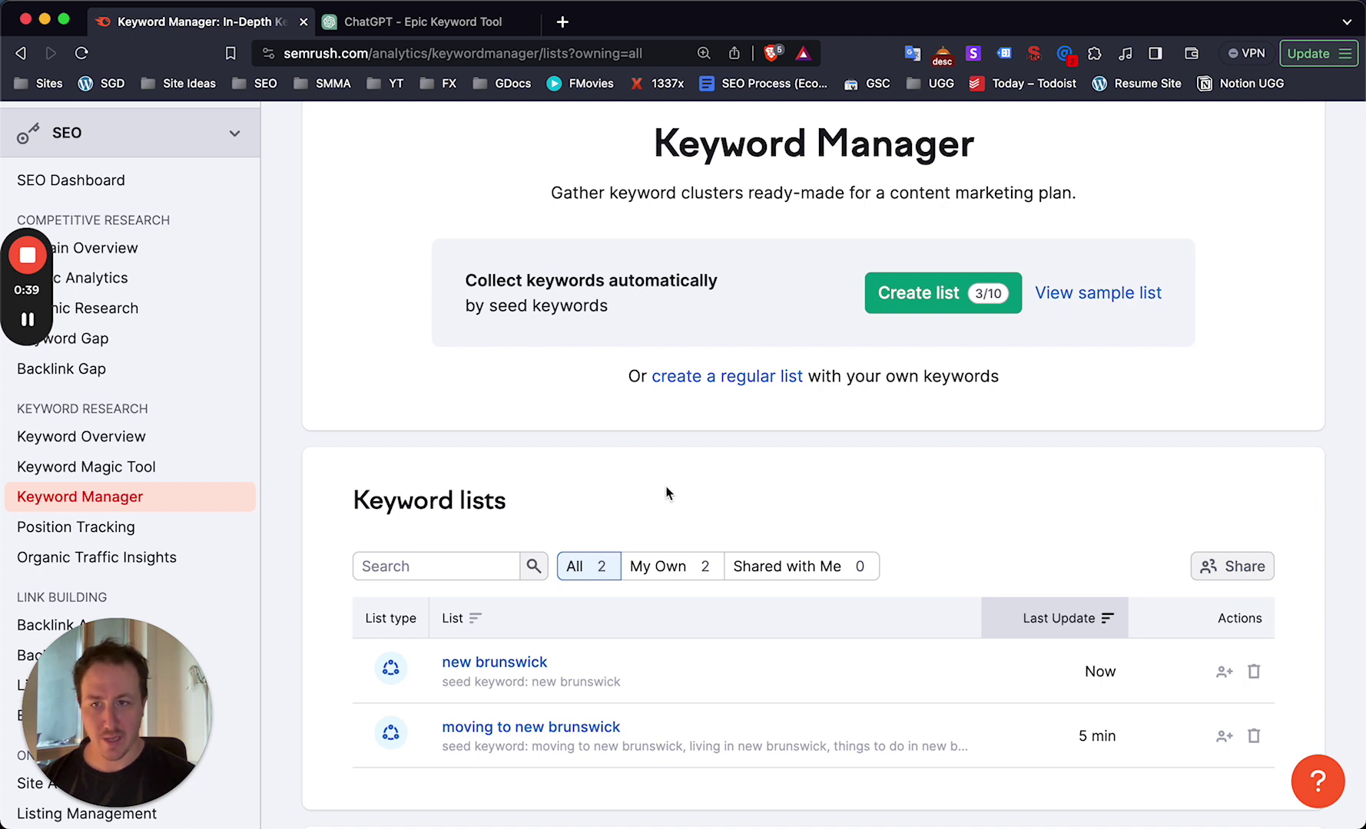
drag(881, 192, 1073, 193)
click(1073, 193)
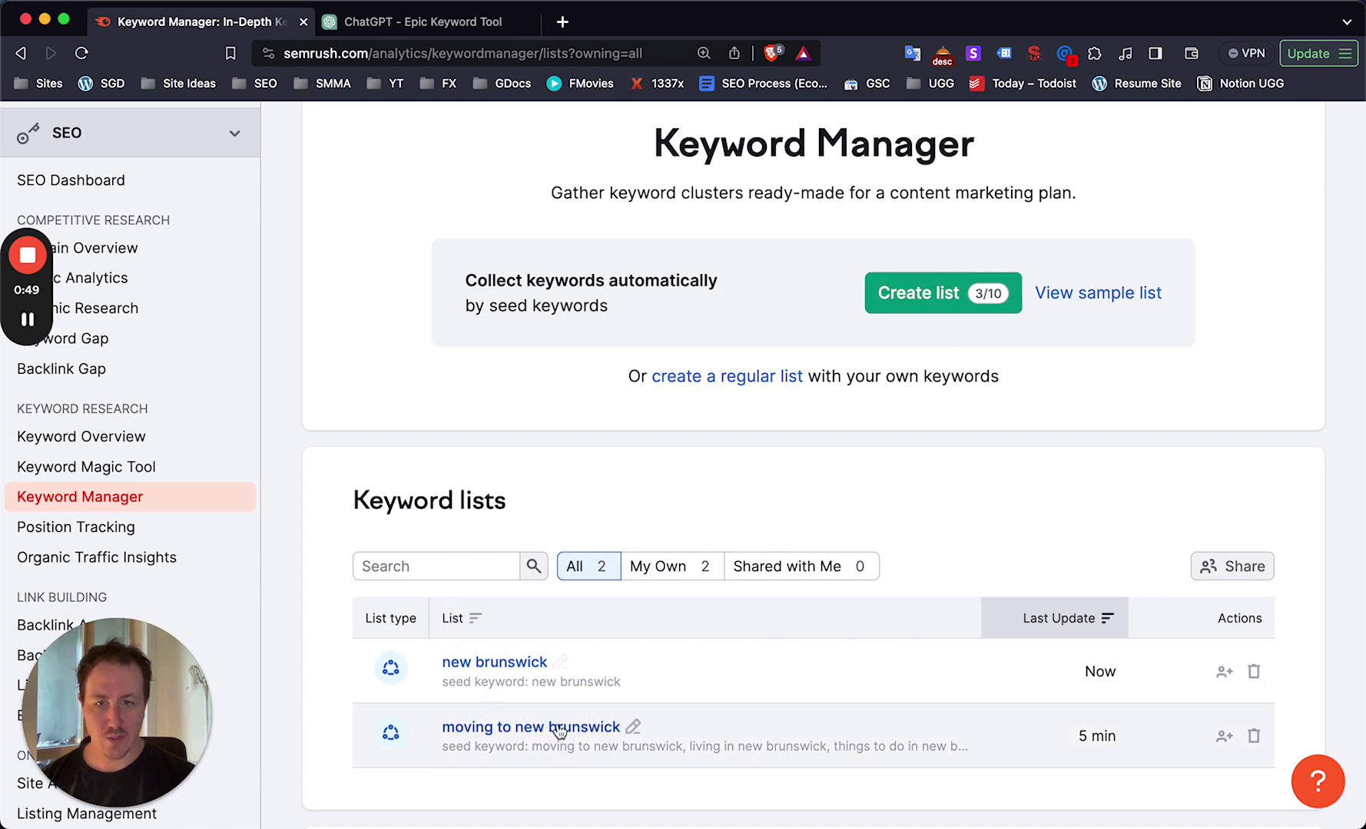
click(557, 728)
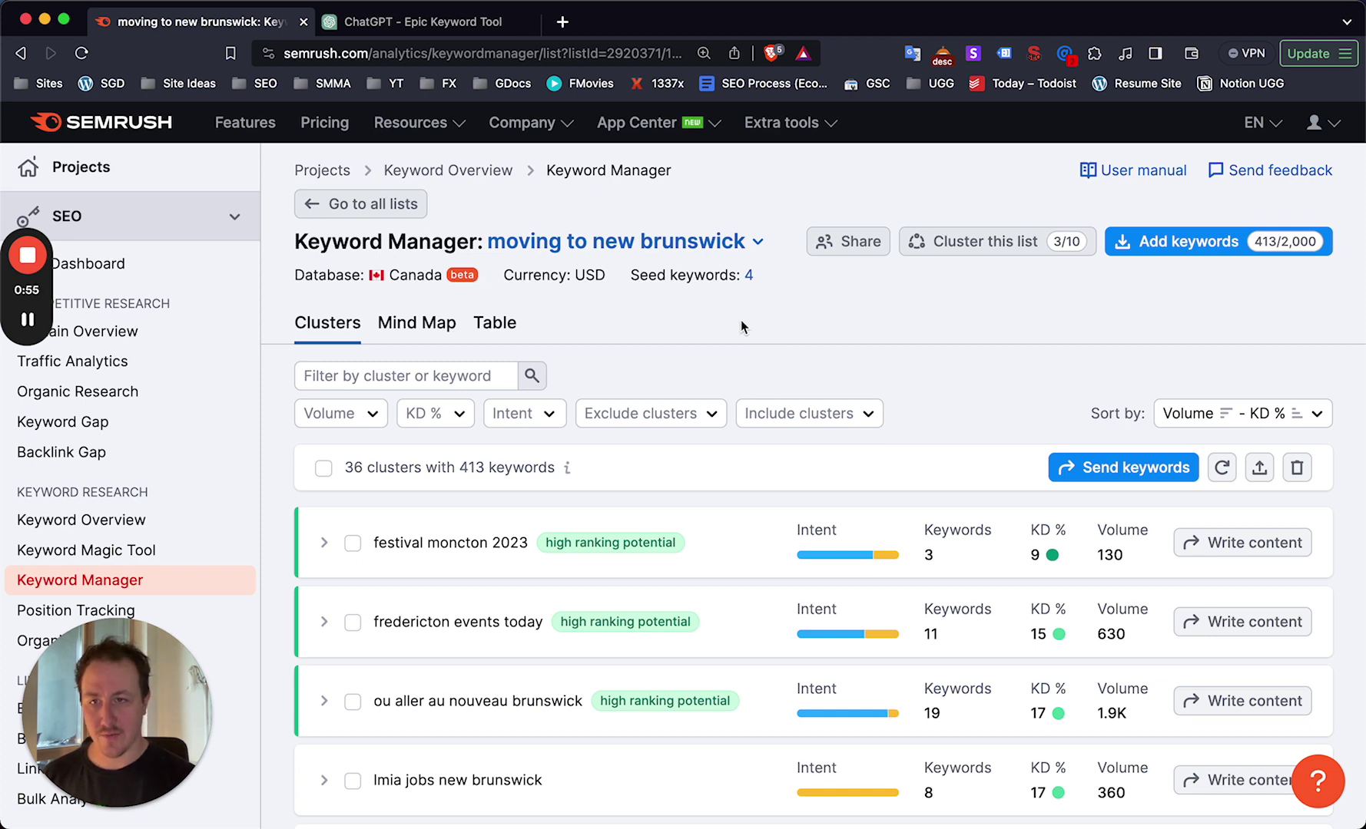
scroll(739, 326, down, 1)
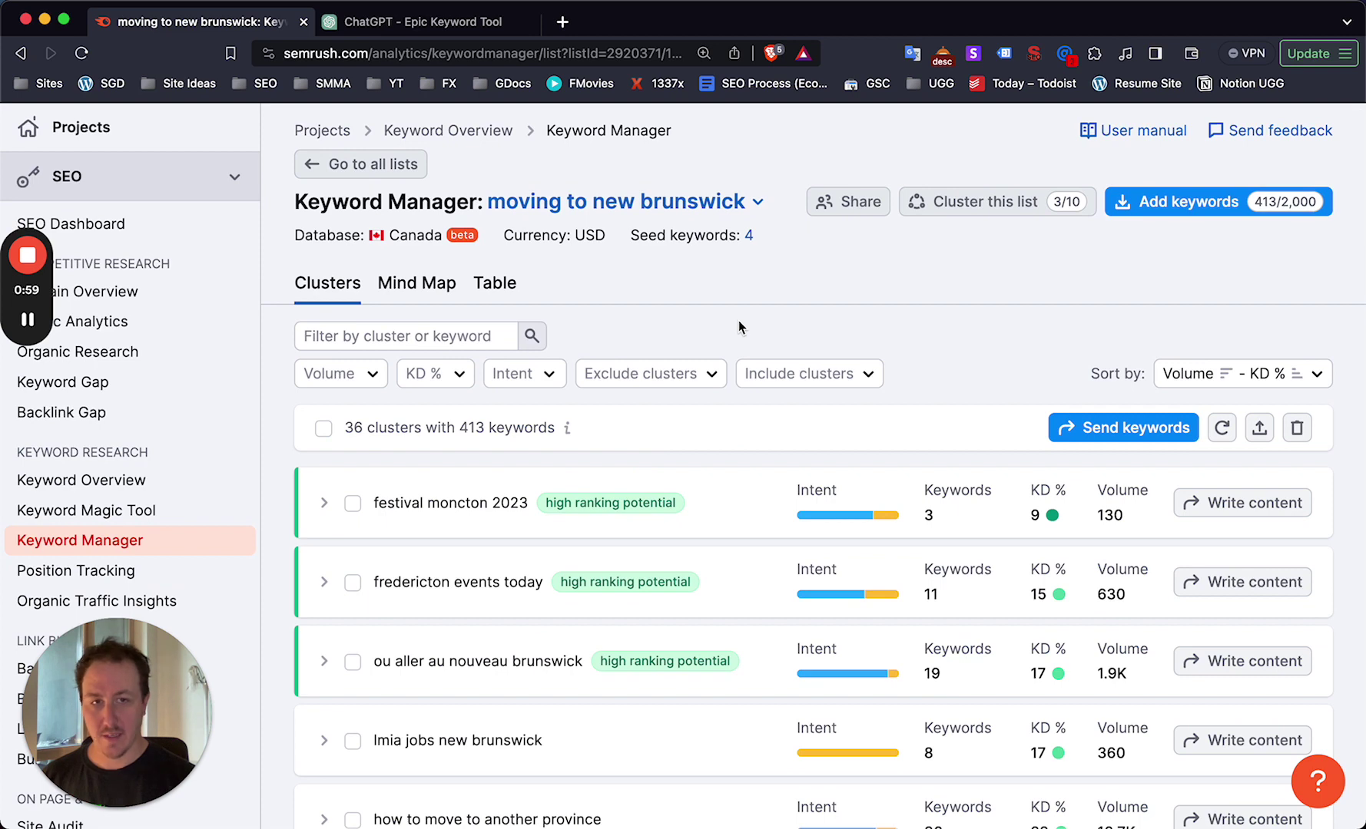
scroll(739, 321, down, 3)
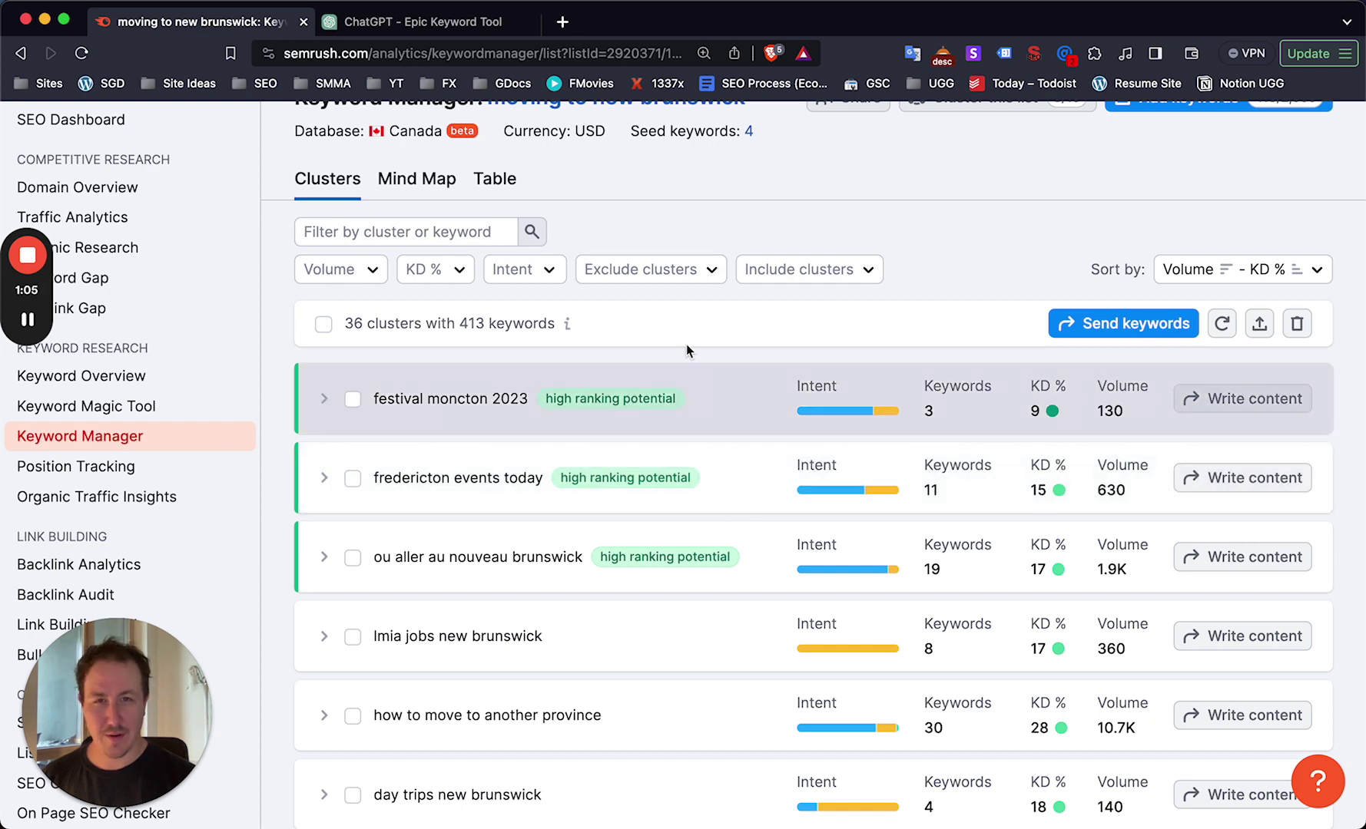
scroll(683, 335, up, 2)
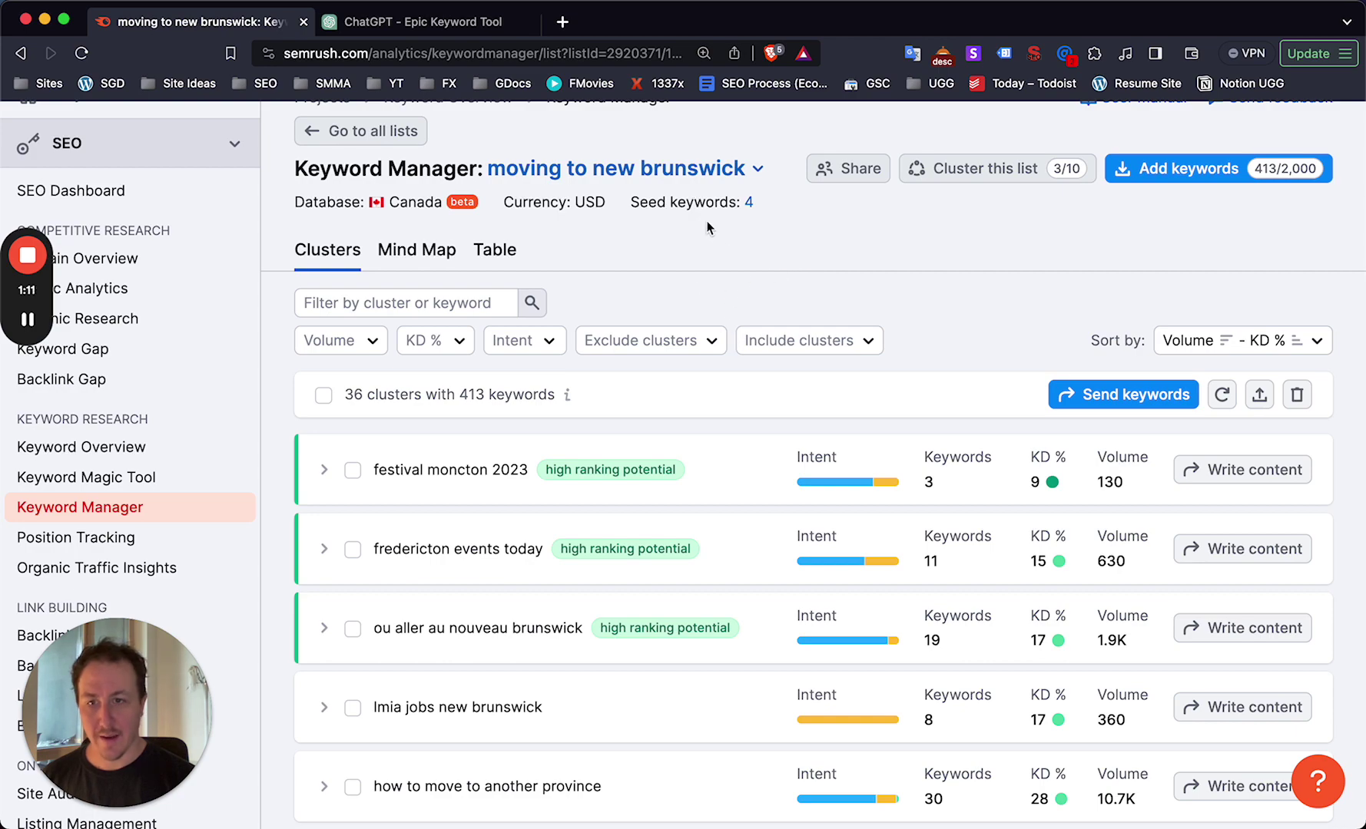
scroll(756, 308, down, 5)
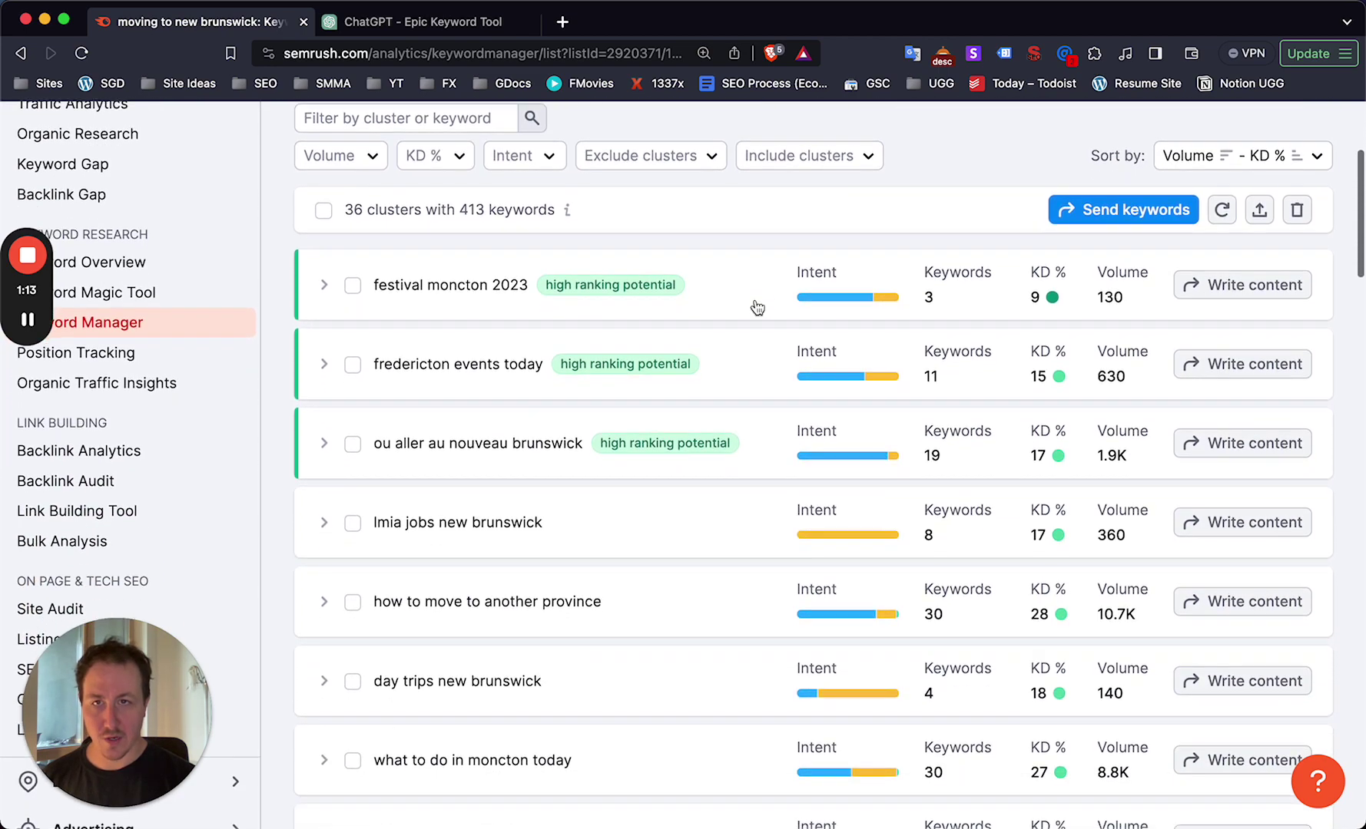
scroll(338, 310, up, 7)
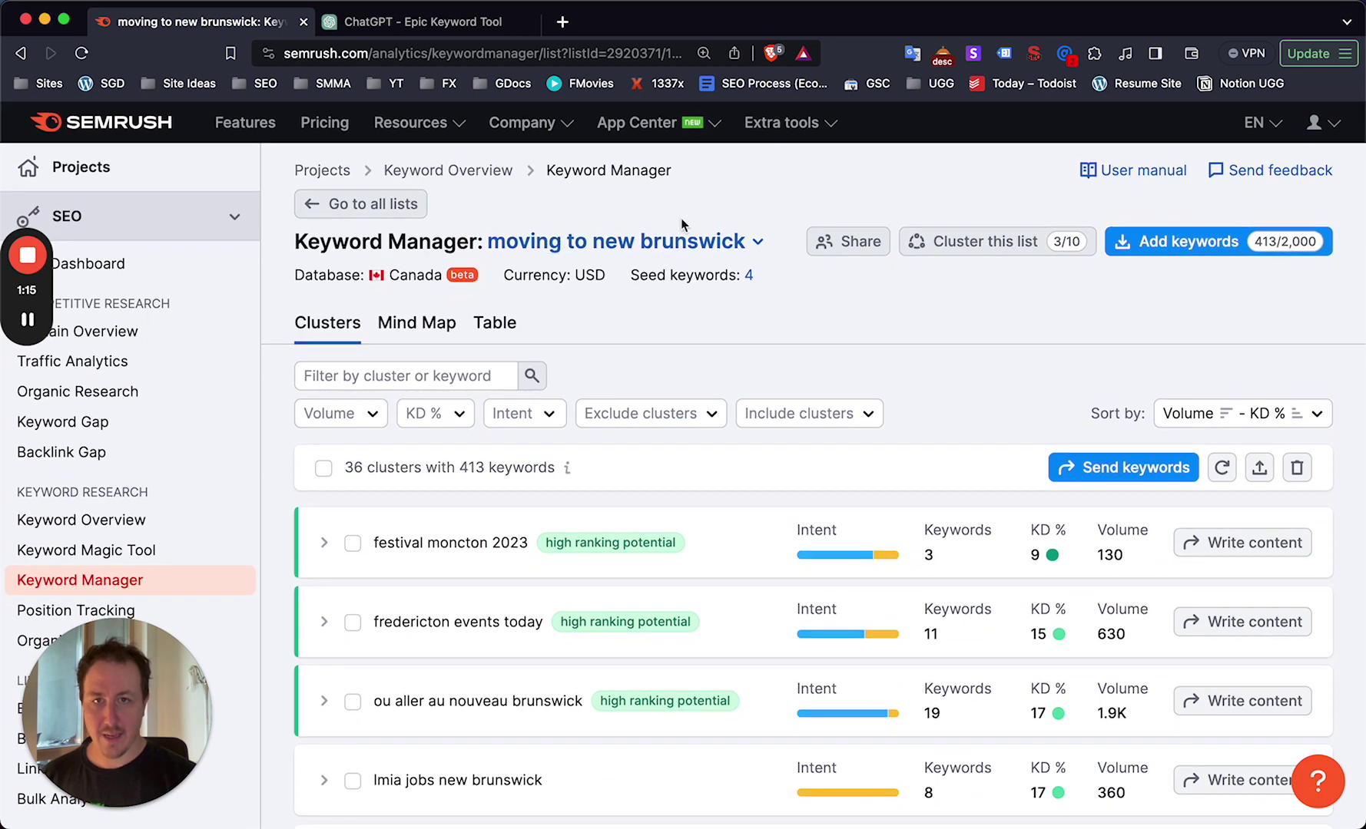
mouse_move(750, 284)
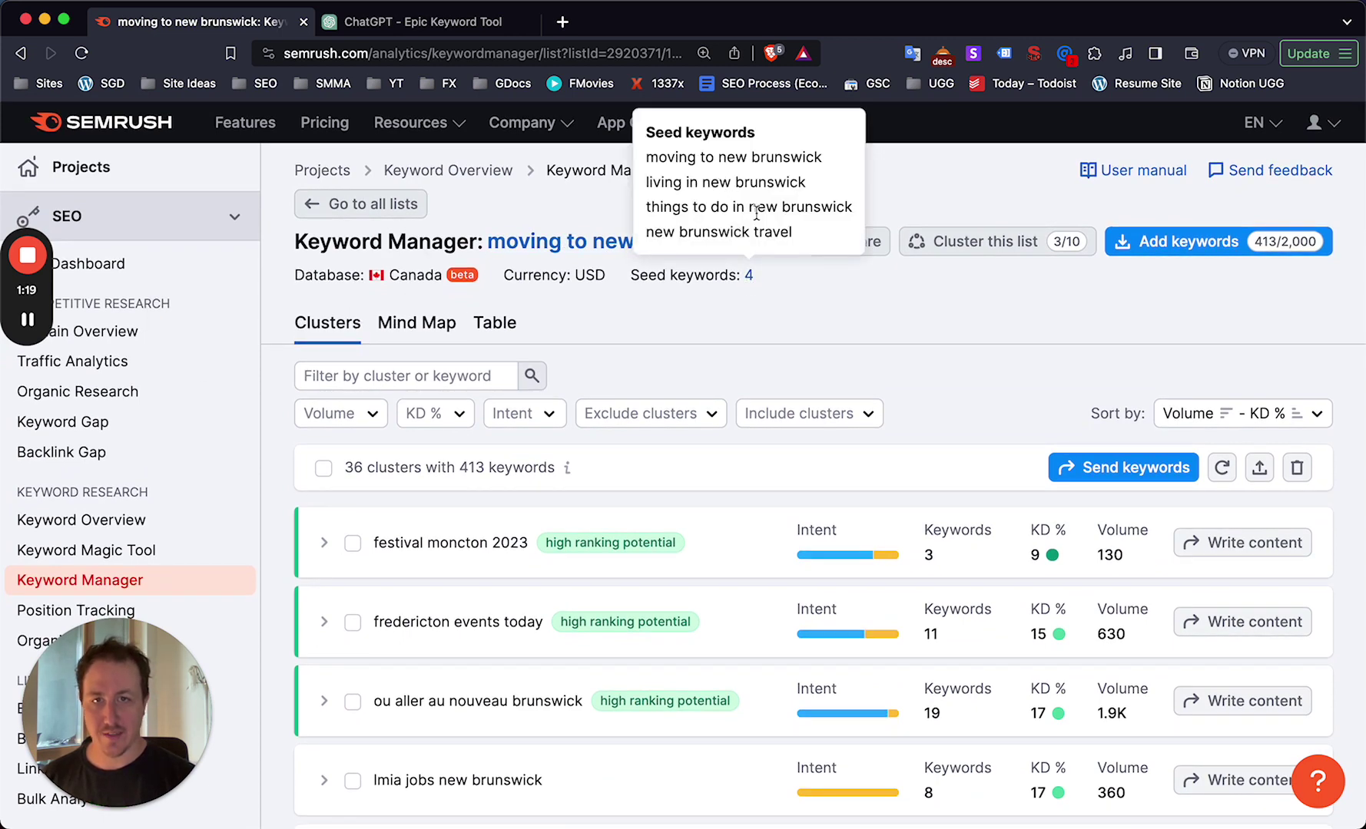
scroll(686, 375, down, 3)
scroll(420, 285, down, 8)
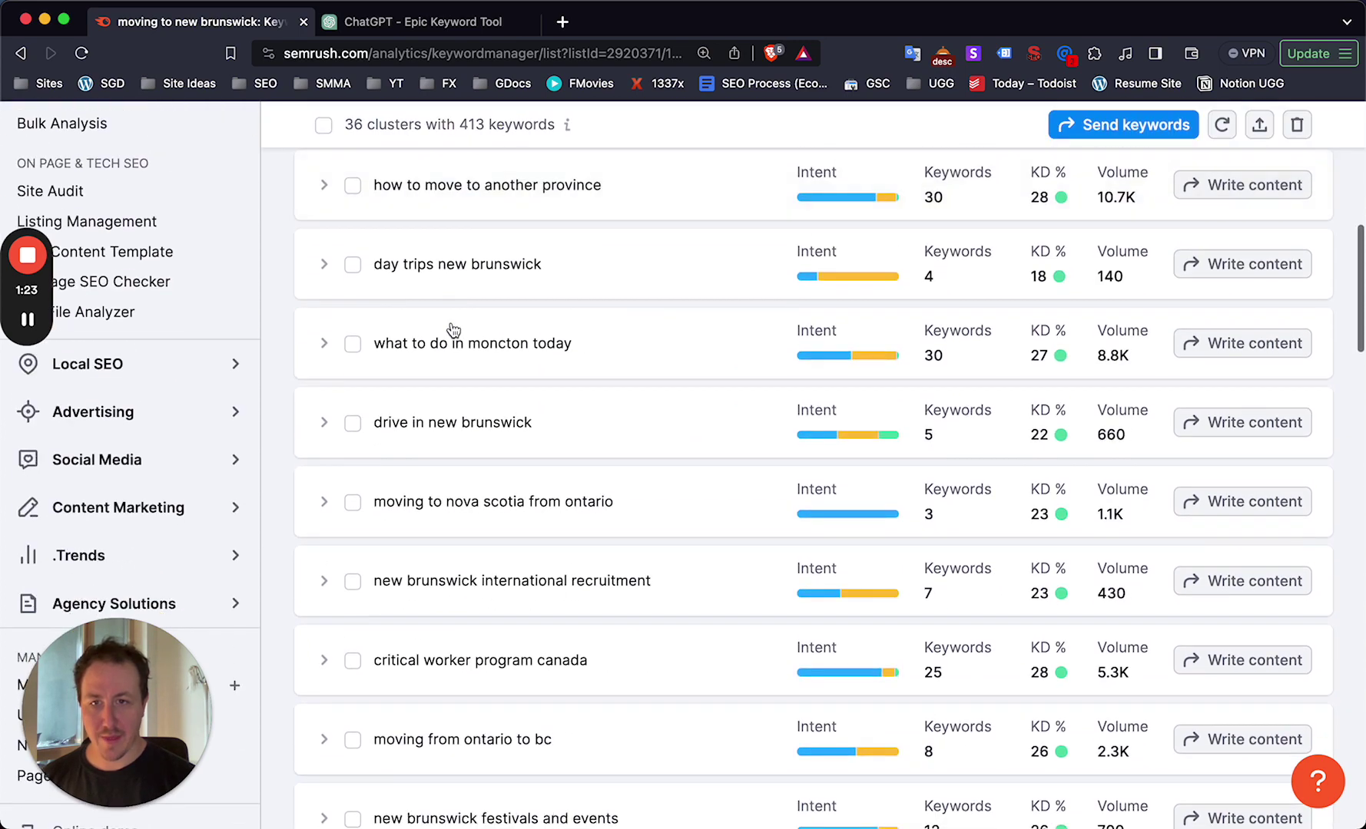
scroll(511, 444, down, 3)
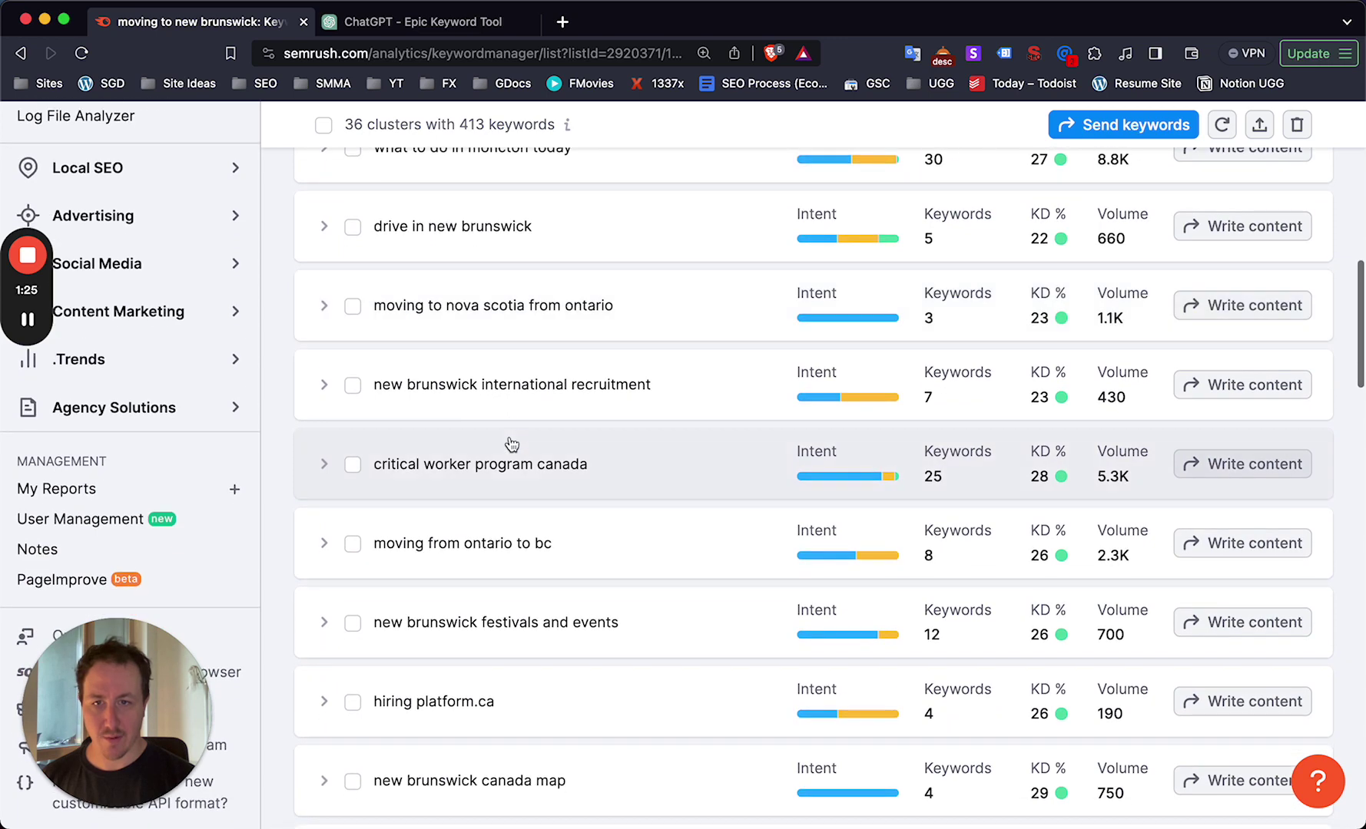
scroll(535, 460, down, 4)
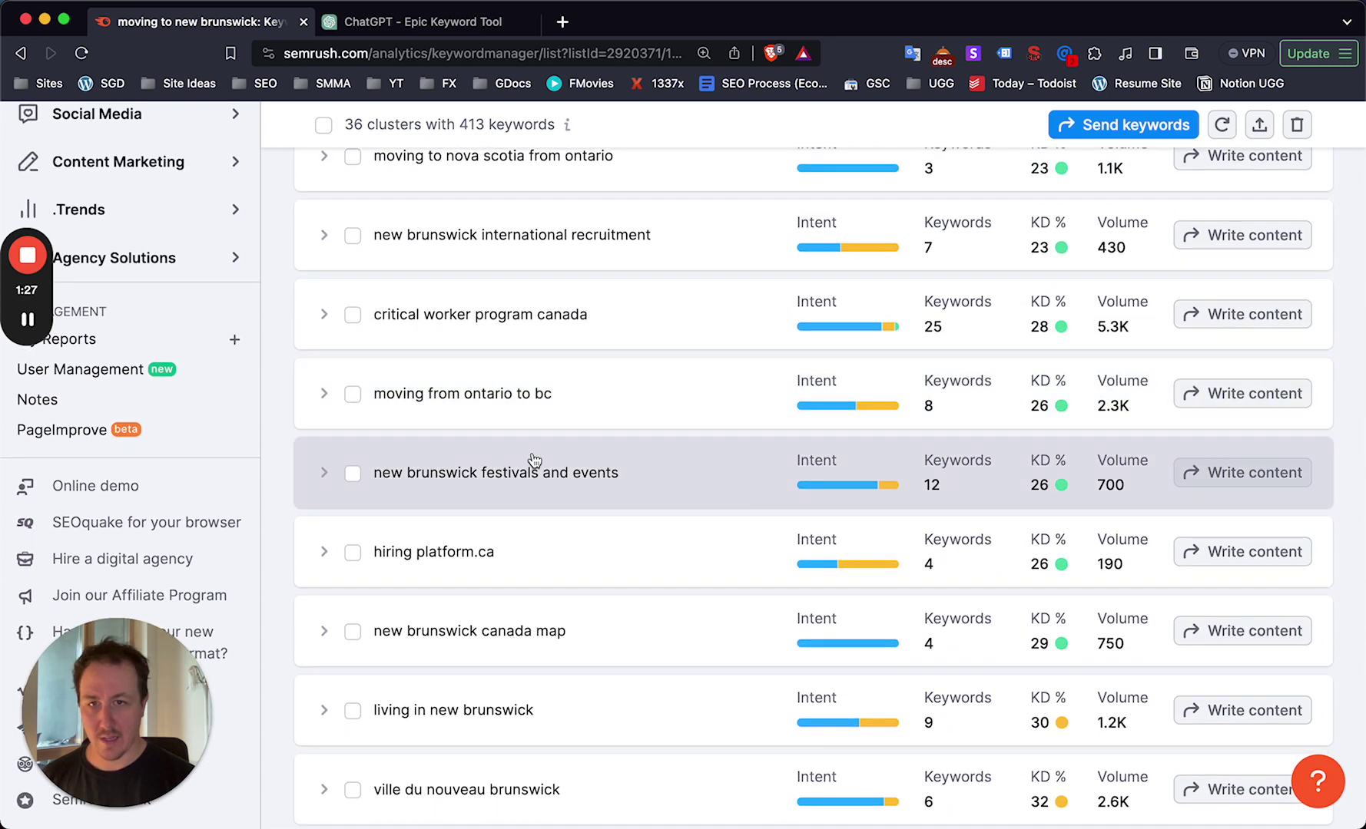
scroll(535, 460, down, 1)
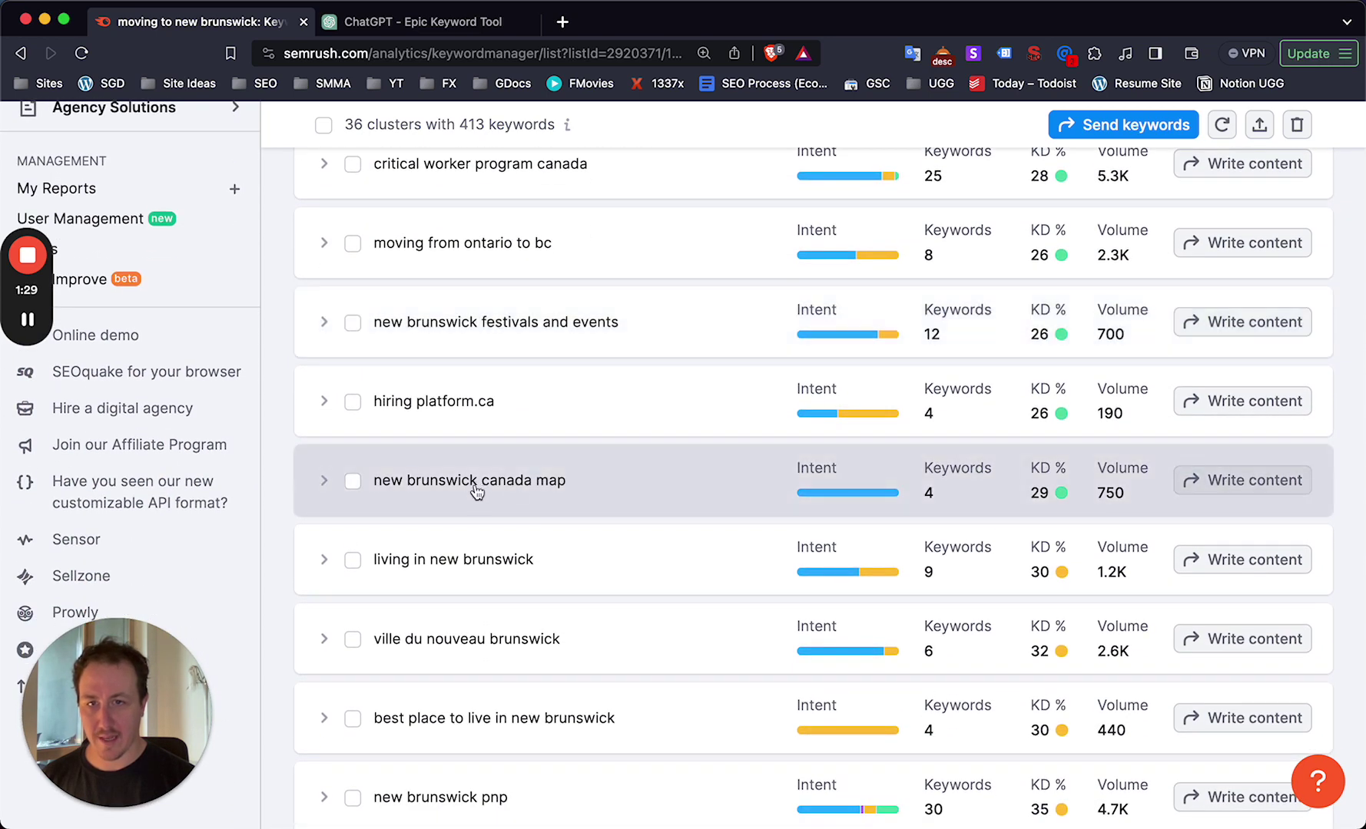
scroll(481, 537, down, 1)
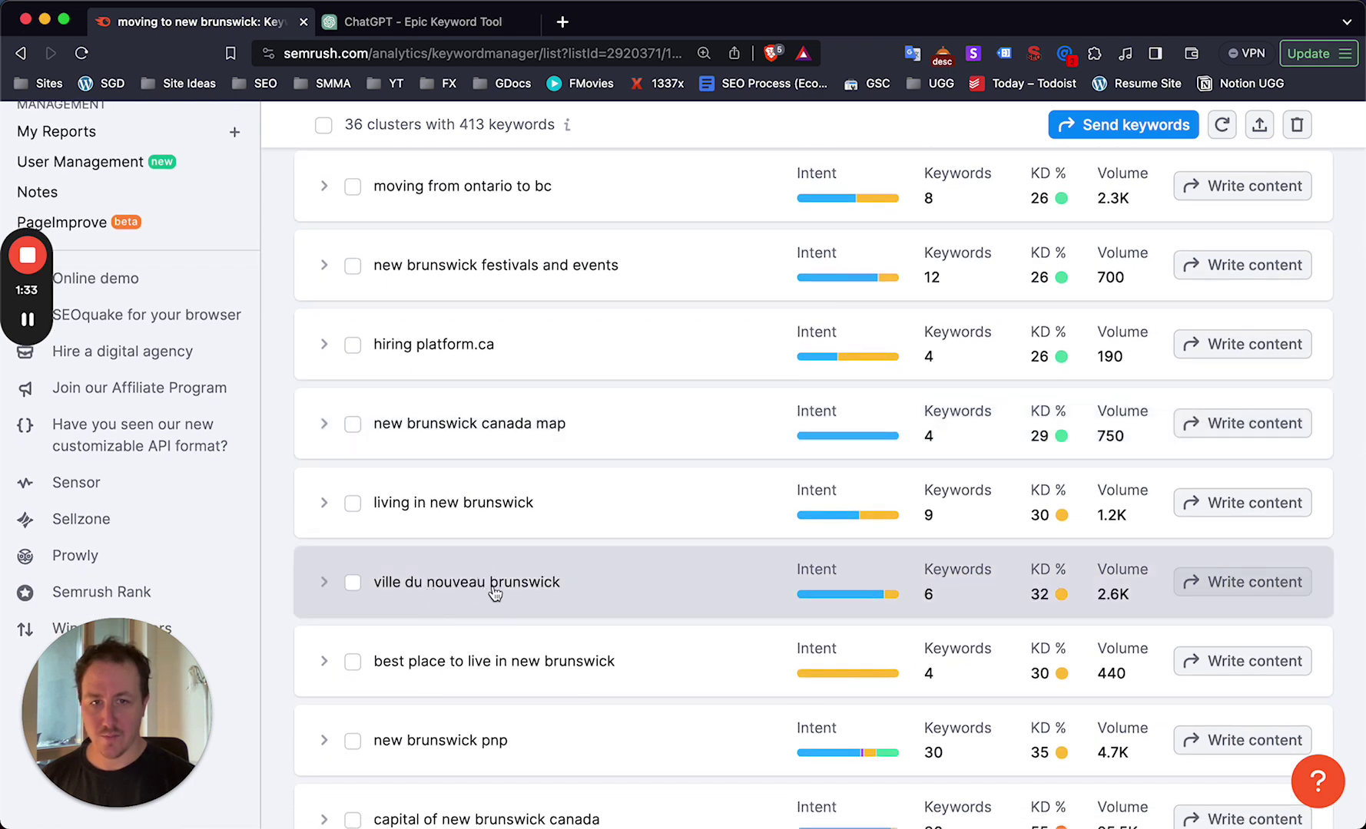
scroll(489, 594, down, 1)
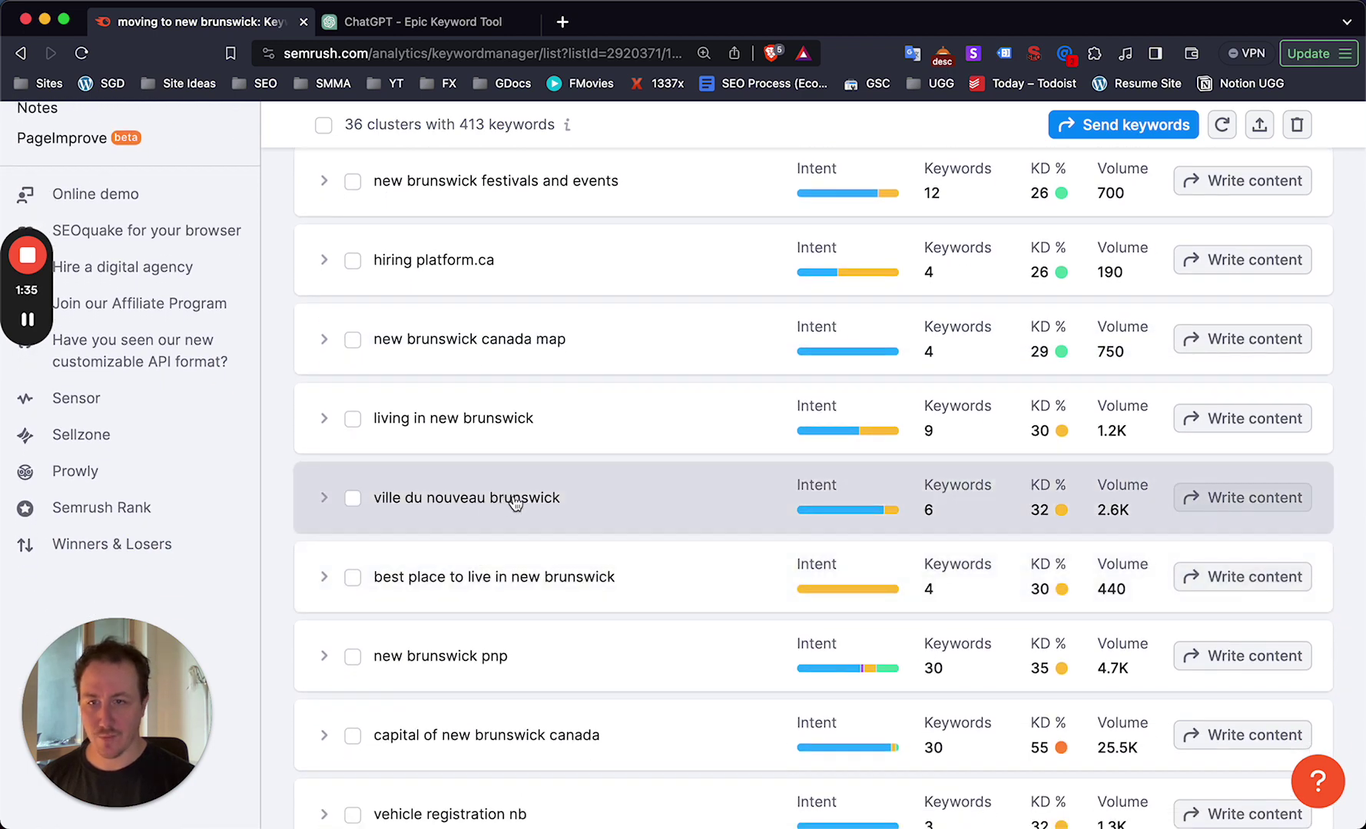
scroll(510, 499, down, 3)
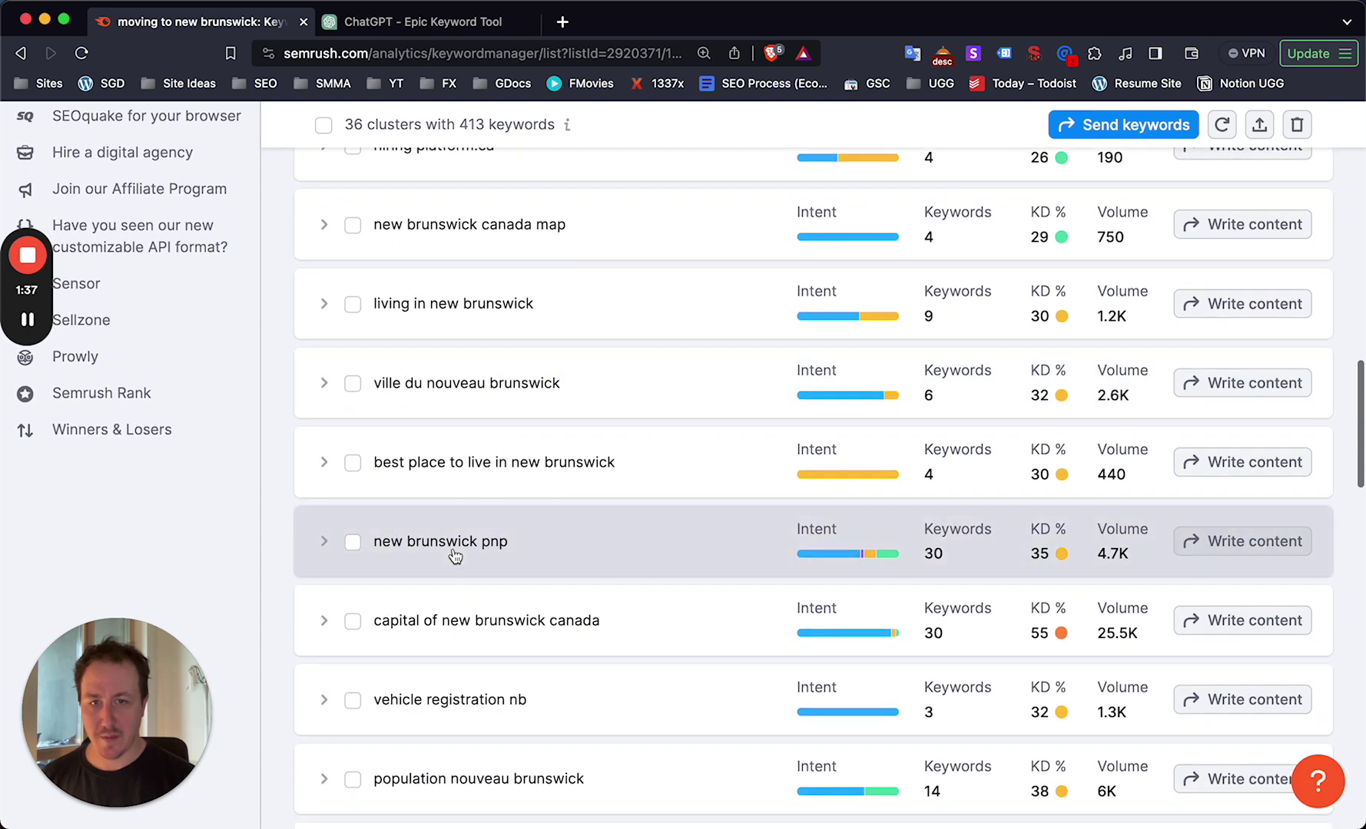
scroll(463, 553, down, 2)
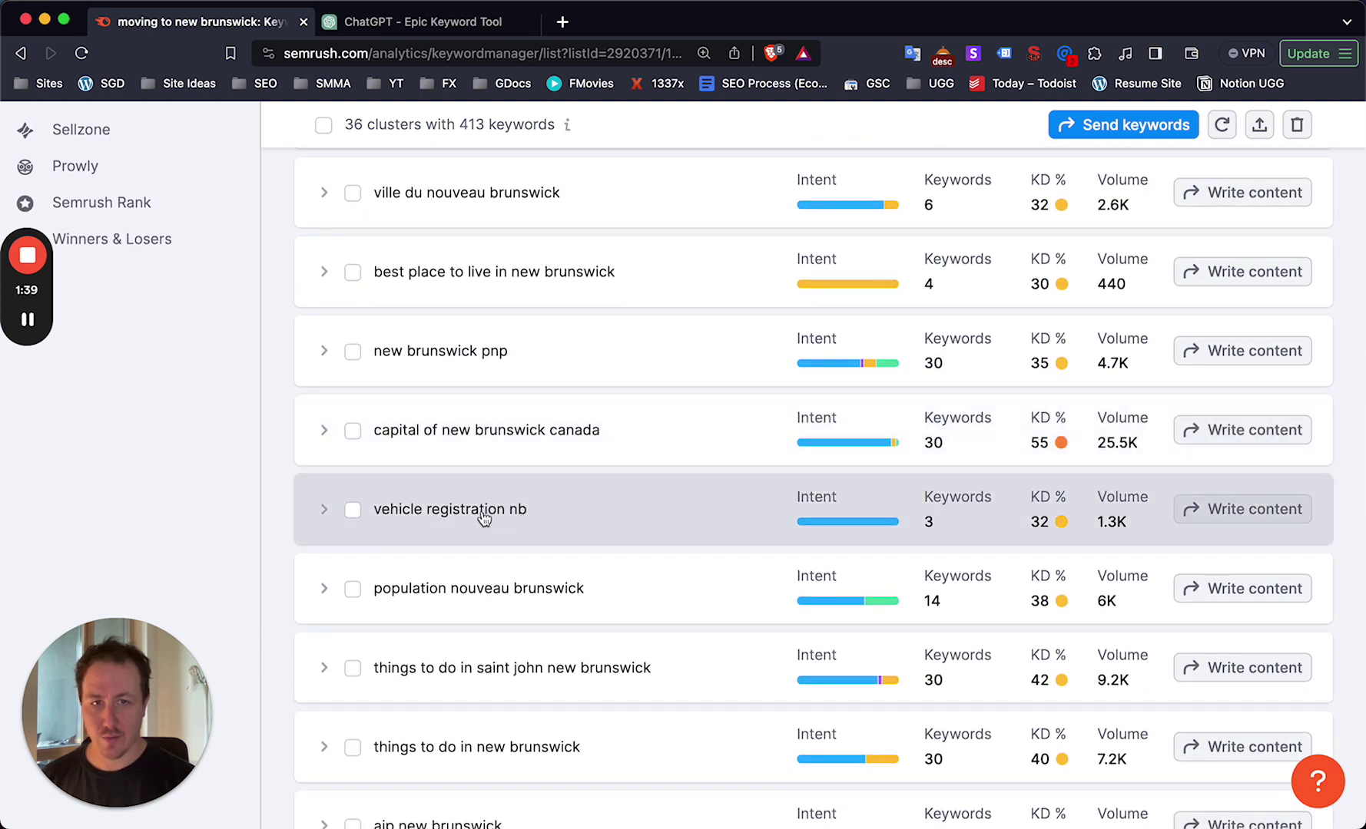
scroll(545, 506, down, 1)
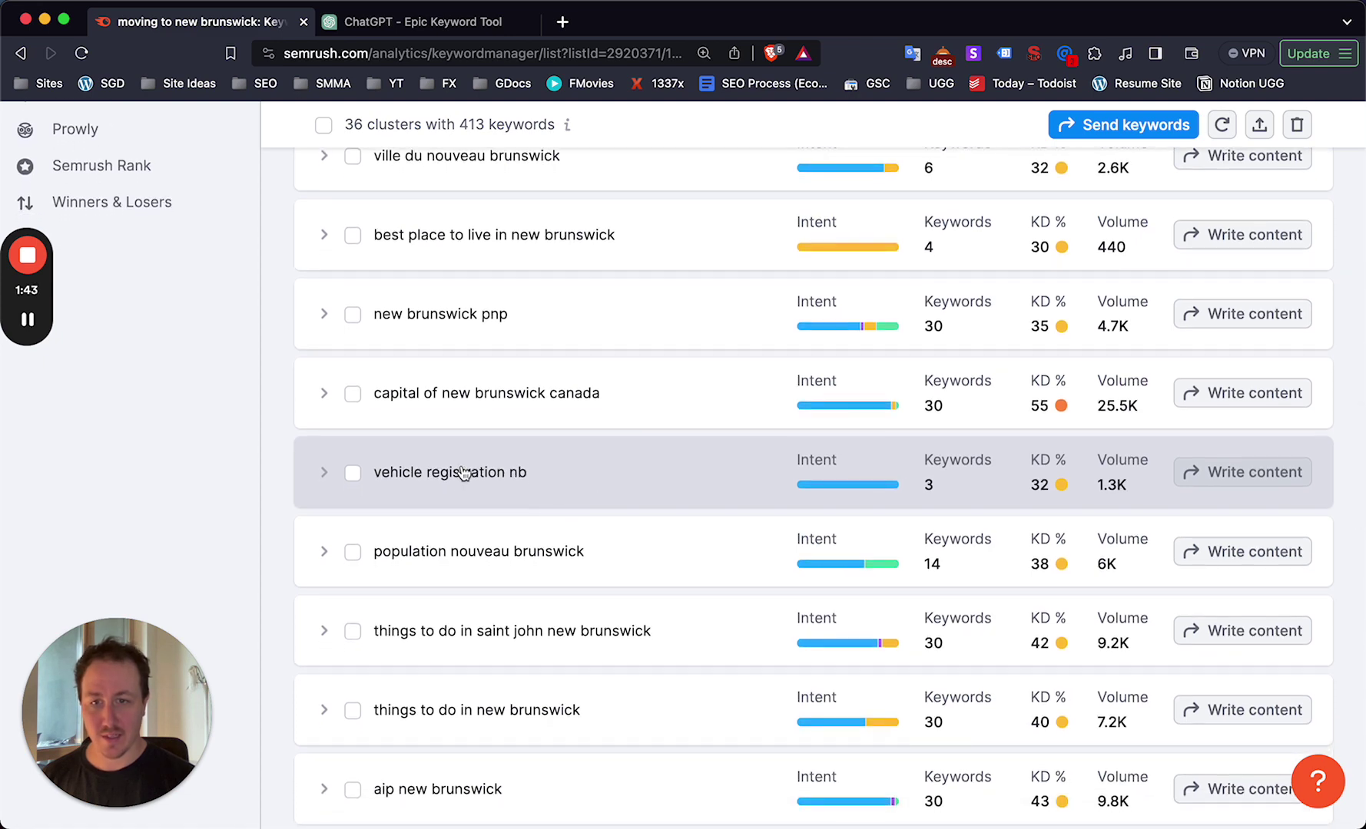
scroll(474, 473, down, 5)
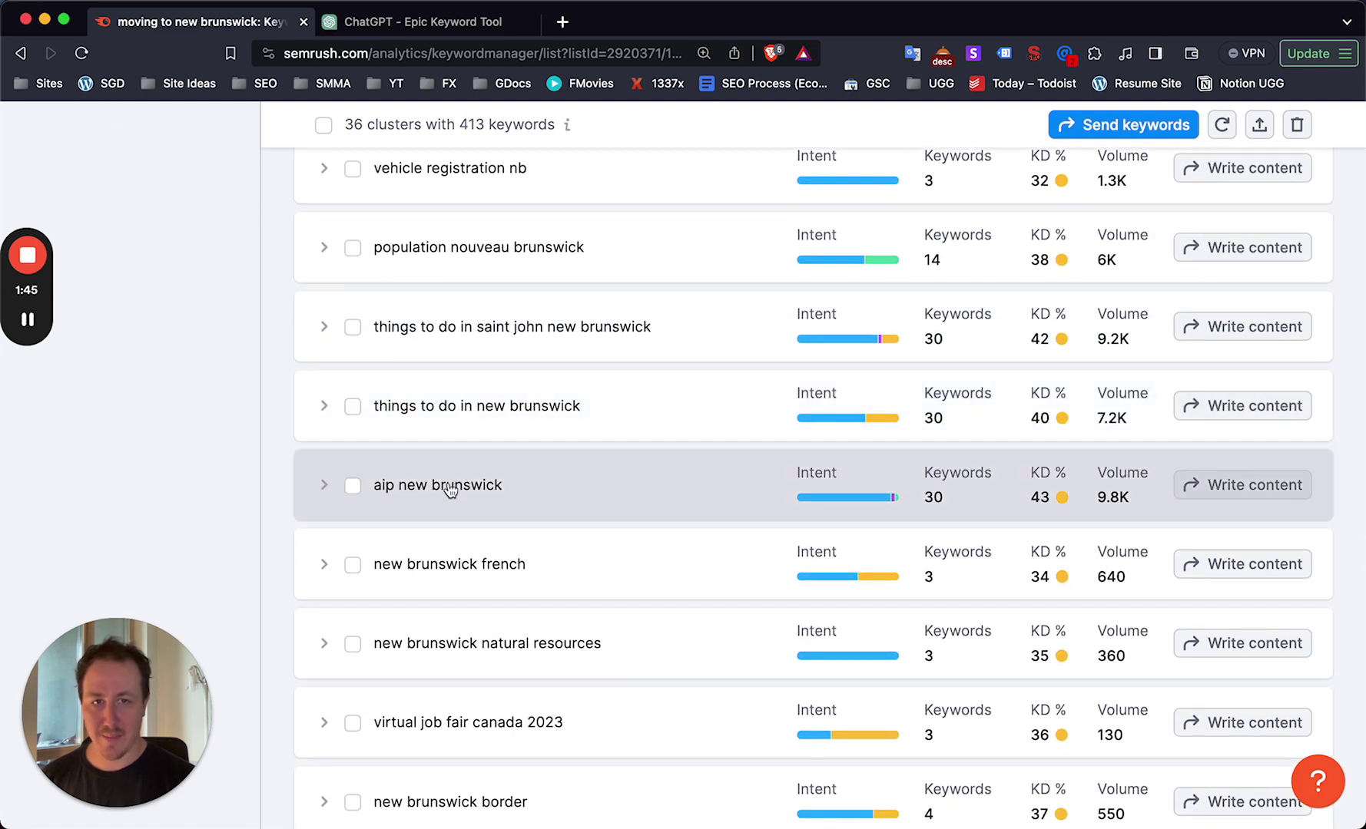
scroll(486, 499, down, 5)
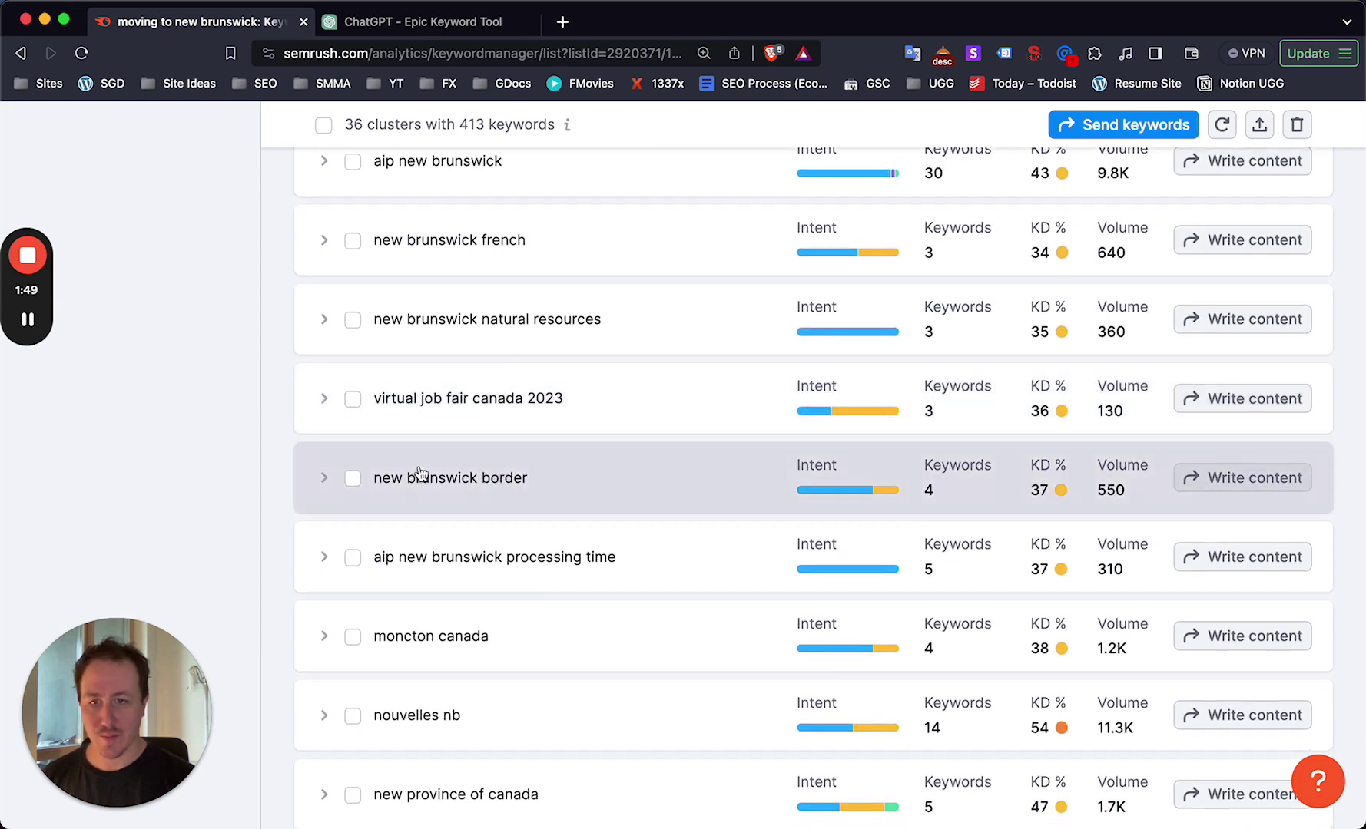
Step: Scroll through the clusters of the 'moving to new brunswick' list
scroll(530, 515, down, 9)
scroll(529, 523, up, 20)
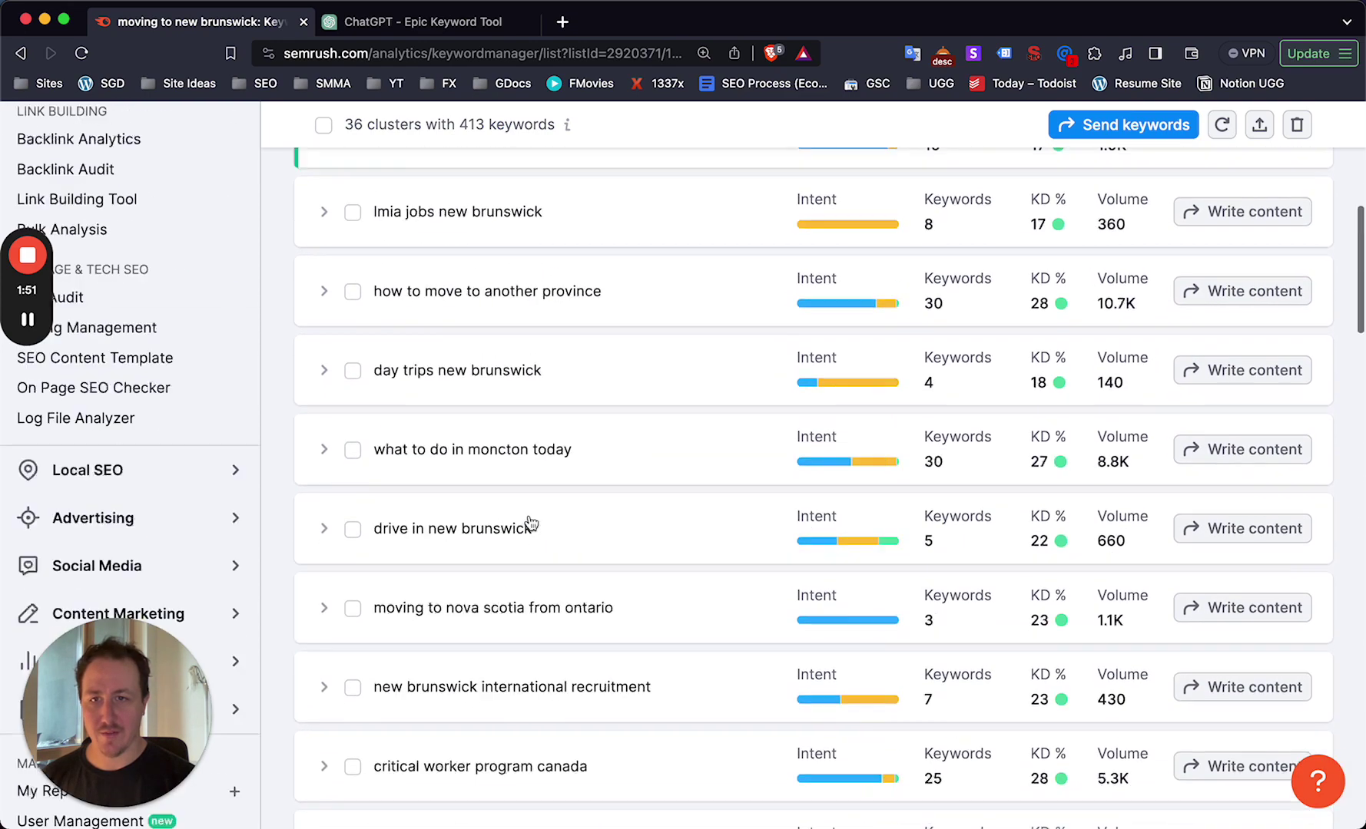
scroll(458, 457, down, 3)
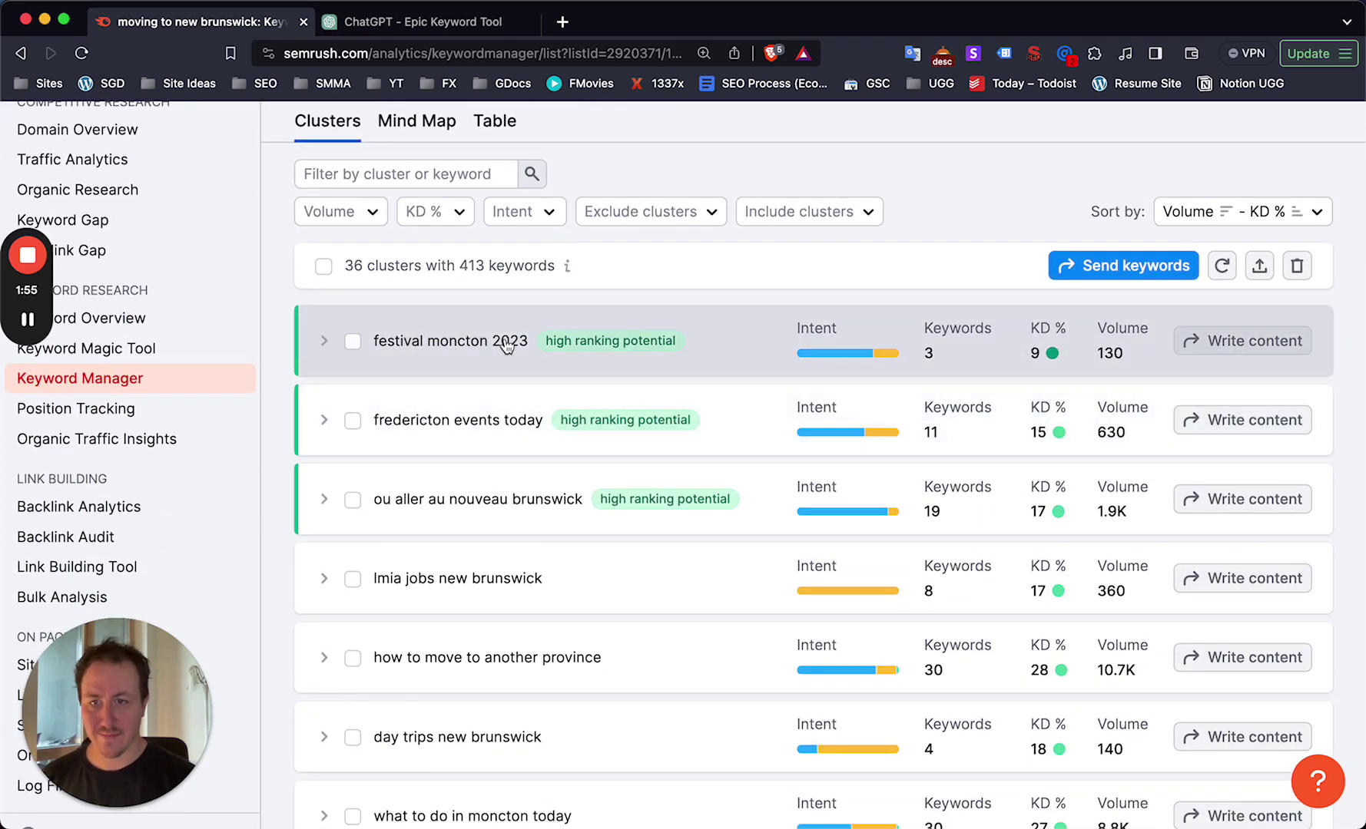
scroll(464, 289, up, 1)
scroll(528, 387, down, 1)
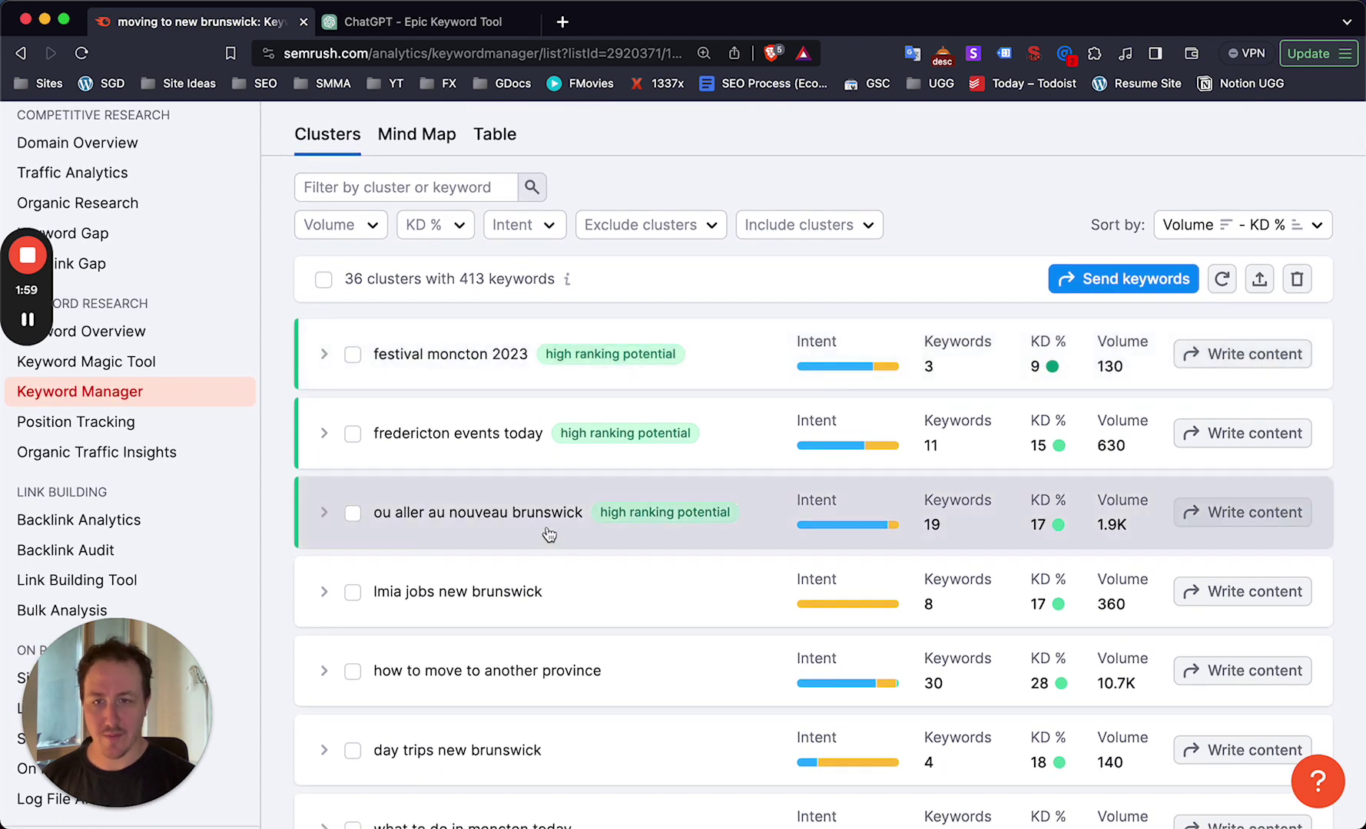
scroll(549, 534, down, 1)
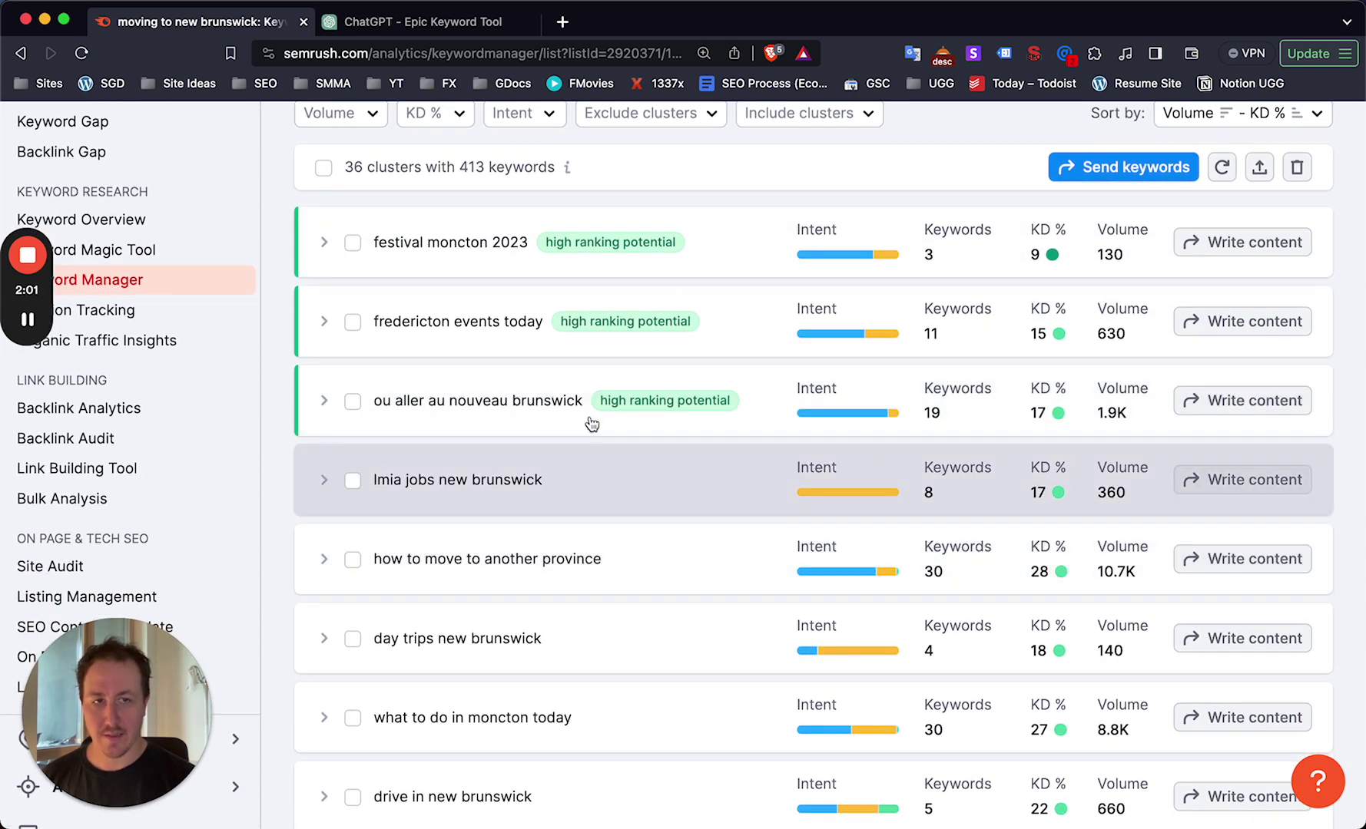
scroll(595, 430, down, 2)
scroll(589, 398, down, 2)
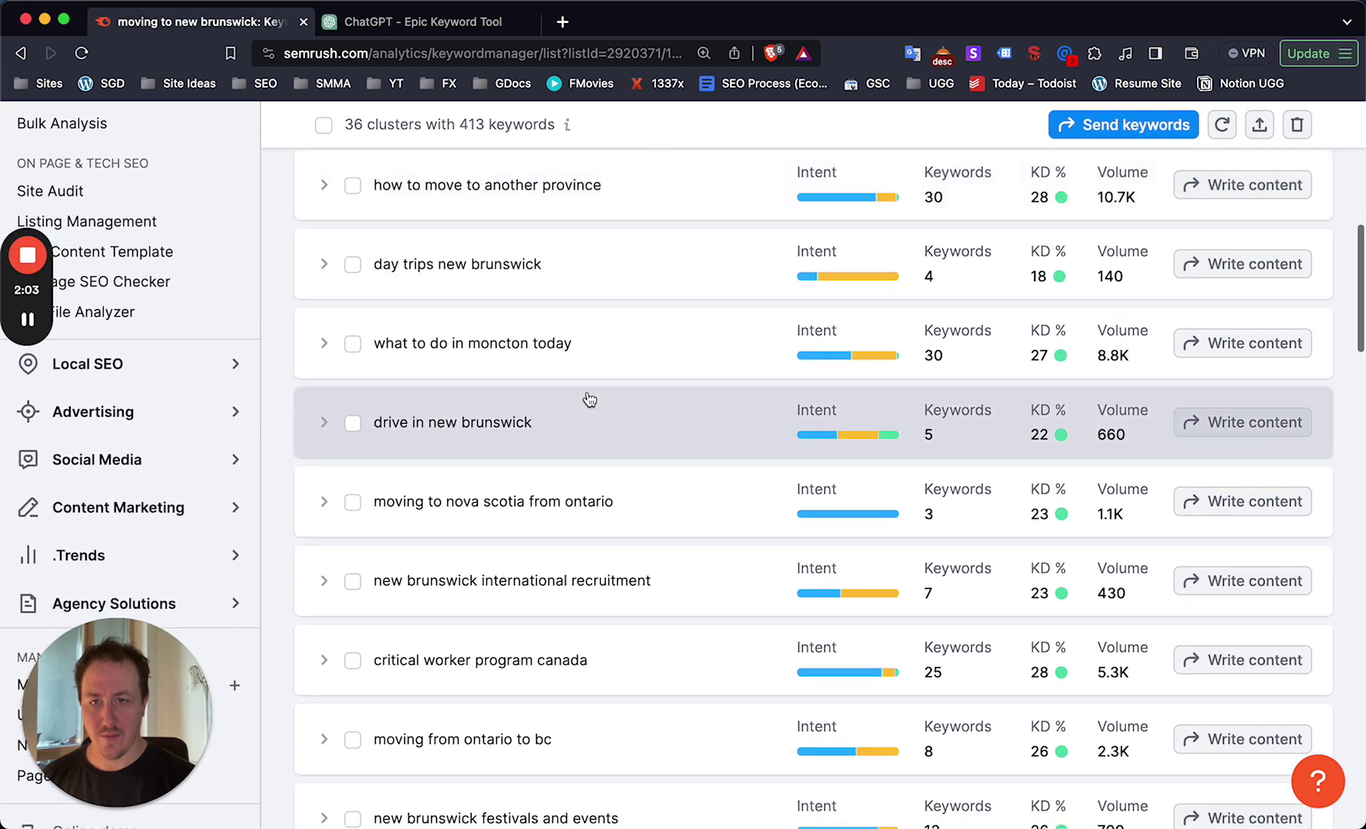
scroll(568, 430, down, 1)
Step: Inspect the keywords of the 'moving to nova scotia from ontario' cluster, then return to all lists
click(543, 464)
scroll(615, 453, down, 2)
scroll(599, 430, down, 1)
scroll(538, 415, up, 3)
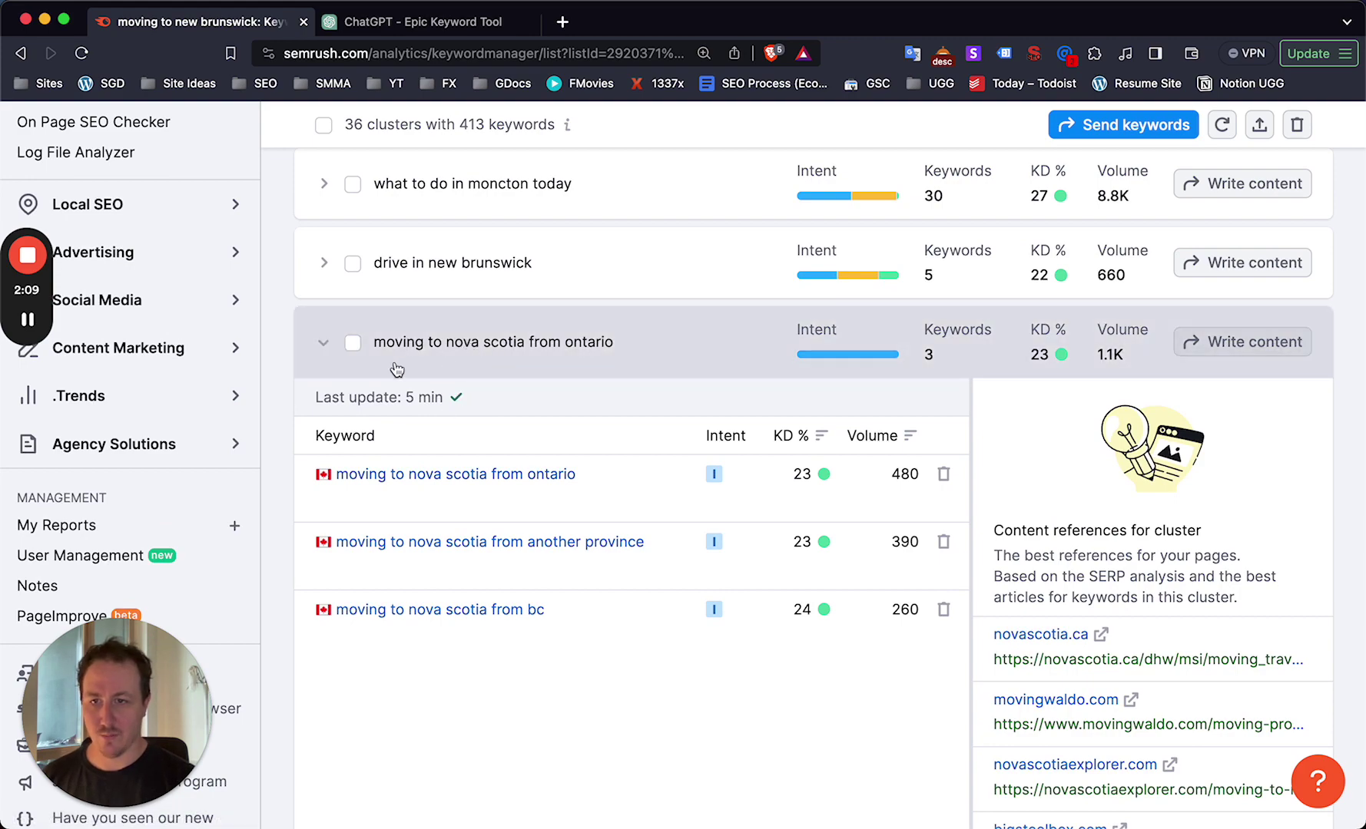
click(462, 364)
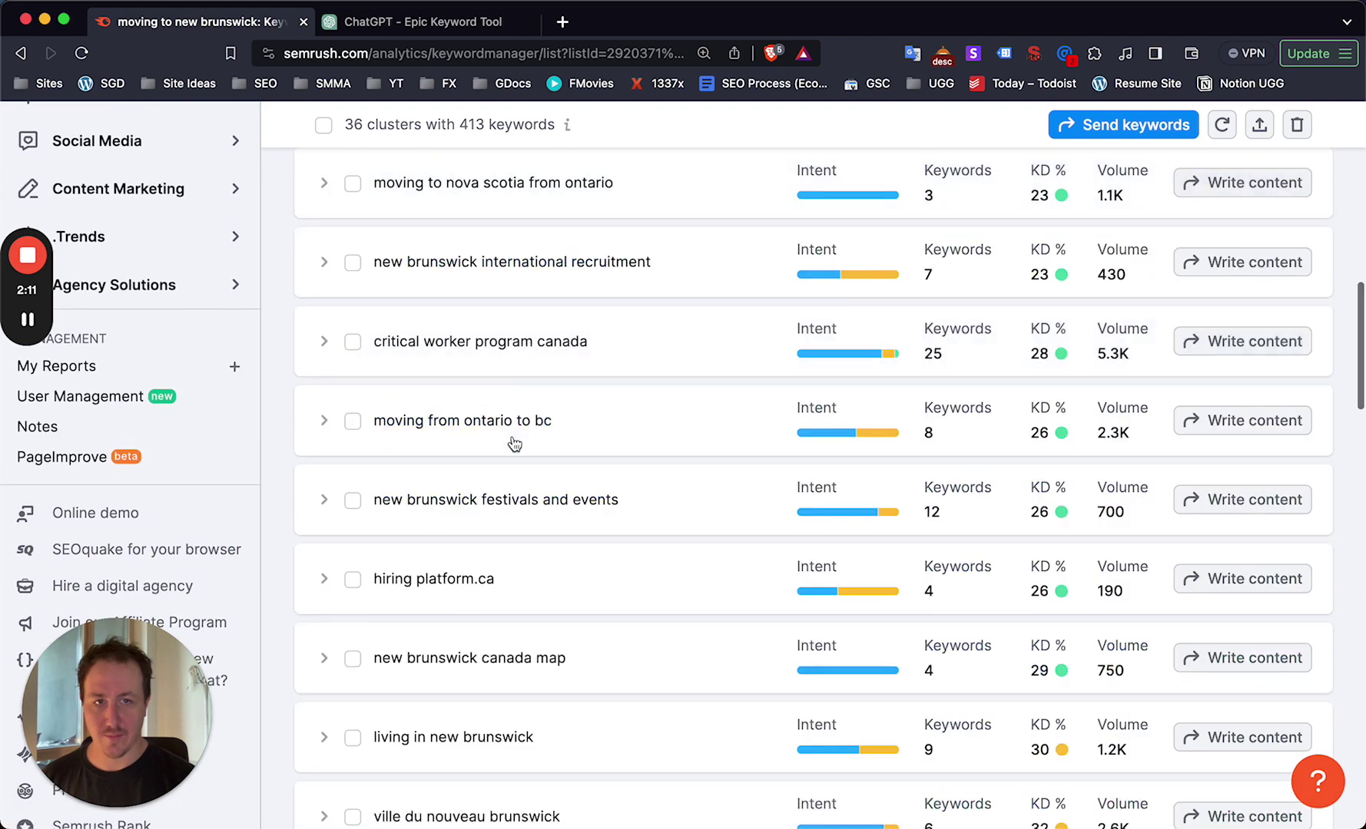
scroll(512, 442, up, 15)
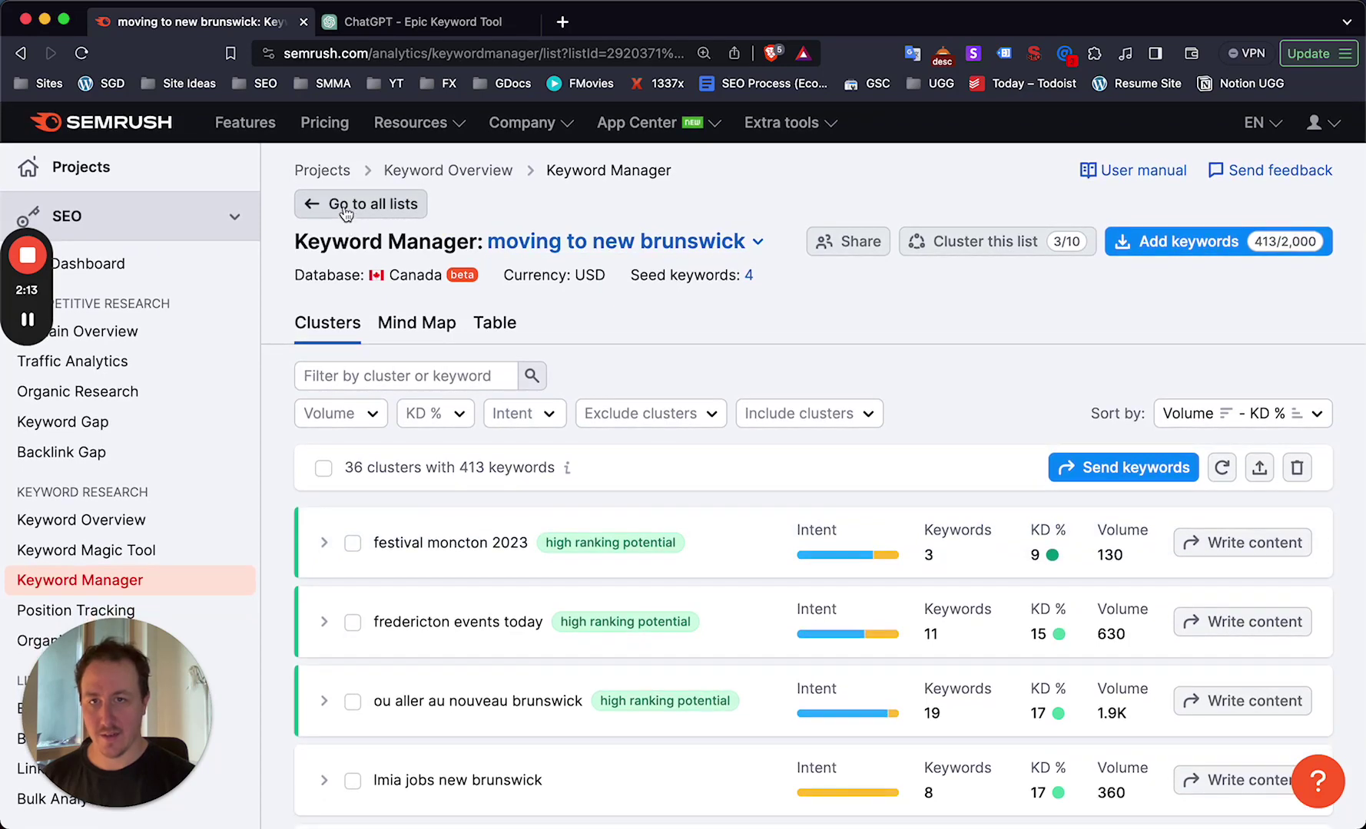
click(387, 207)
Step: Open the 'new brunswick' list, showing 25 clusters of 363 keywords
scroll(491, 254, down, 5)
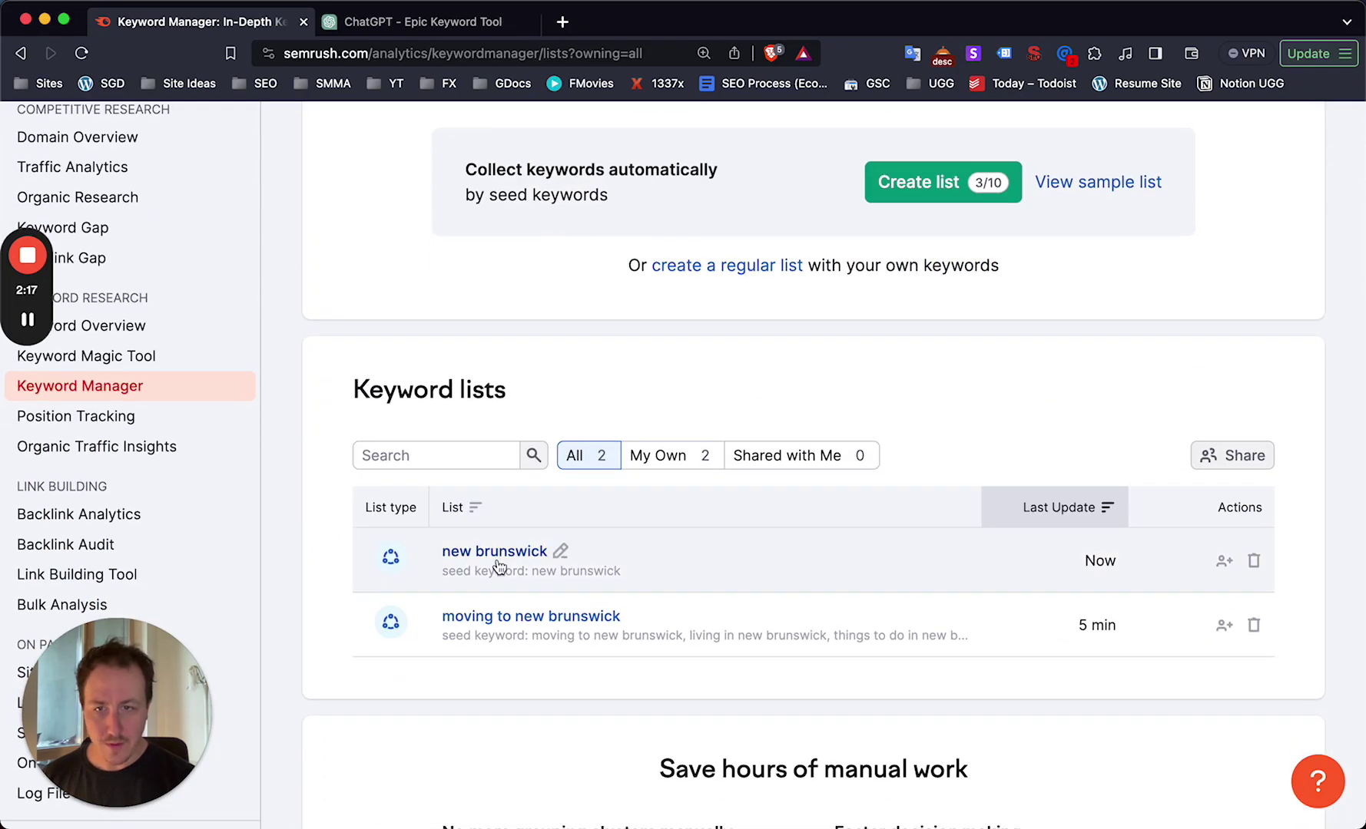
click(496, 561)
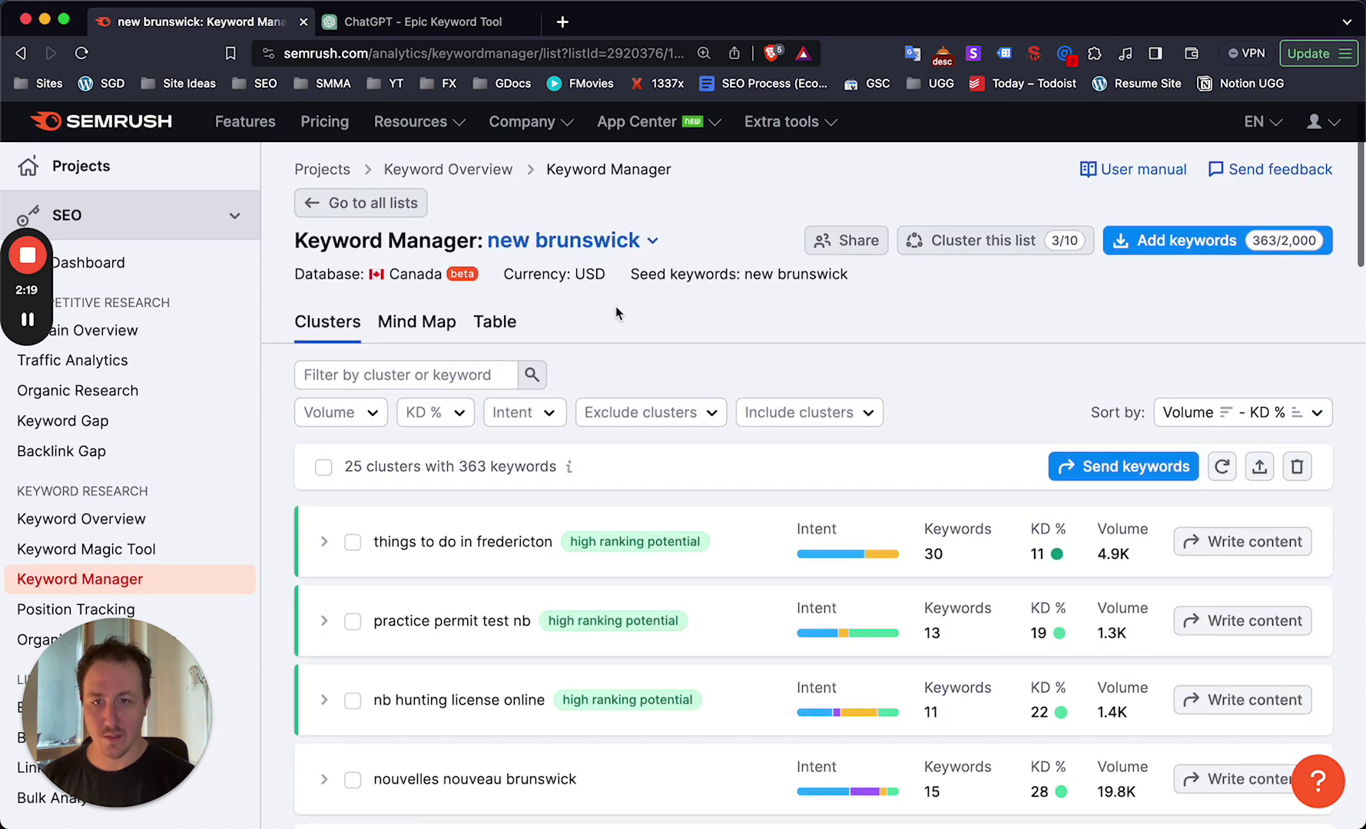
scroll(616, 309, down, 4)
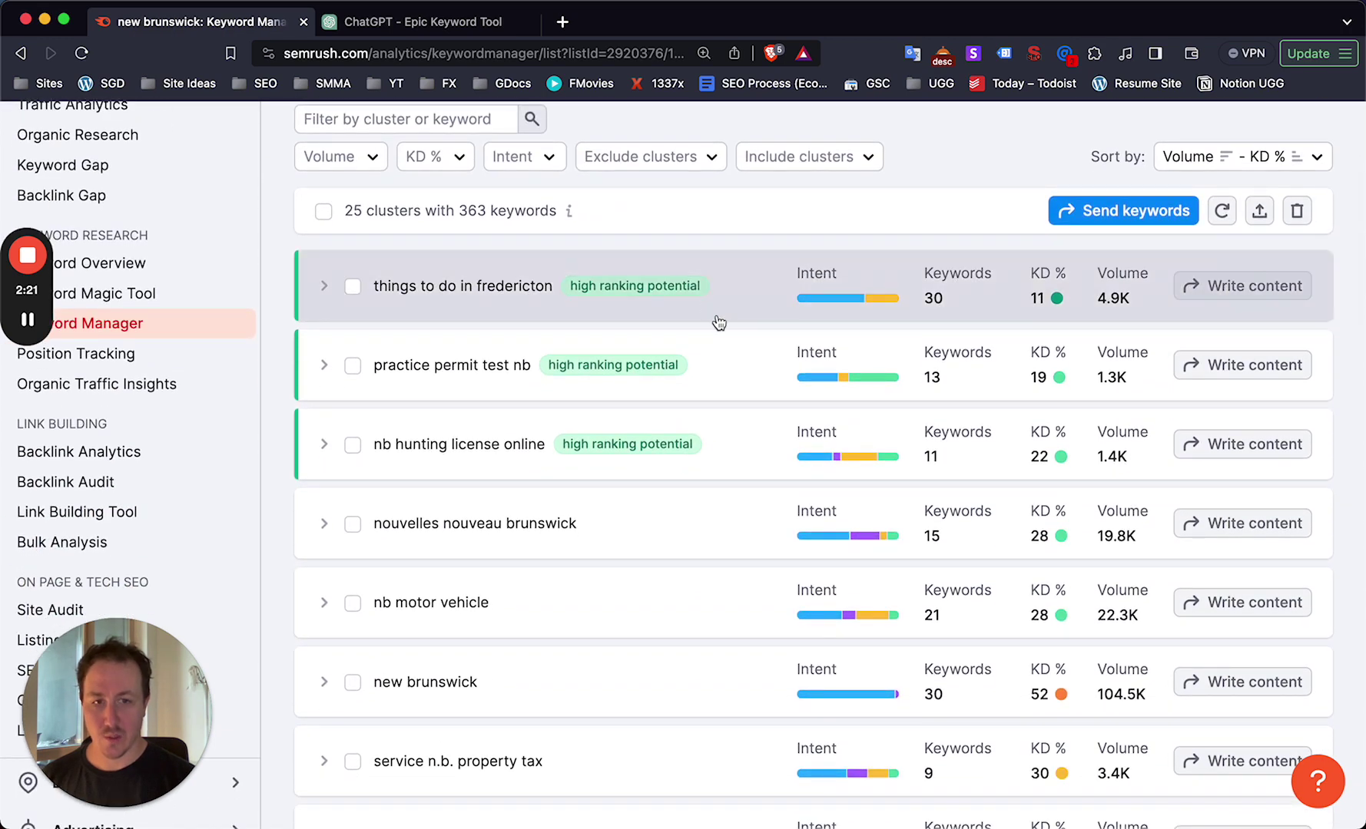
scroll(788, 244, up, 2)
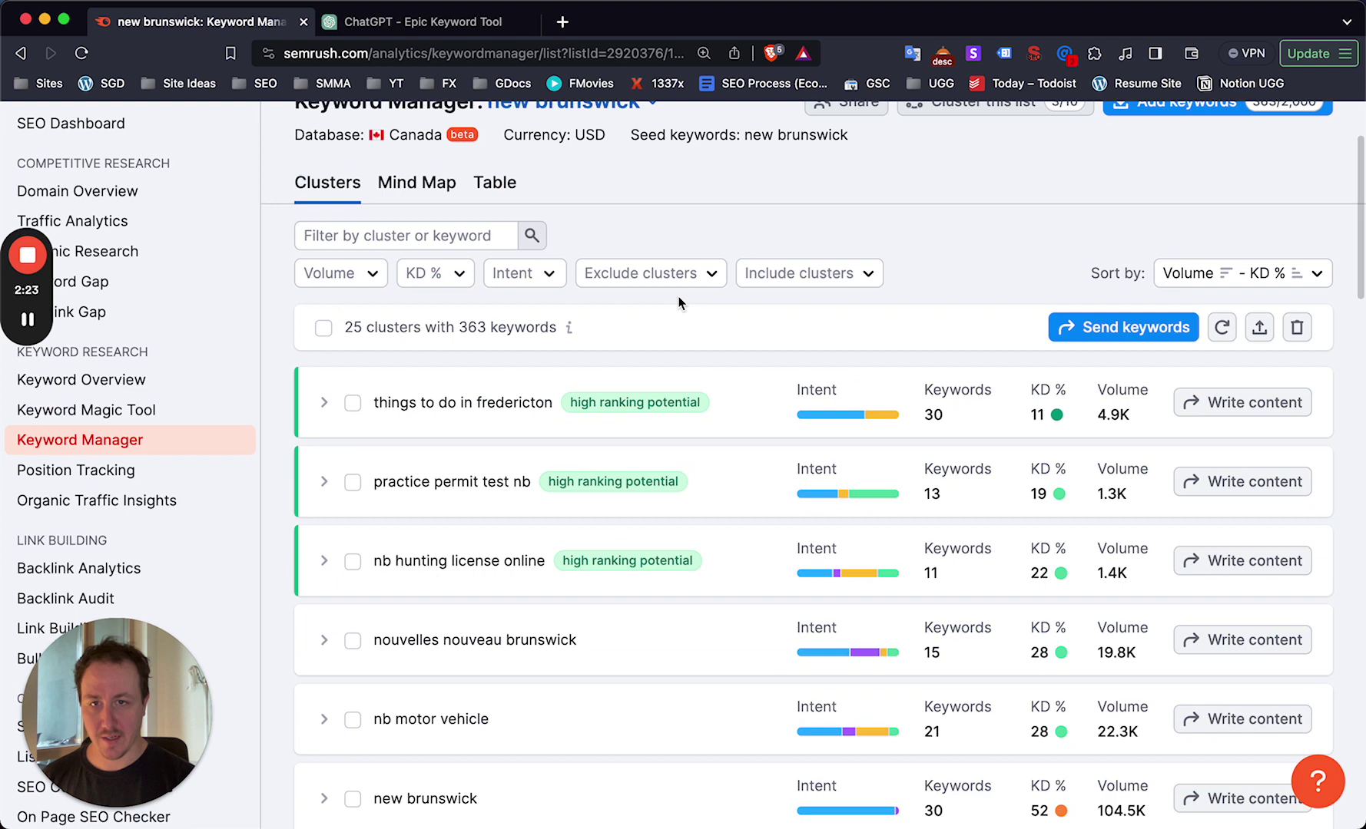
scroll(679, 296, up, 3)
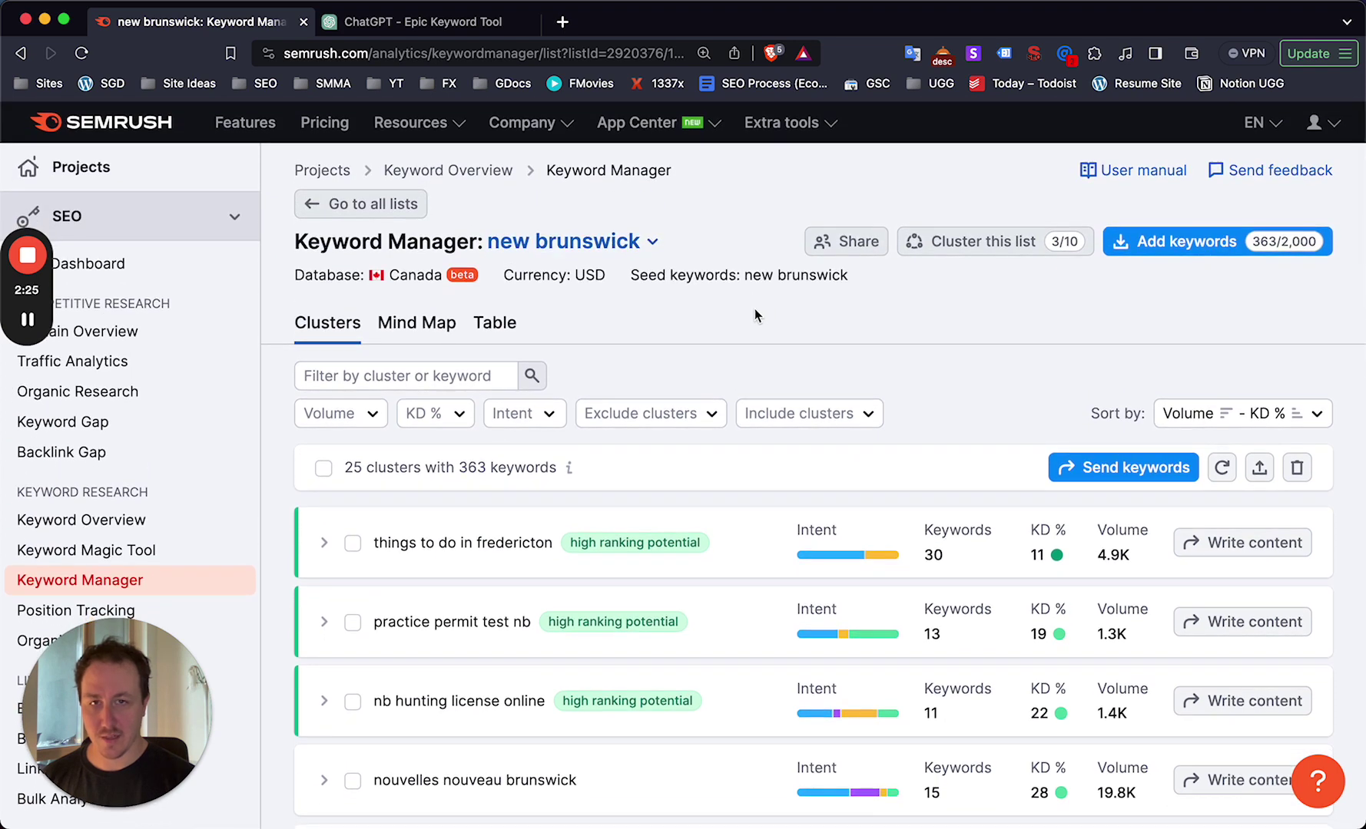
scroll(638, 364, down, 2)
scroll(639, 364, down, 1)
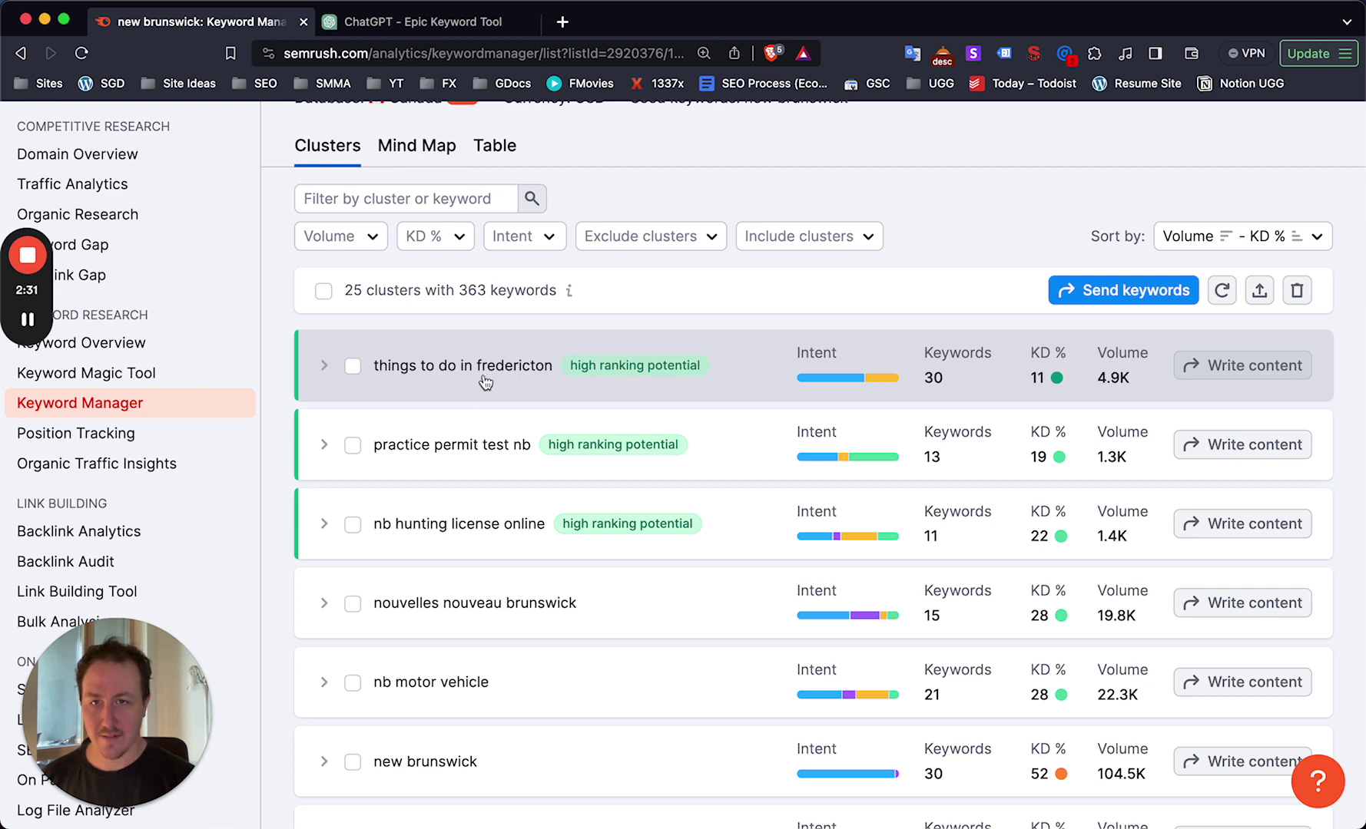
Step: Scroll through the remaining clusters to the end, then go back to all keyword lists
scroll(468, 377, down, 2)
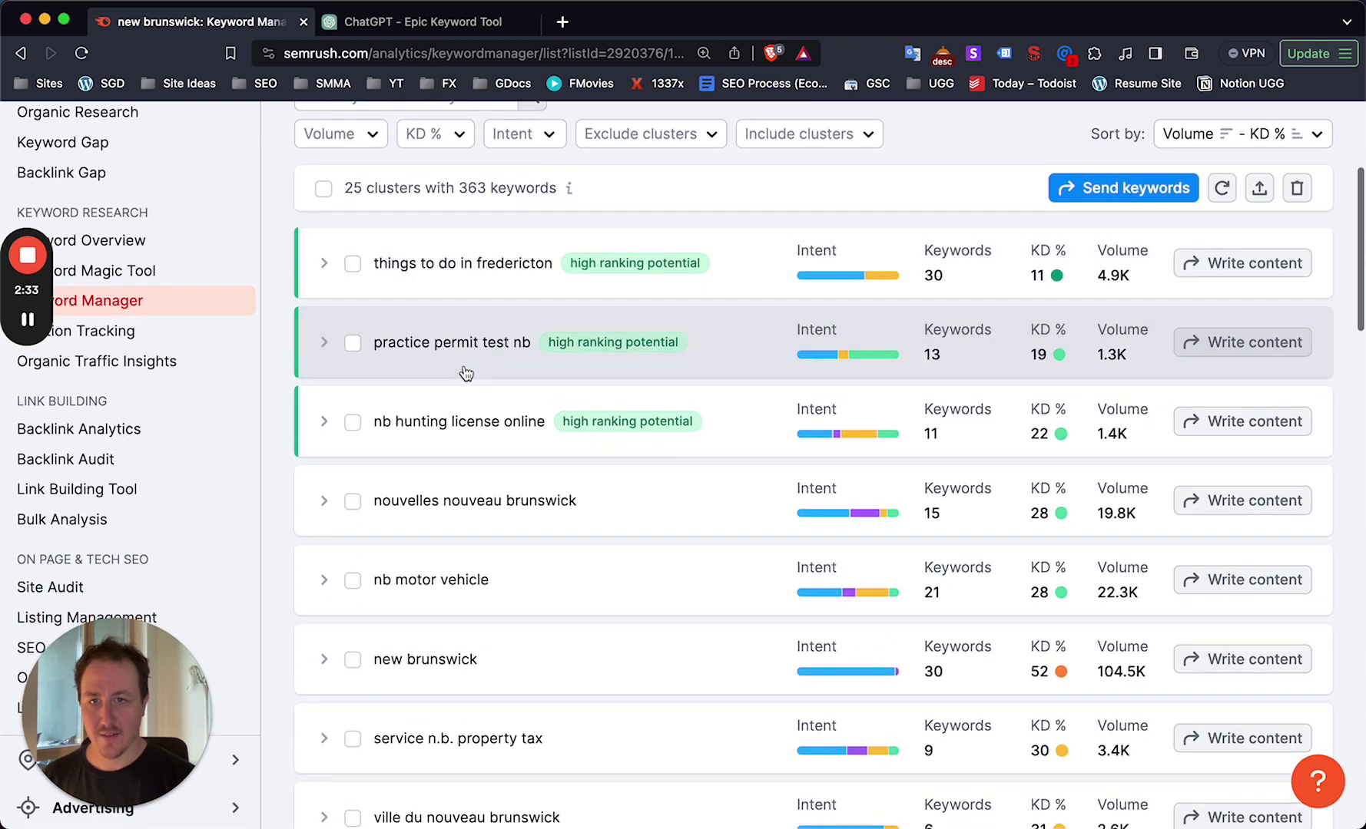
scroll(481, 353, down, 1)
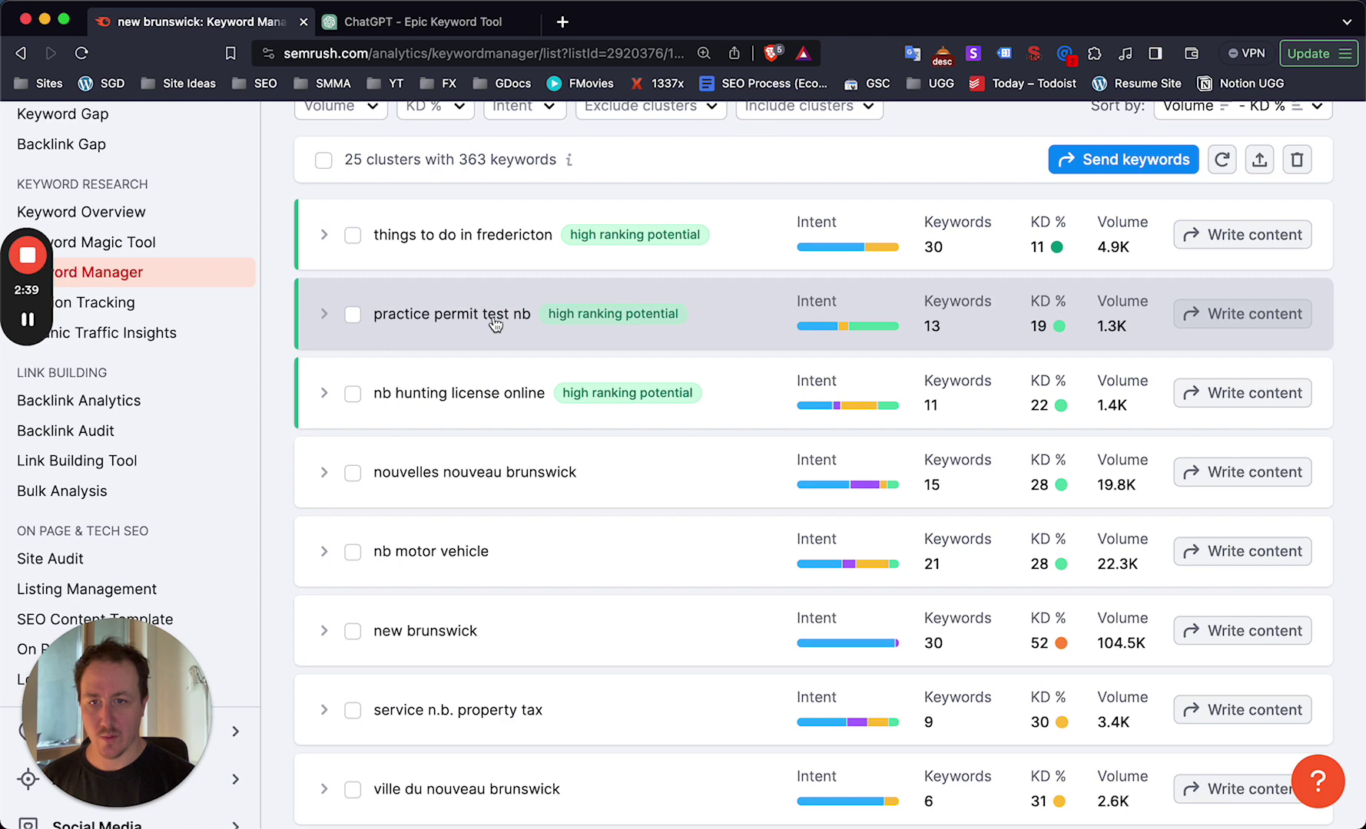
scroll(492, 346, down, 3)
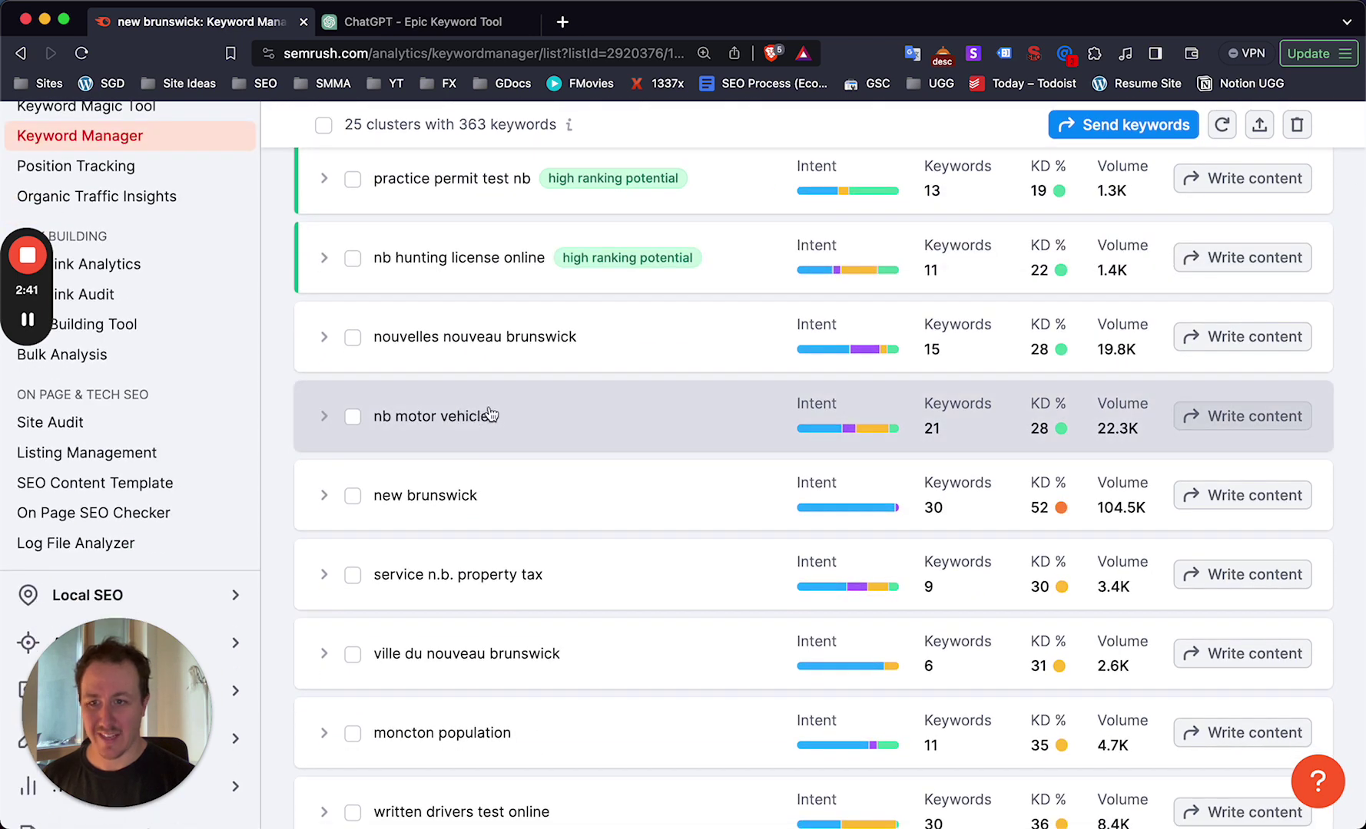
scroll(521, 408, down, 5)
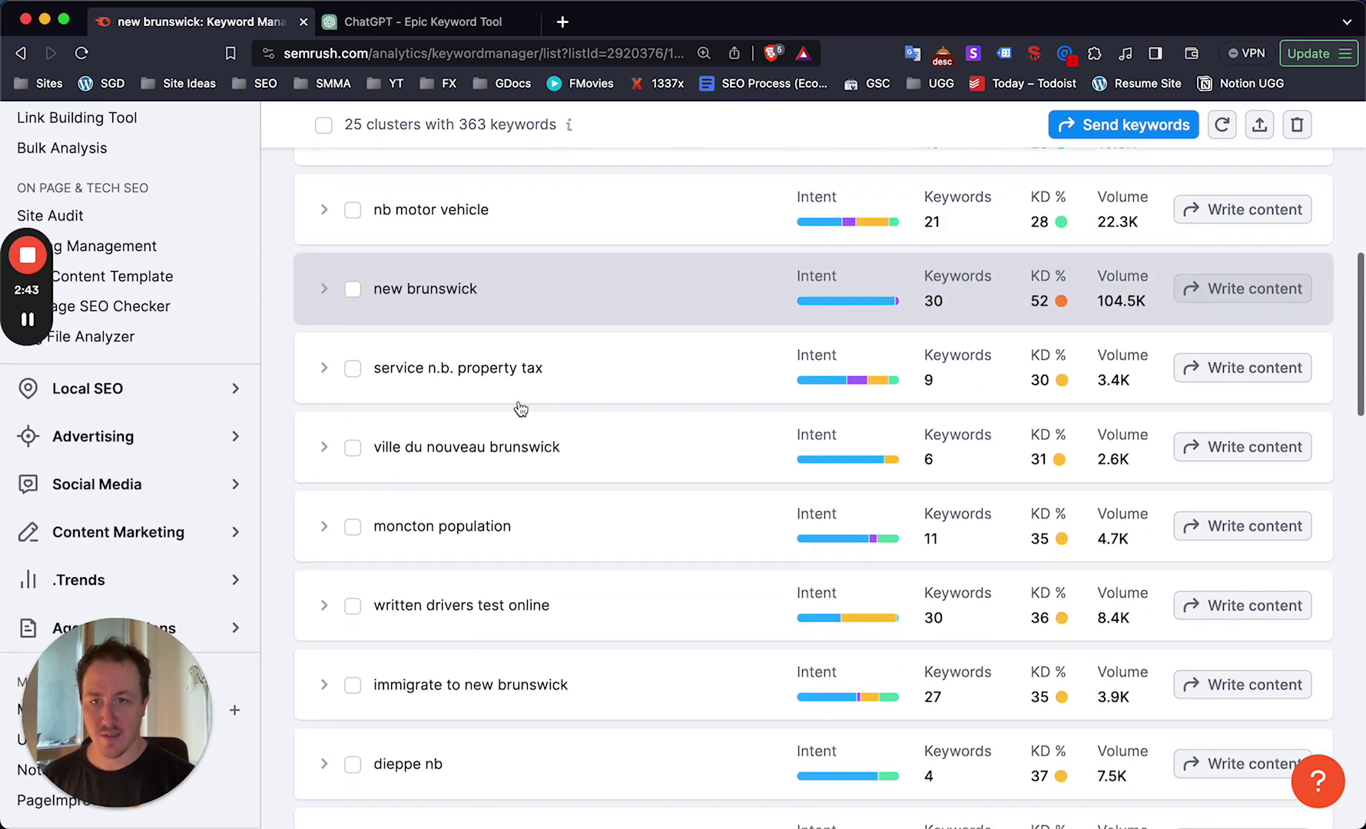
scroll(507, 476, down, 1)
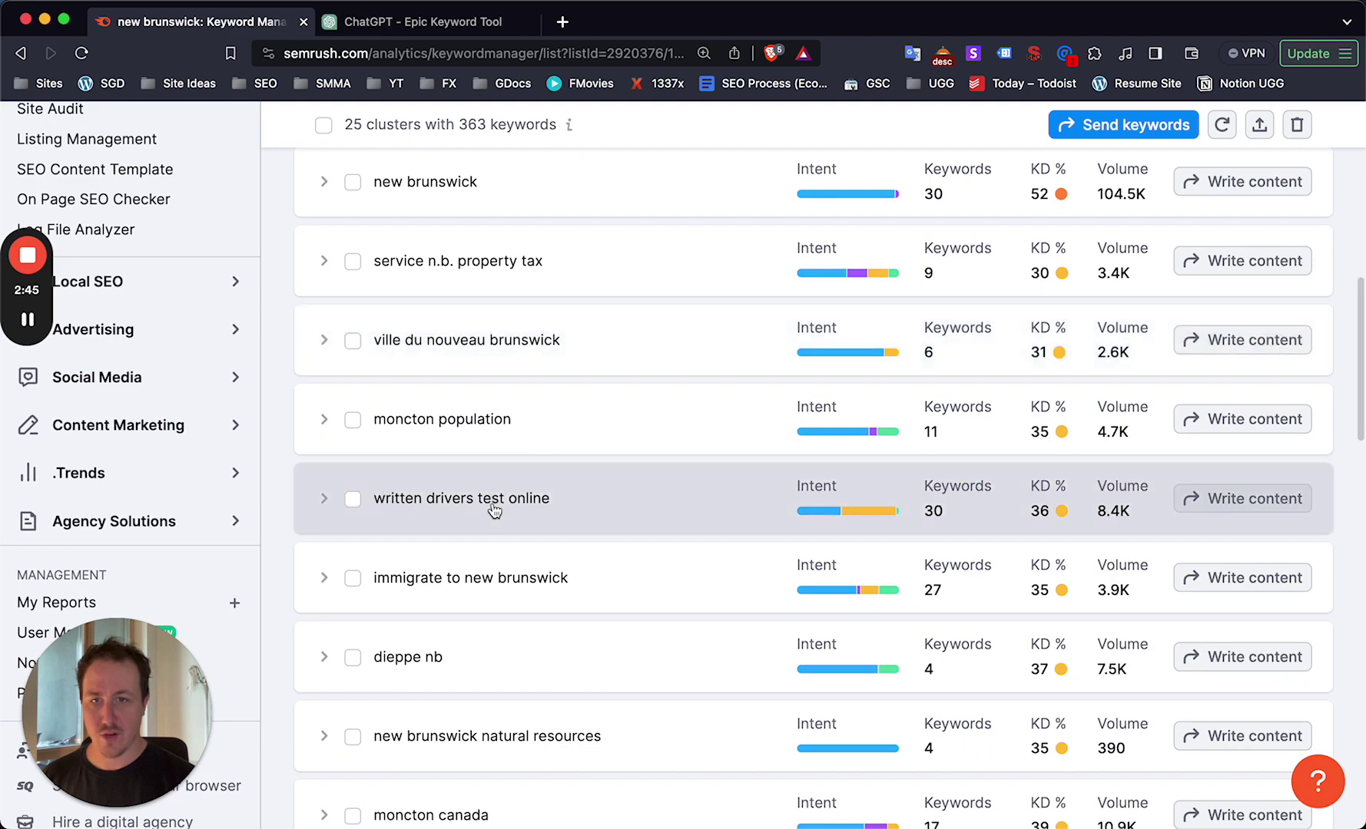
scroll(492, 500, up, 5)
scroll(459, 319, down, 14)
scroll(494, 381, down, 10)
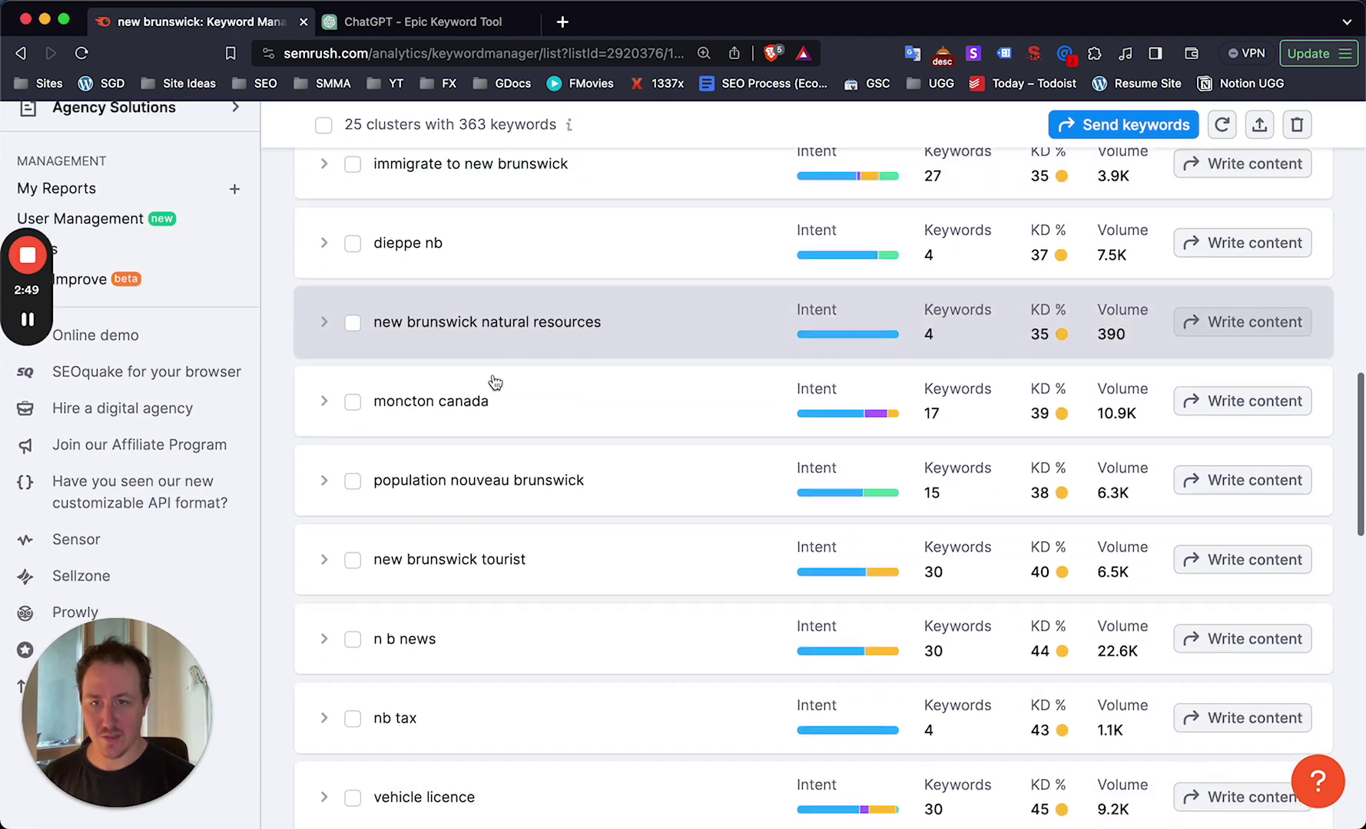
scroll(497, 511, down, 2)
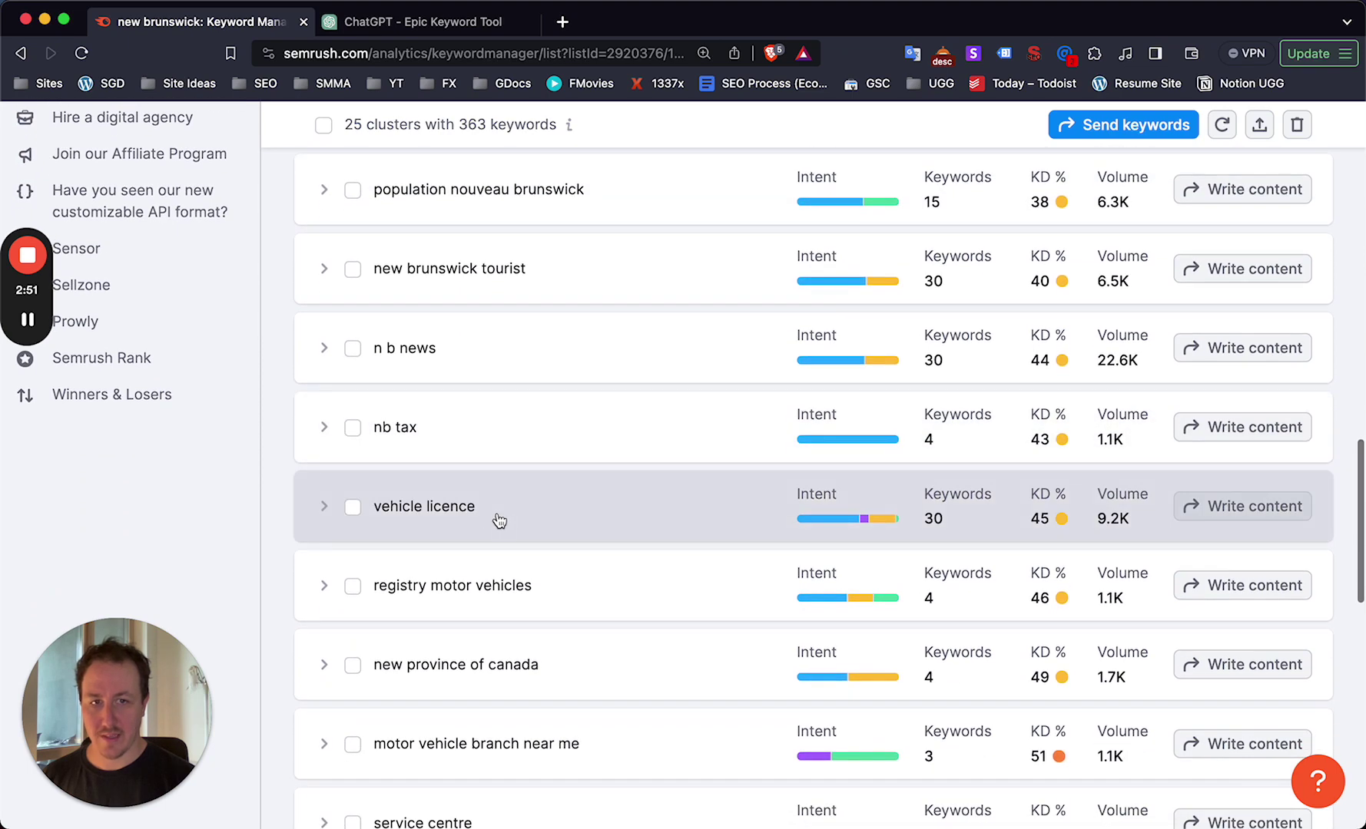
scroll(504, 525, down, 2)
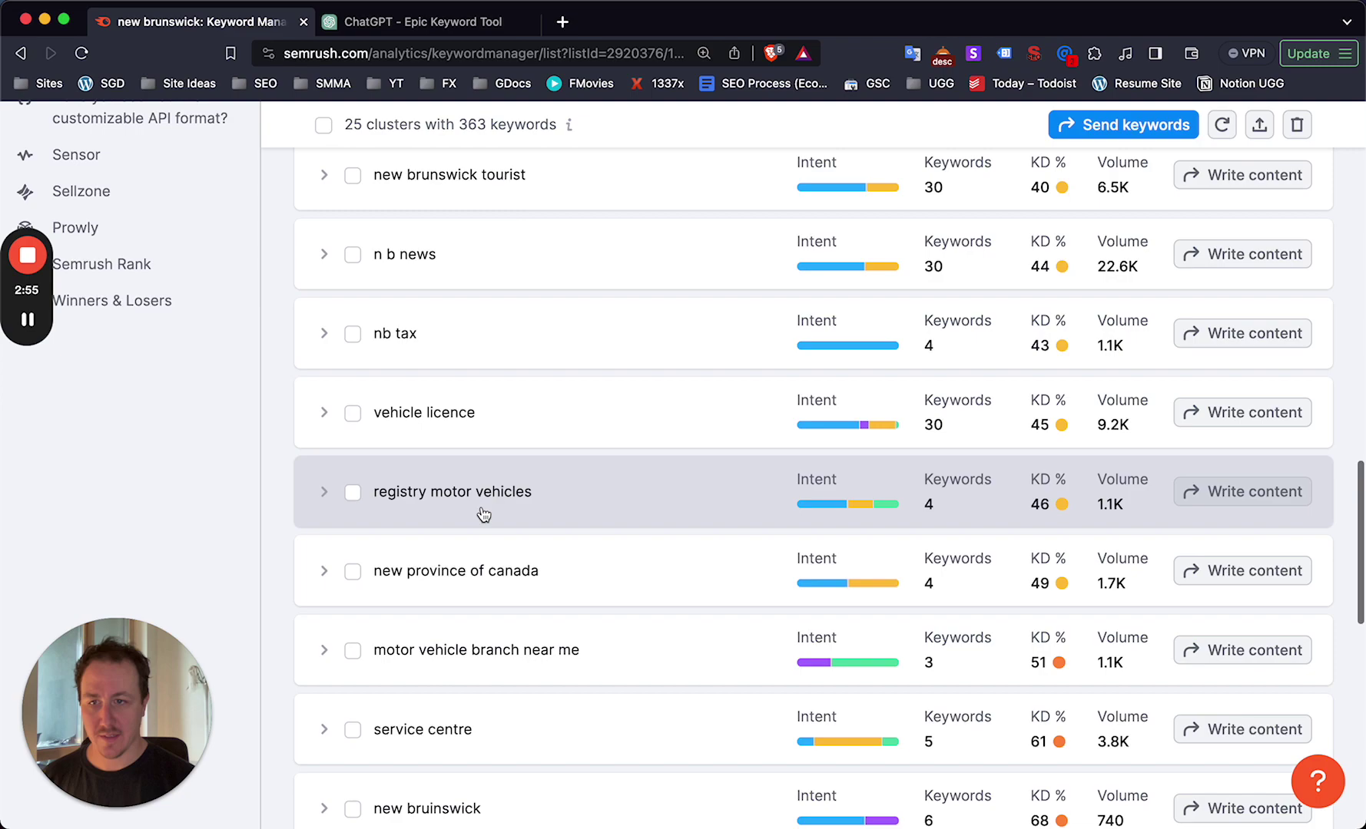
scroll(484, 501, up, 15)
scroll(480, 507, down, 20)
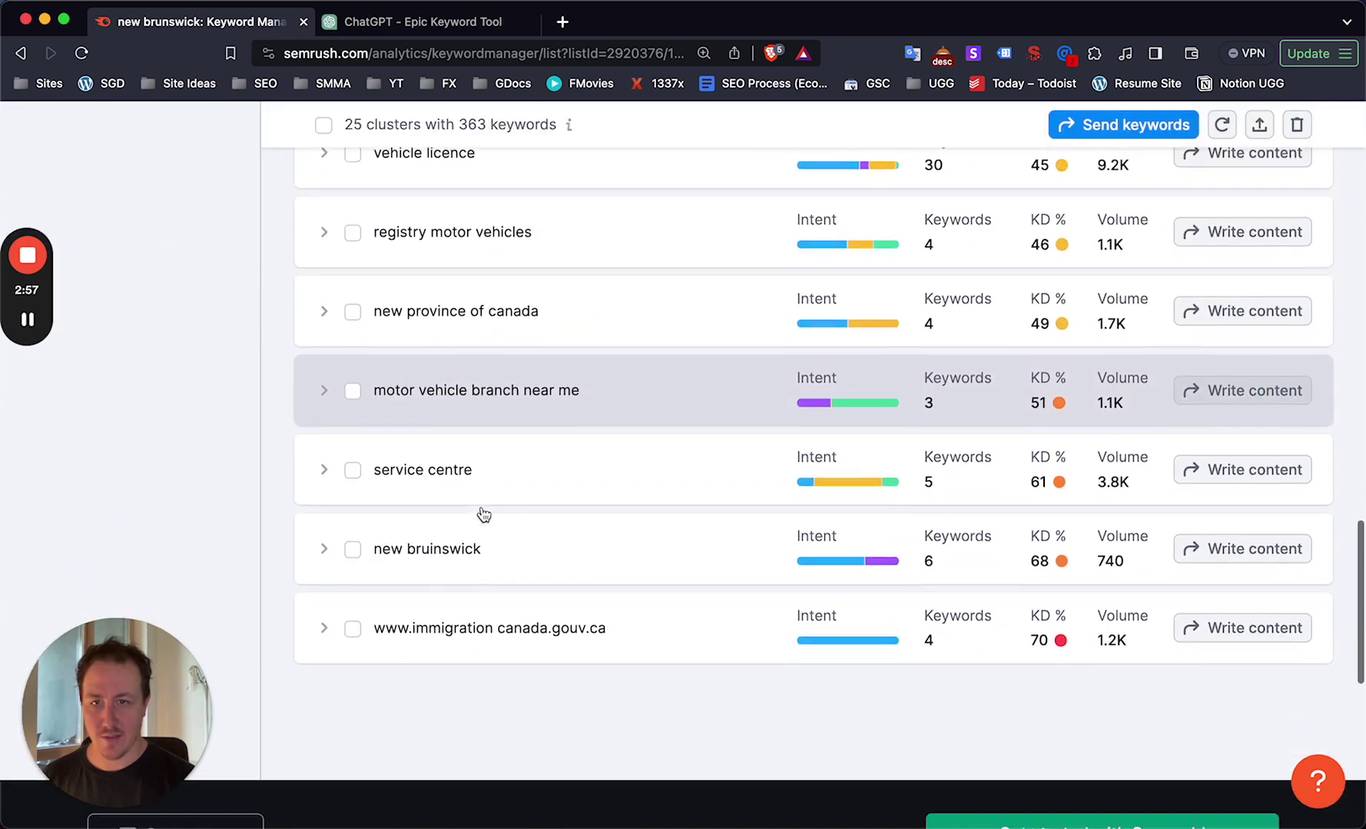
scroll(482, 512, up, 20)
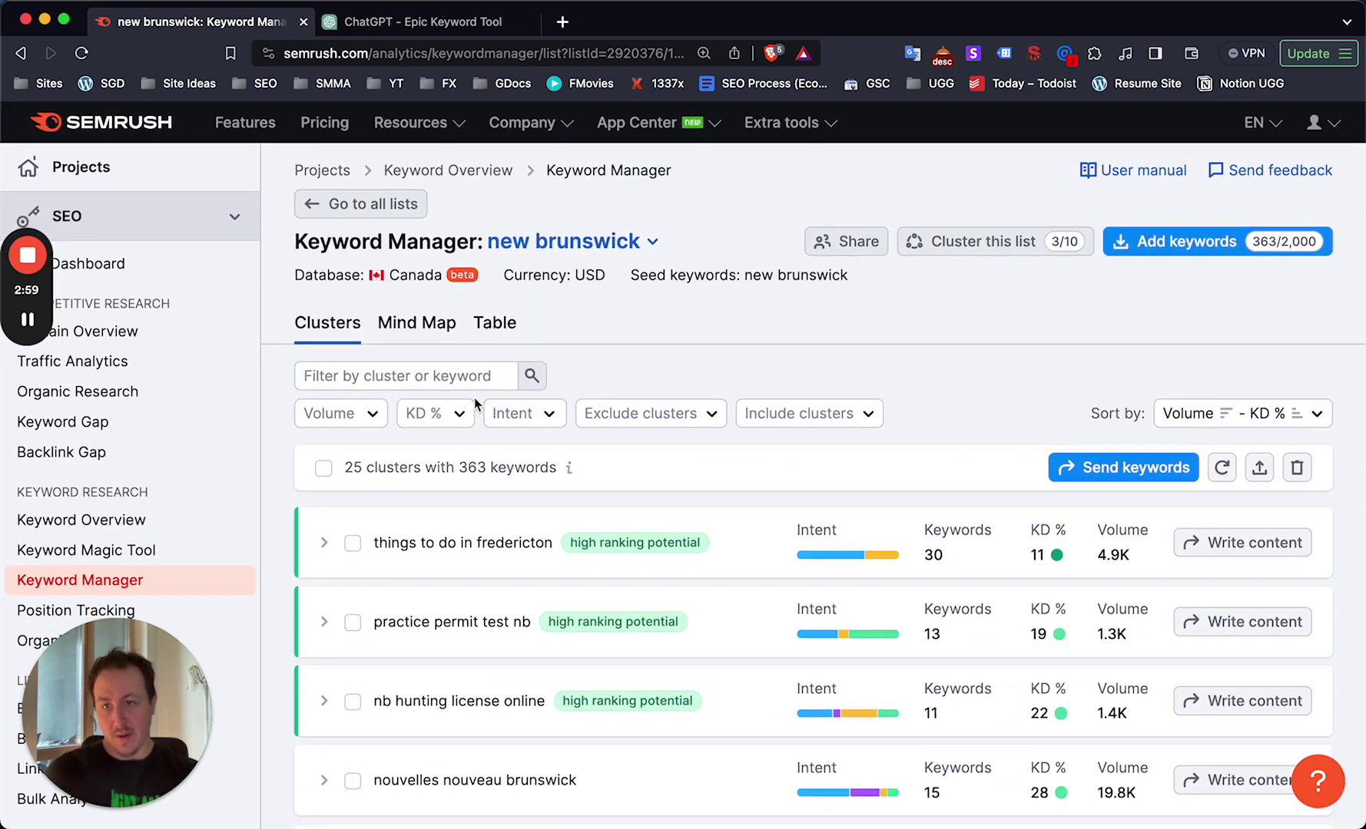
click(395, 209)
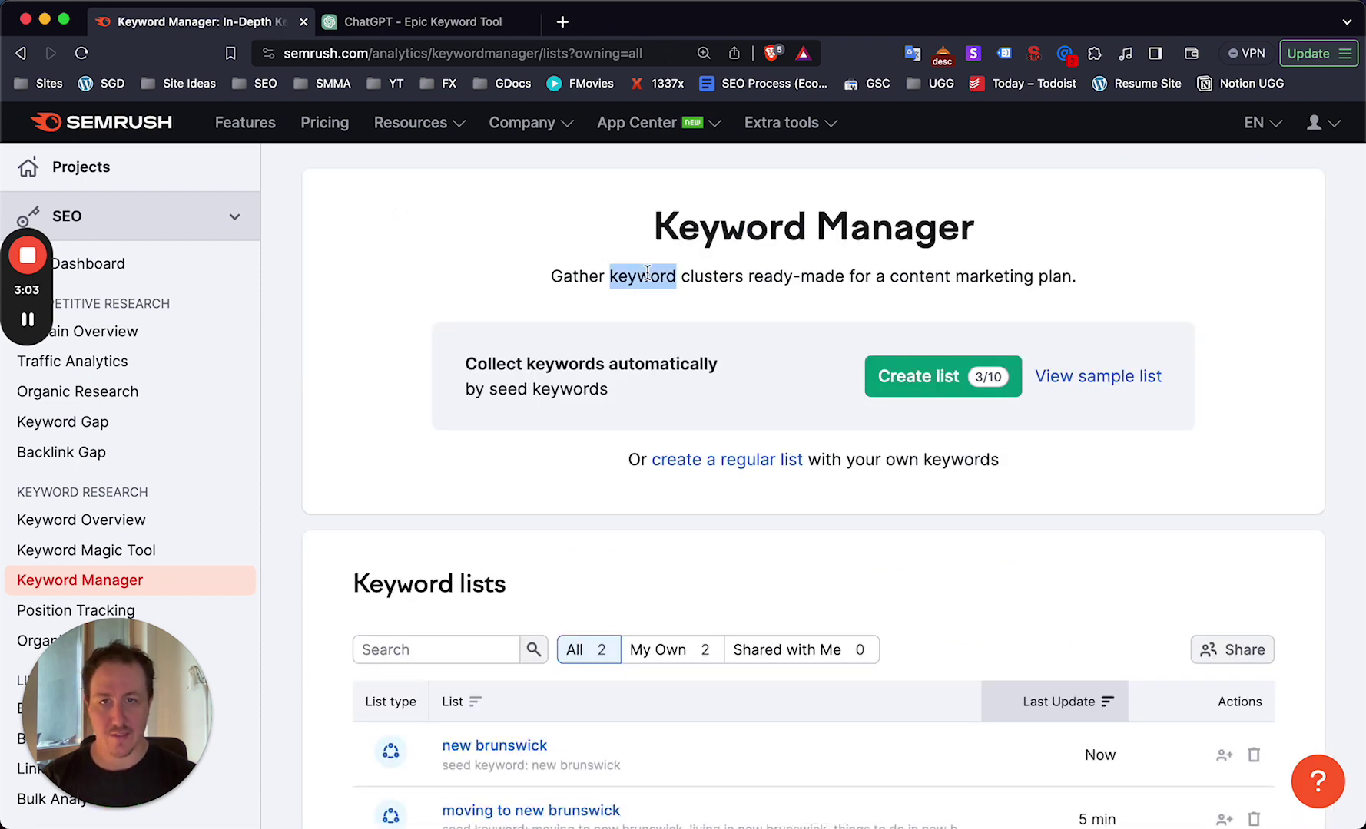
Step: Skim the Keyword Manager lists page, then switch to the 'ChatGPT - Epic Keyword Tool' tab
triple_click(646, 274)
click(855, 271)
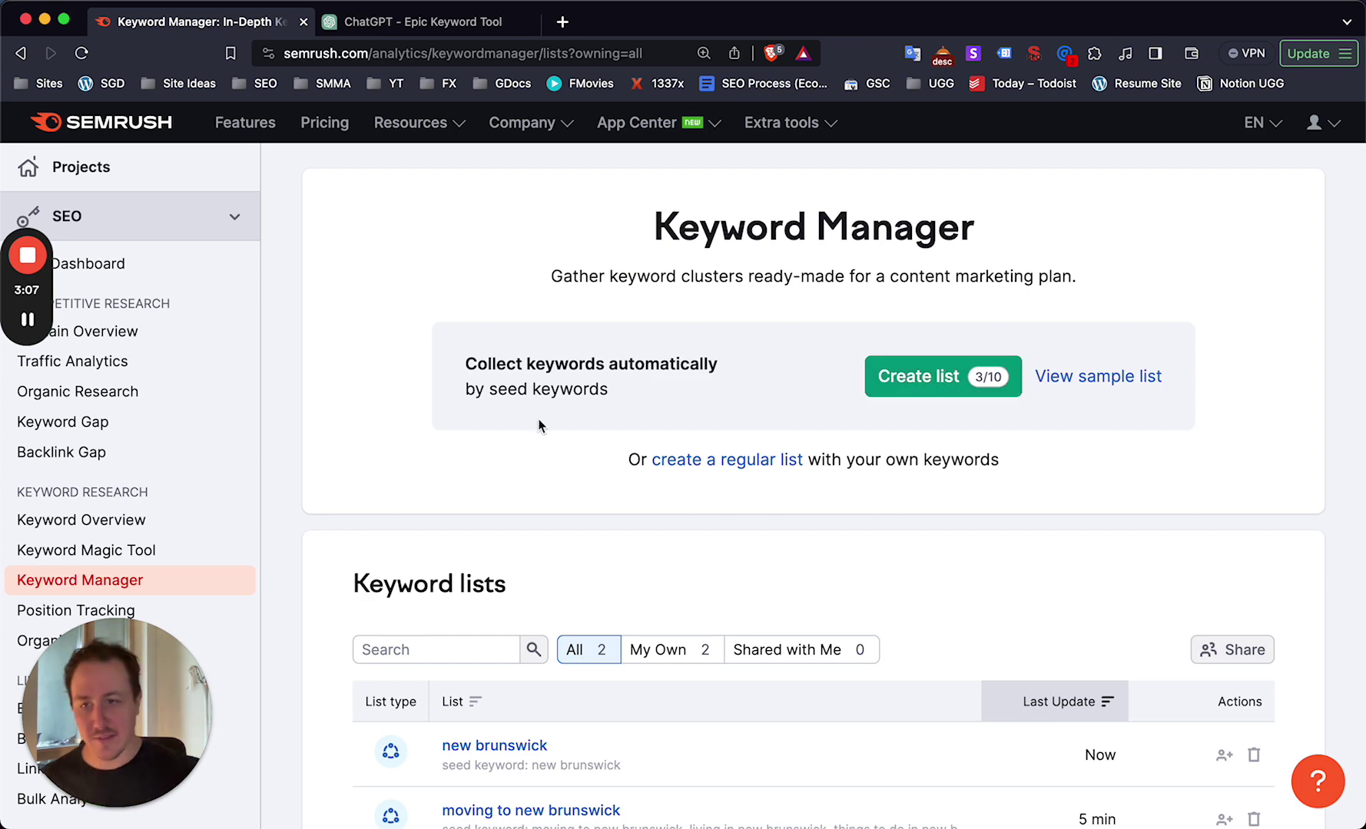
scroll(538, 426, down, 2)
scroll(539, 434, down, 1)
scroll(541, 444, down, 6)
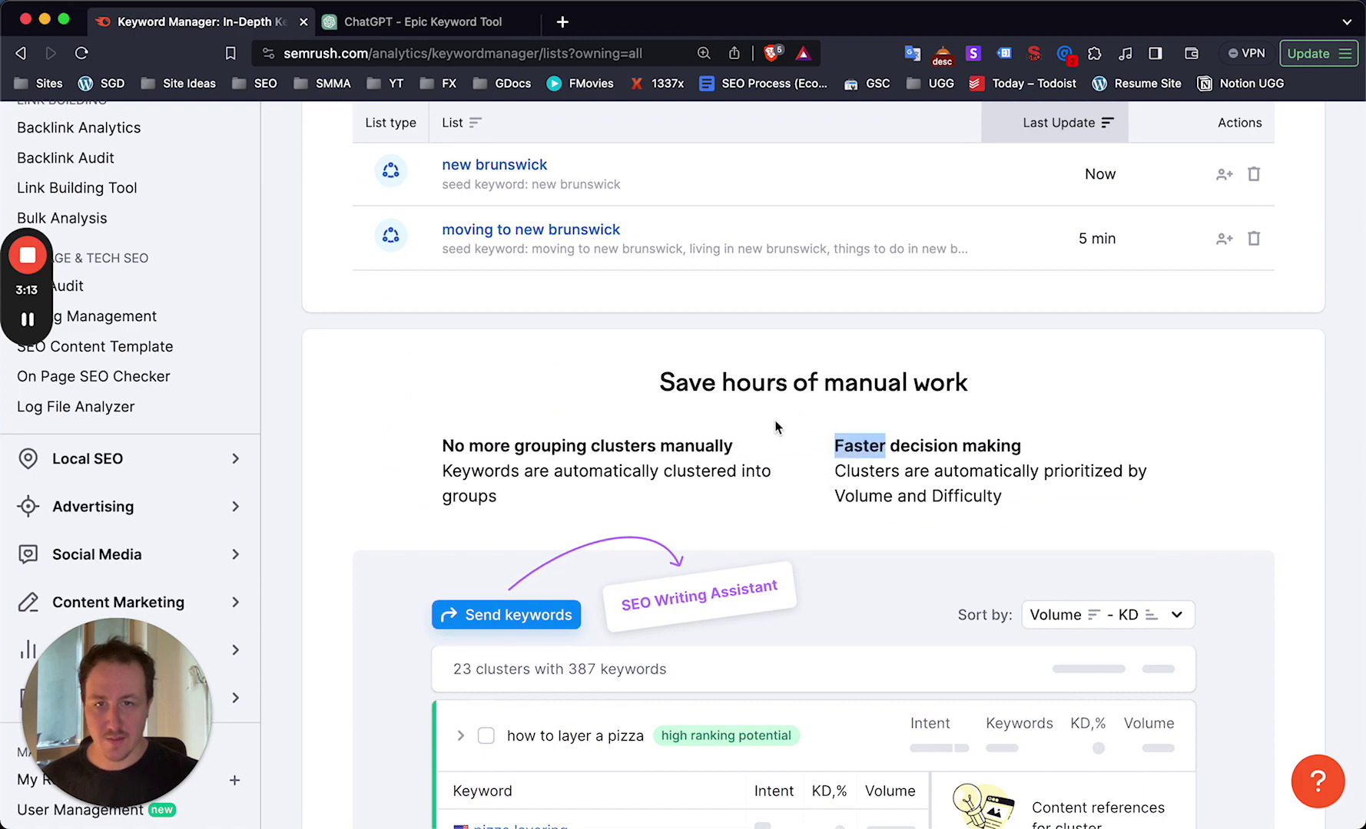
scroll(774, 426, down, 9)
scroll(774, 426, down, 10)
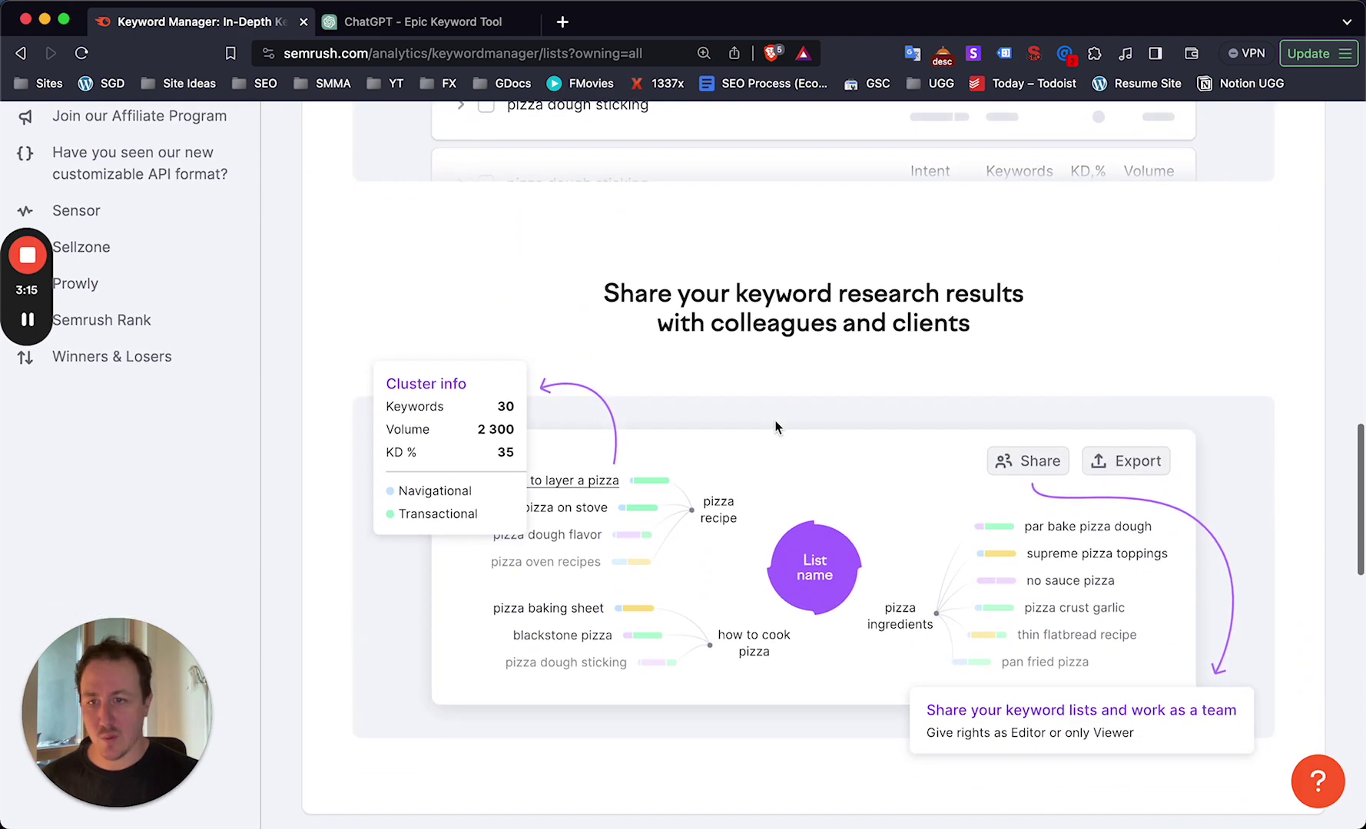
scroll(774, 427, down, 3)
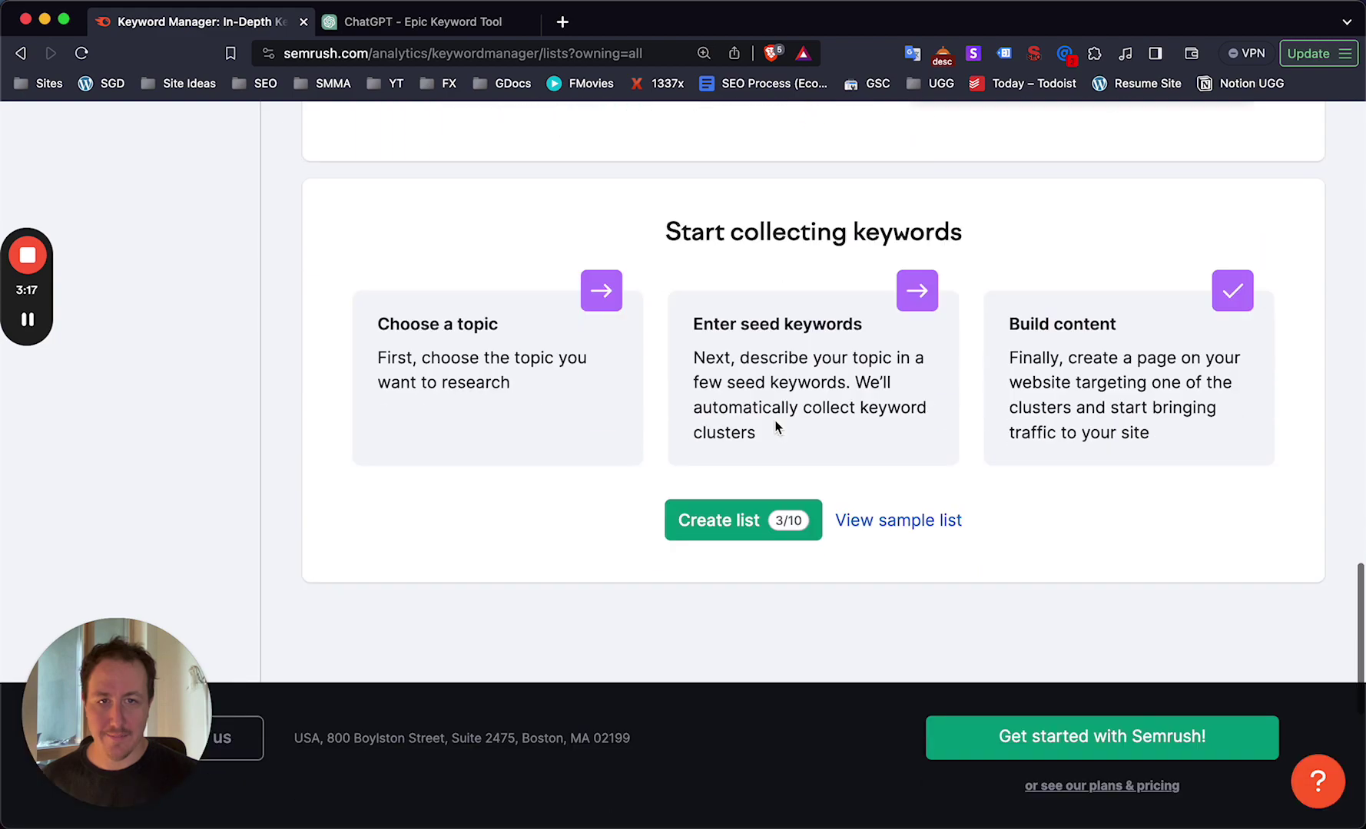
scroll(776, 427, up, 20)
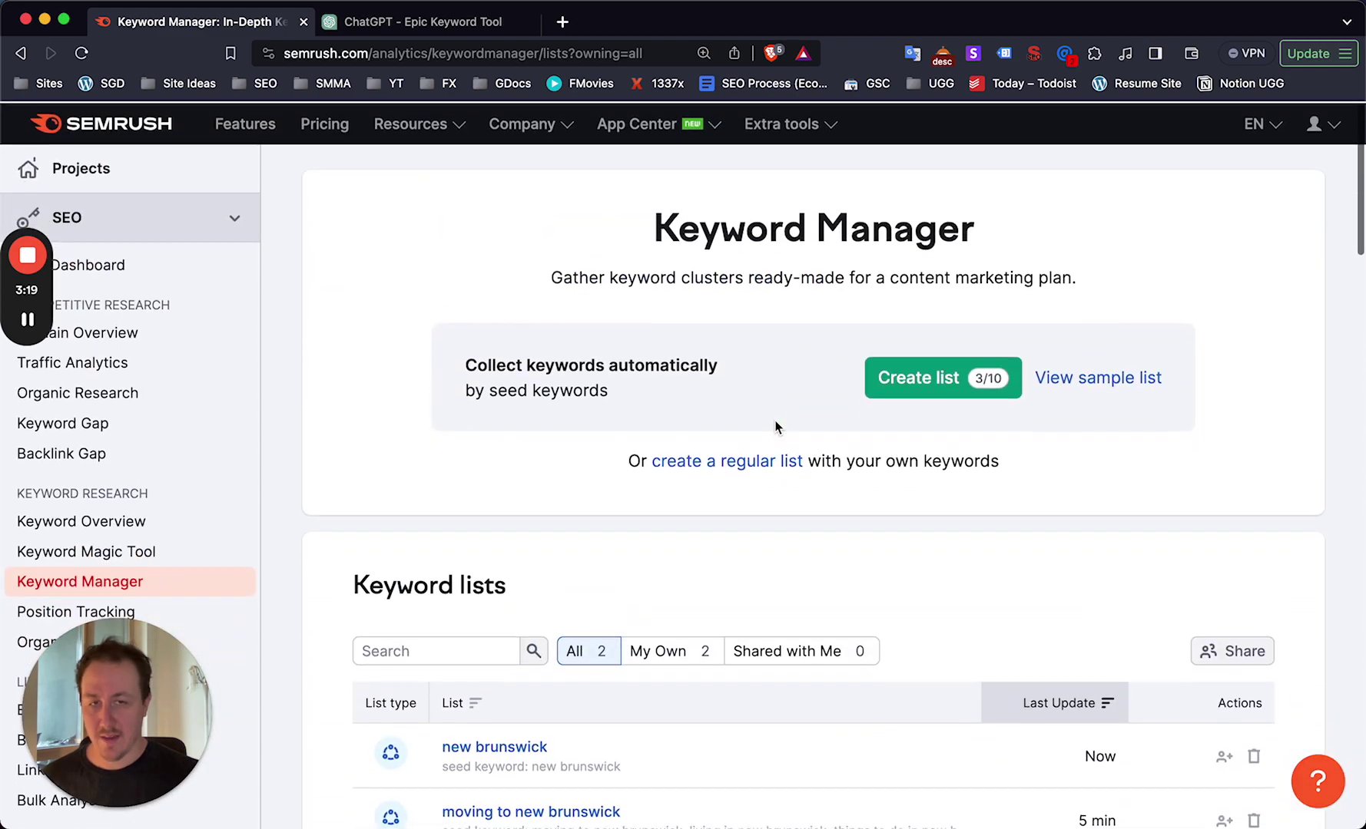
scroll(775, 427, down, 1)
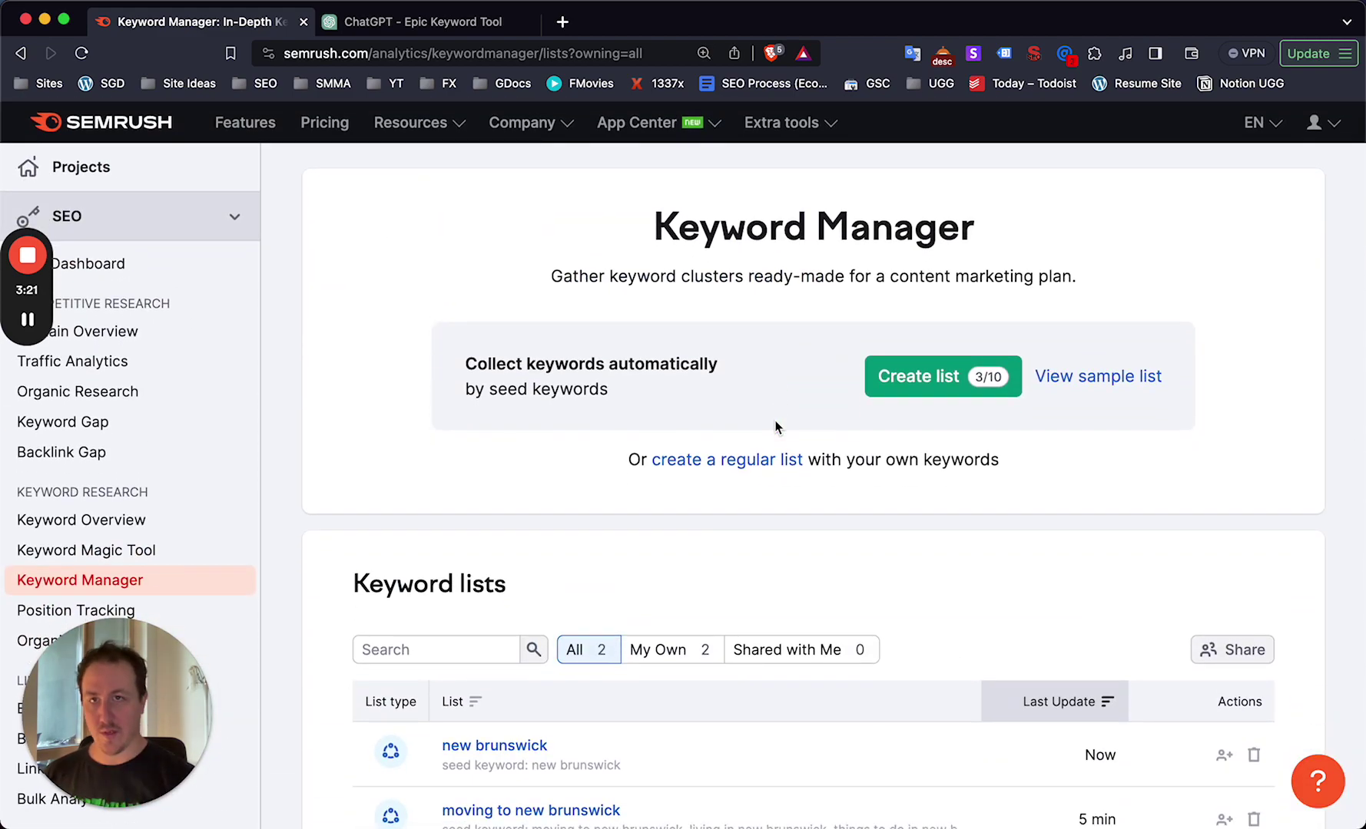
click(444, 24)
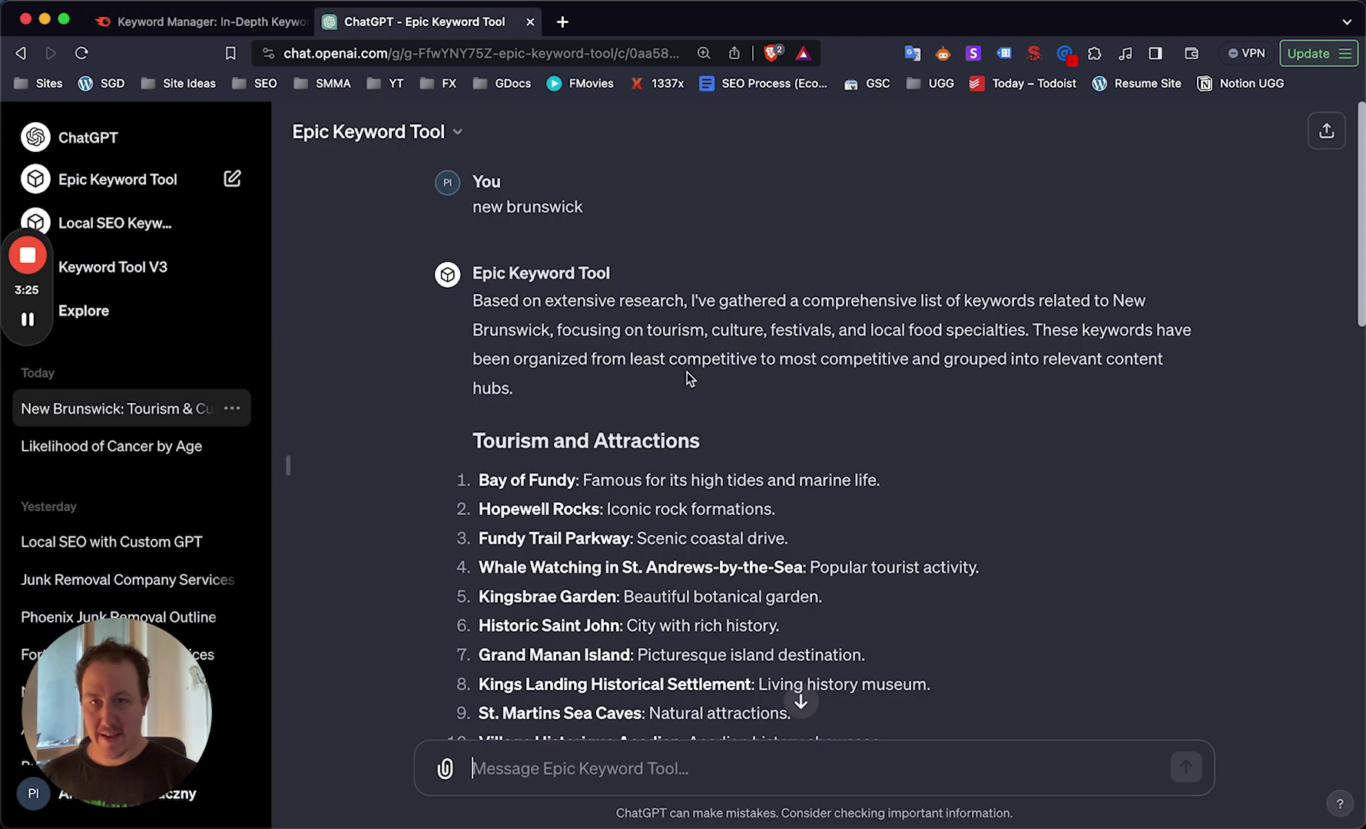
scroll(651, 395, down, 3)
scroll(661, 393, up, 3)
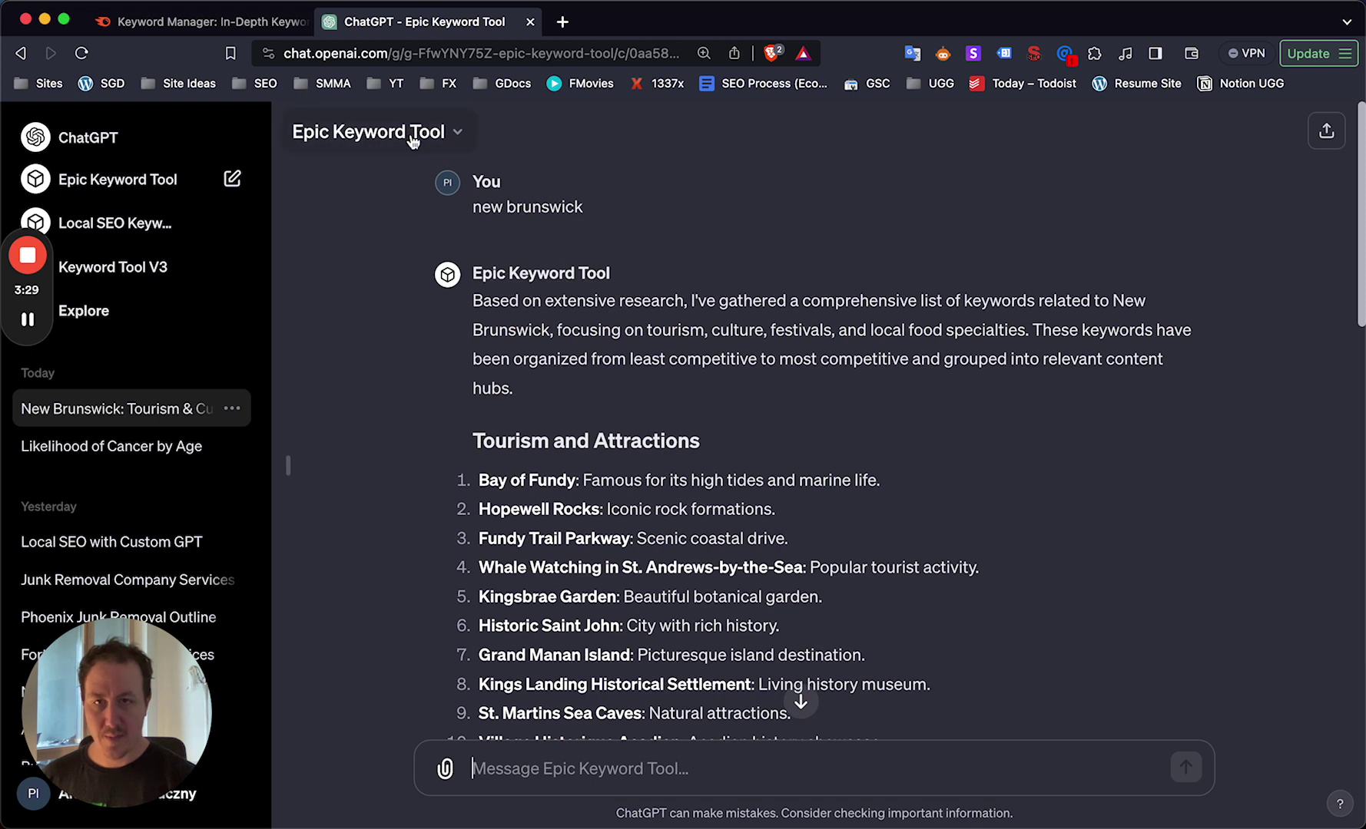
scroll(622, 291, down, 1)
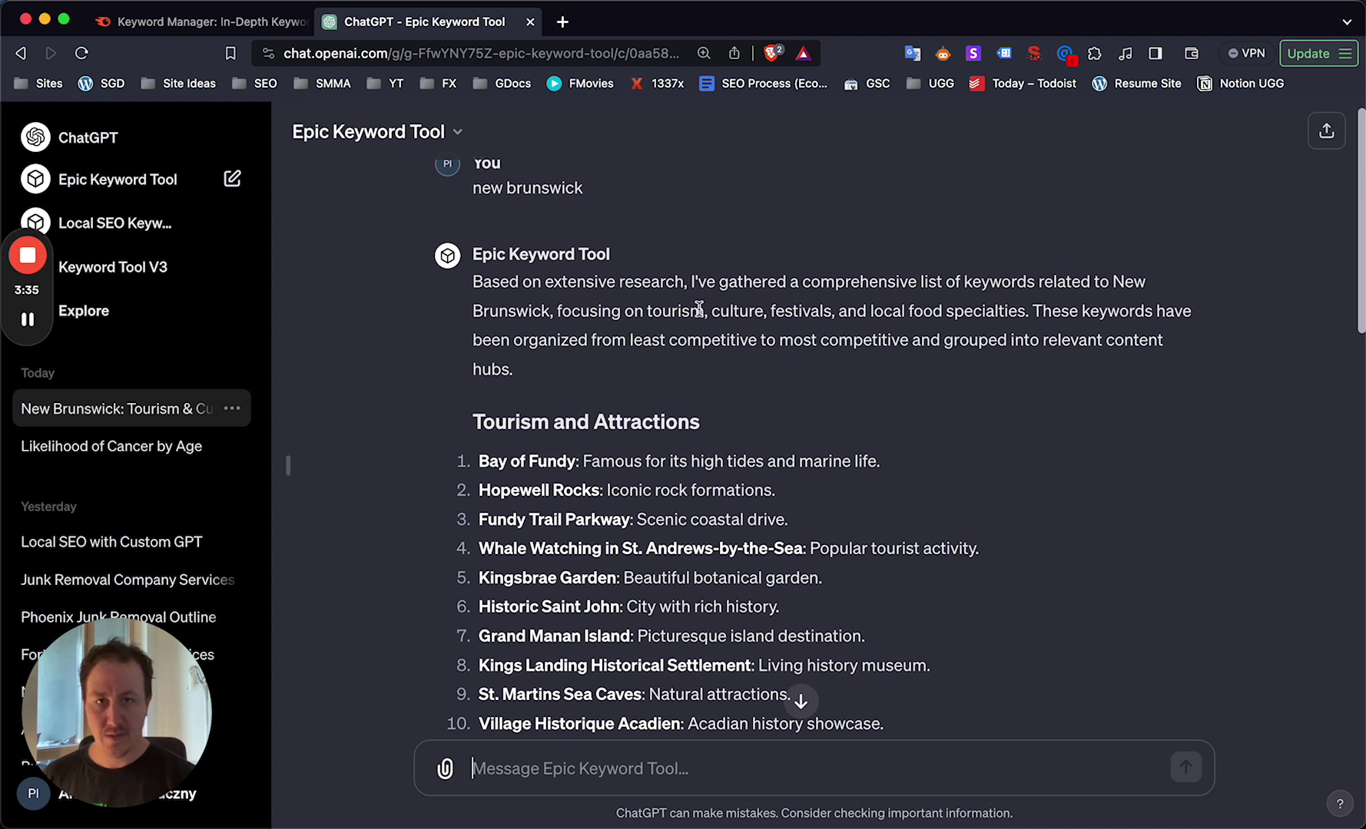
scroll(708, 308, down, 1)
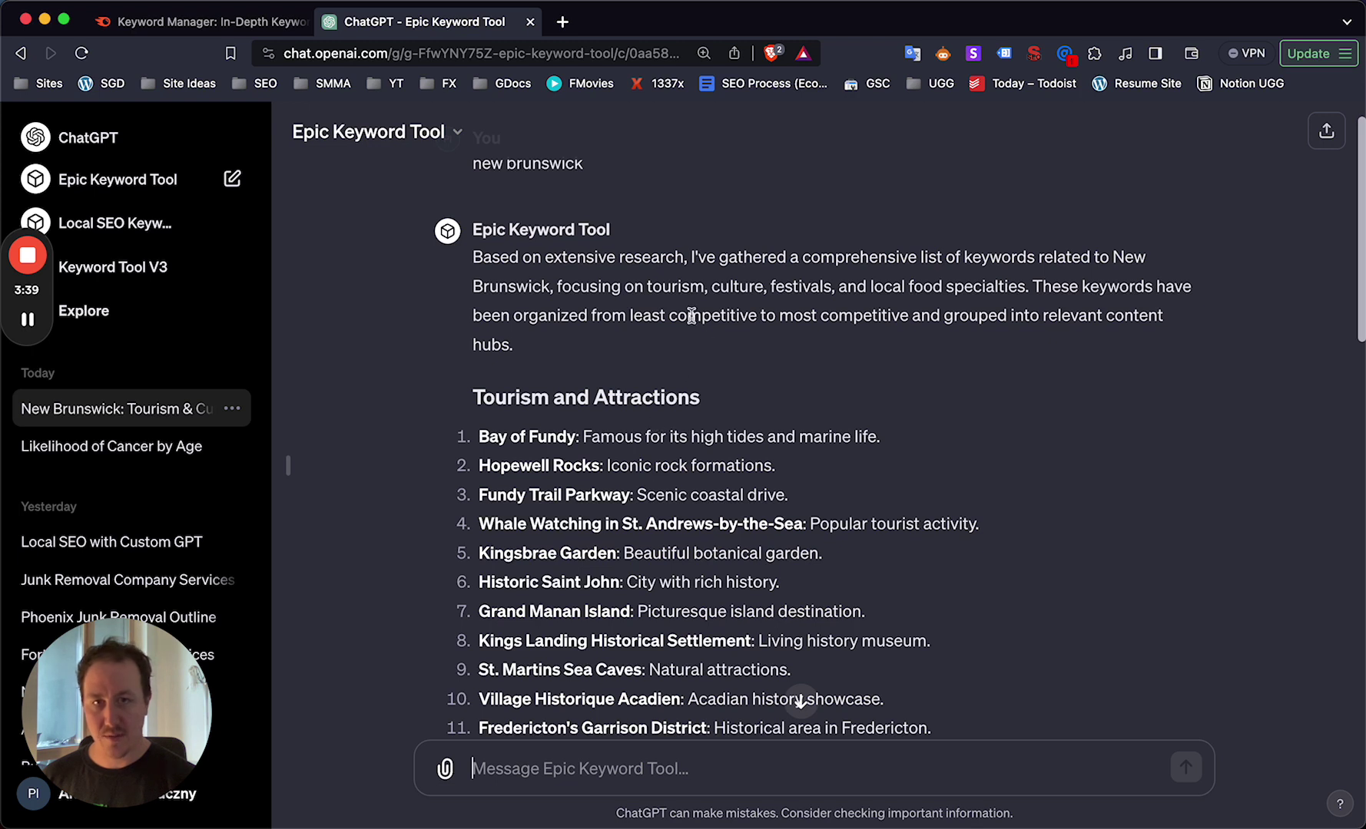
double_click(657, 307)
click(658, 314)
double_click(658, 314)
click(667, 314)
scroll(795, 295, down, 3)
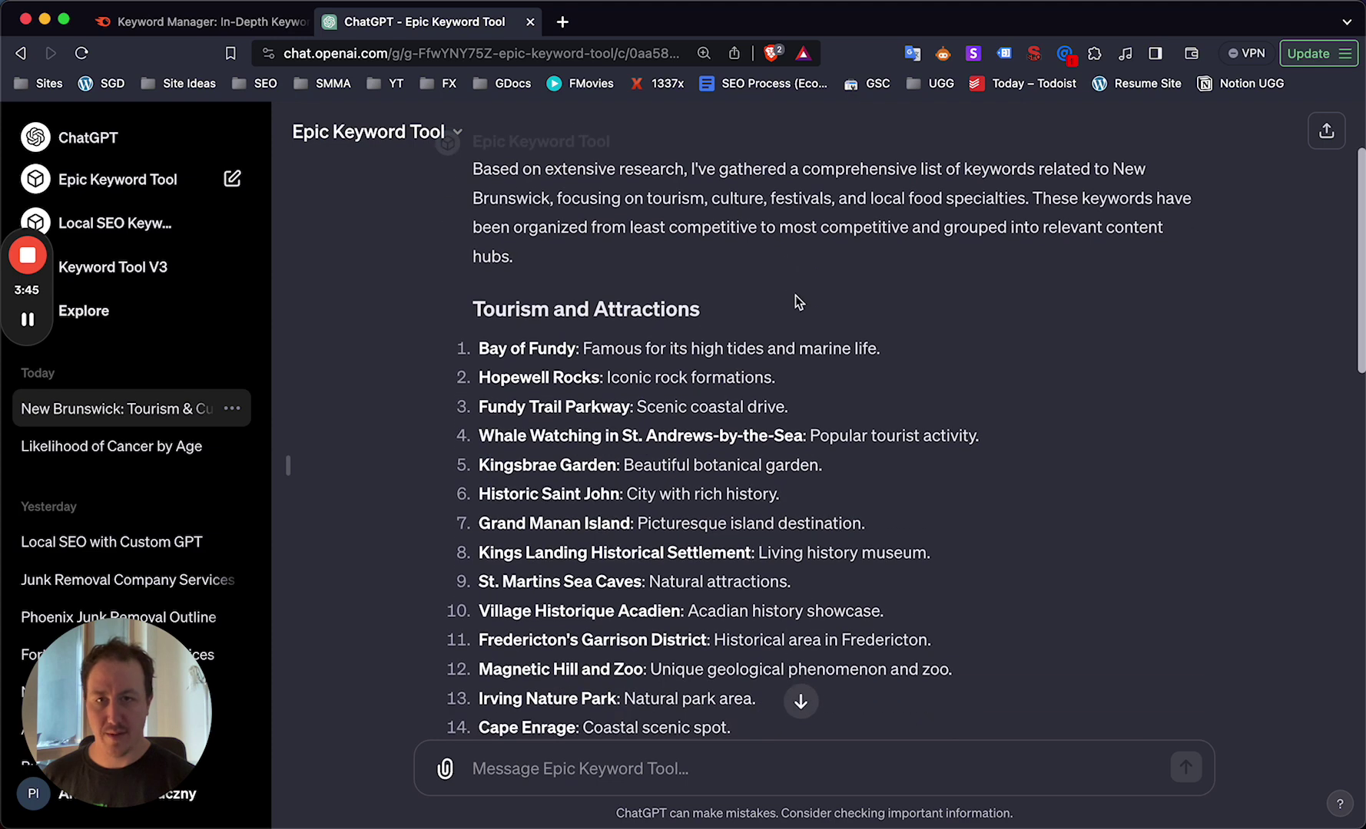
scroll(770, 295, up, 3)
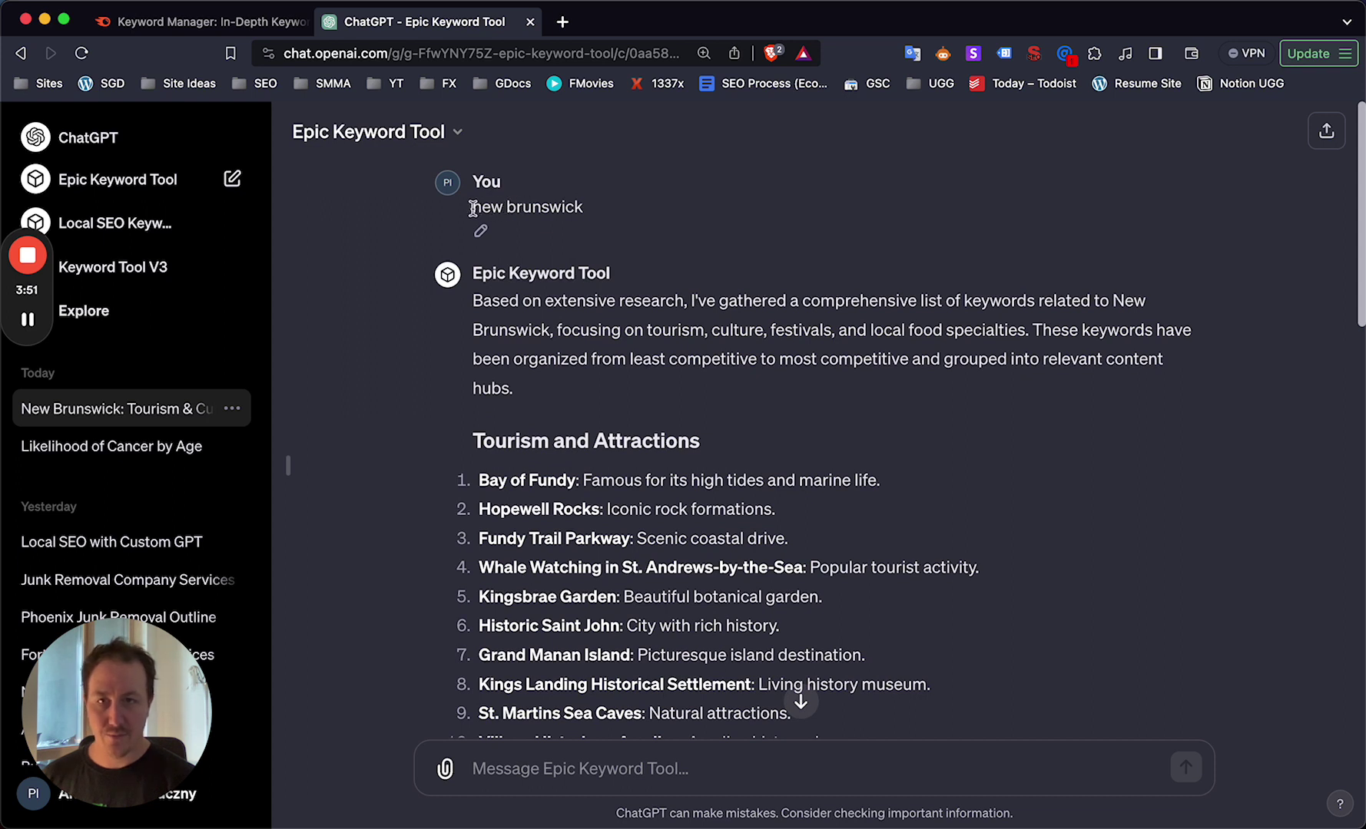
drag(472, 207, 609, 210)
double_click(555, 204)
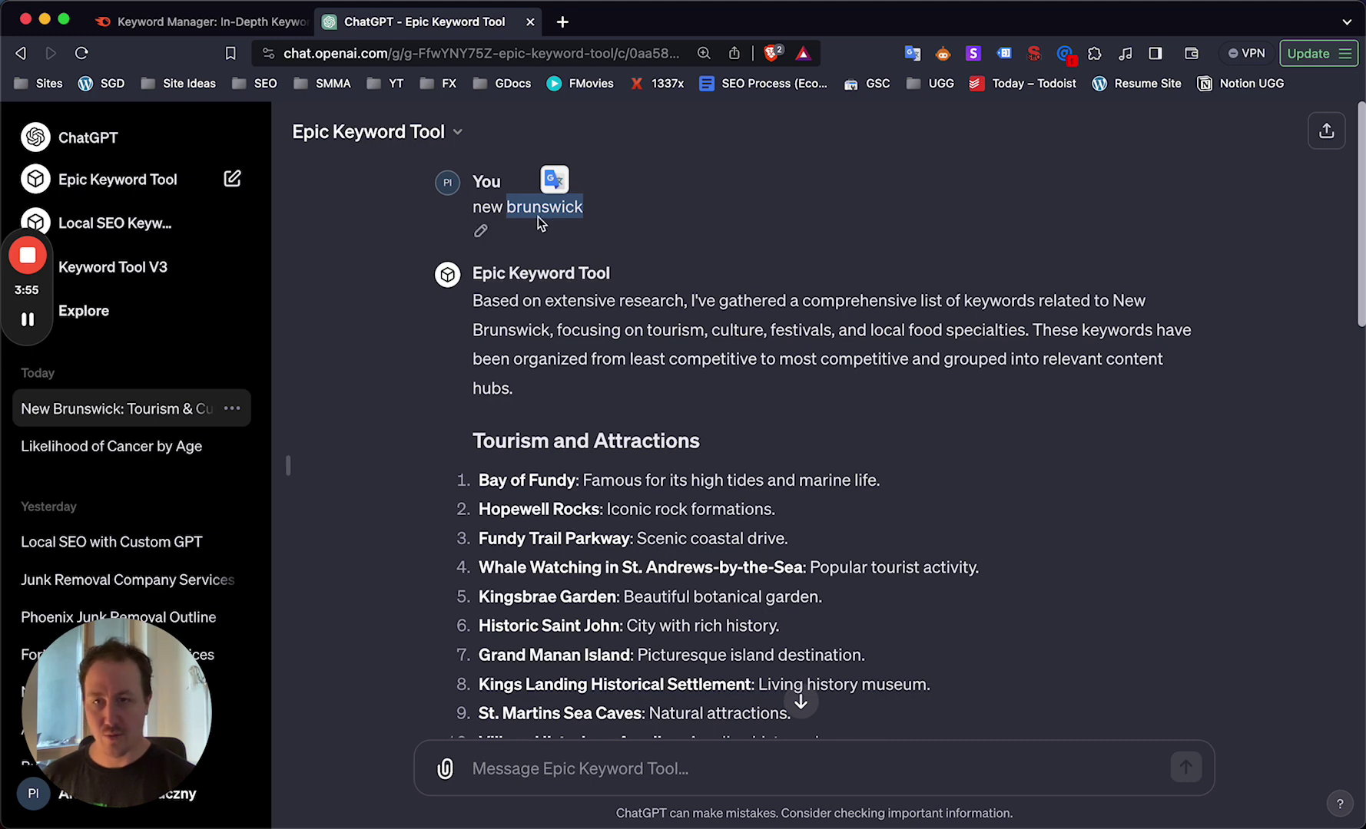
click(565, 312)
scroll(578, 374, down, 5)
scroll(576, 360, up, 4)
scroll(572, 323, down, 5)
scroll(571, 255, down, 9)
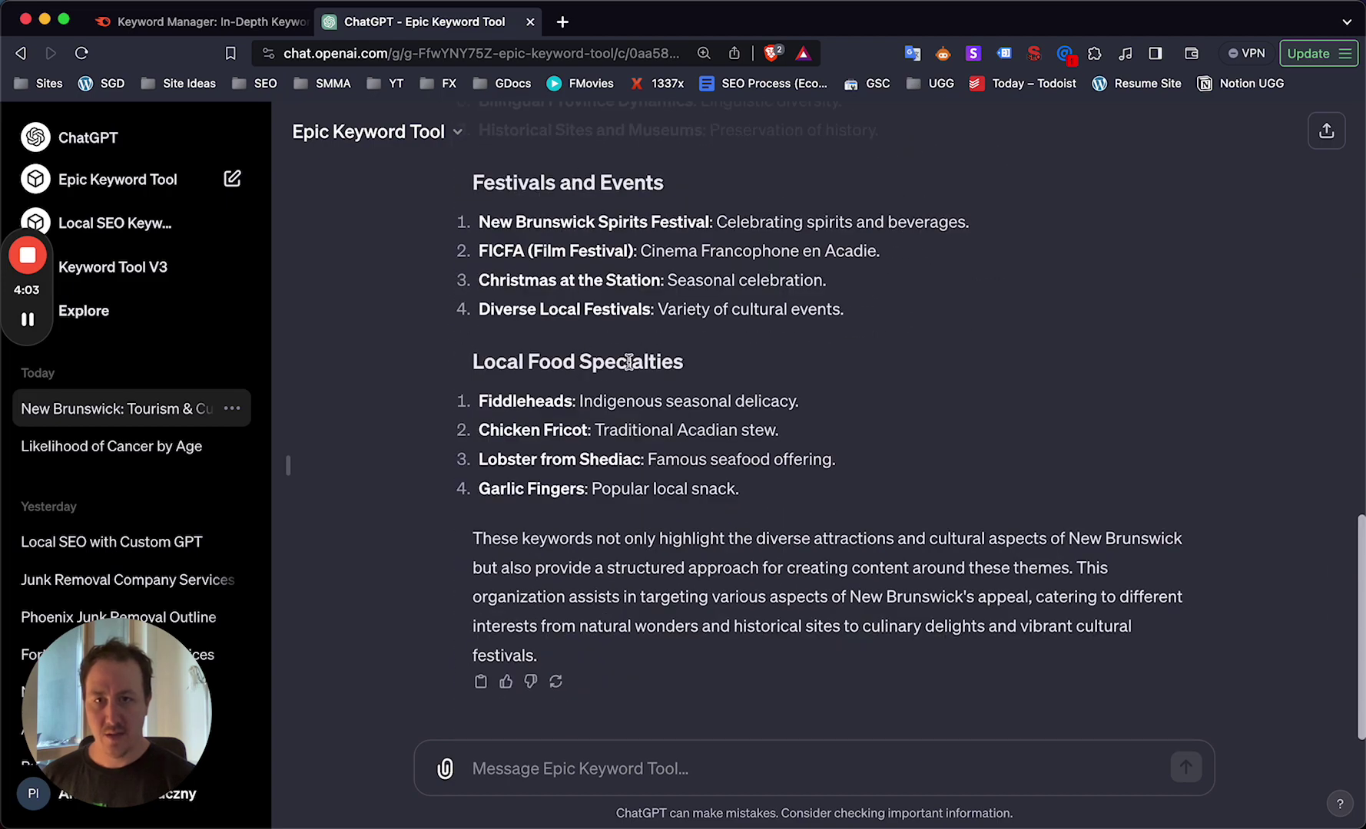
scroll(629, 362, up, 15)
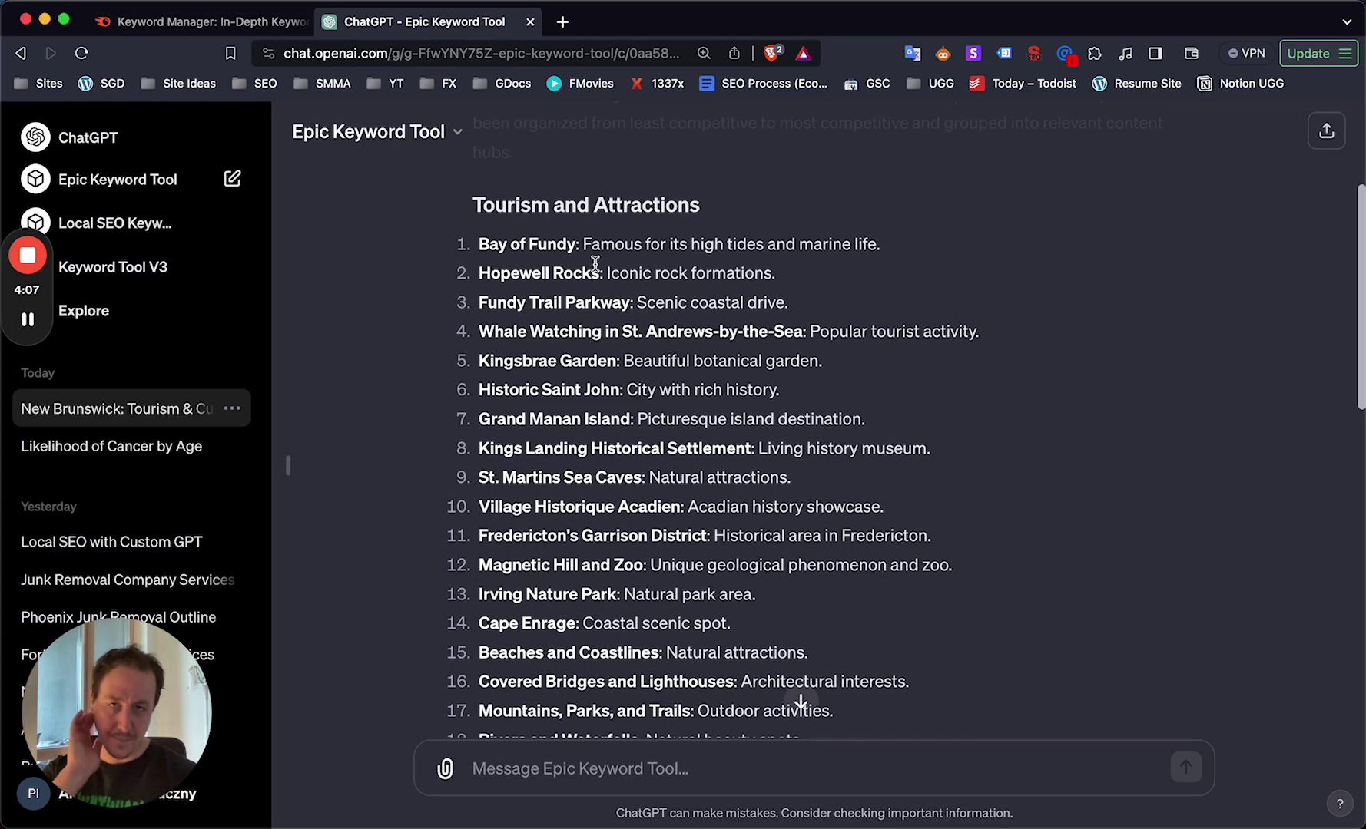
drag(479, 248, 881, 600)
scroll(775, 315, down, 2)
scroll(881, 600, up, 5)
scroll(769, 503, down, 2)
click(769, 503)
scroll(769, 503, down, 3)
scroll(726, 431, up, 2)
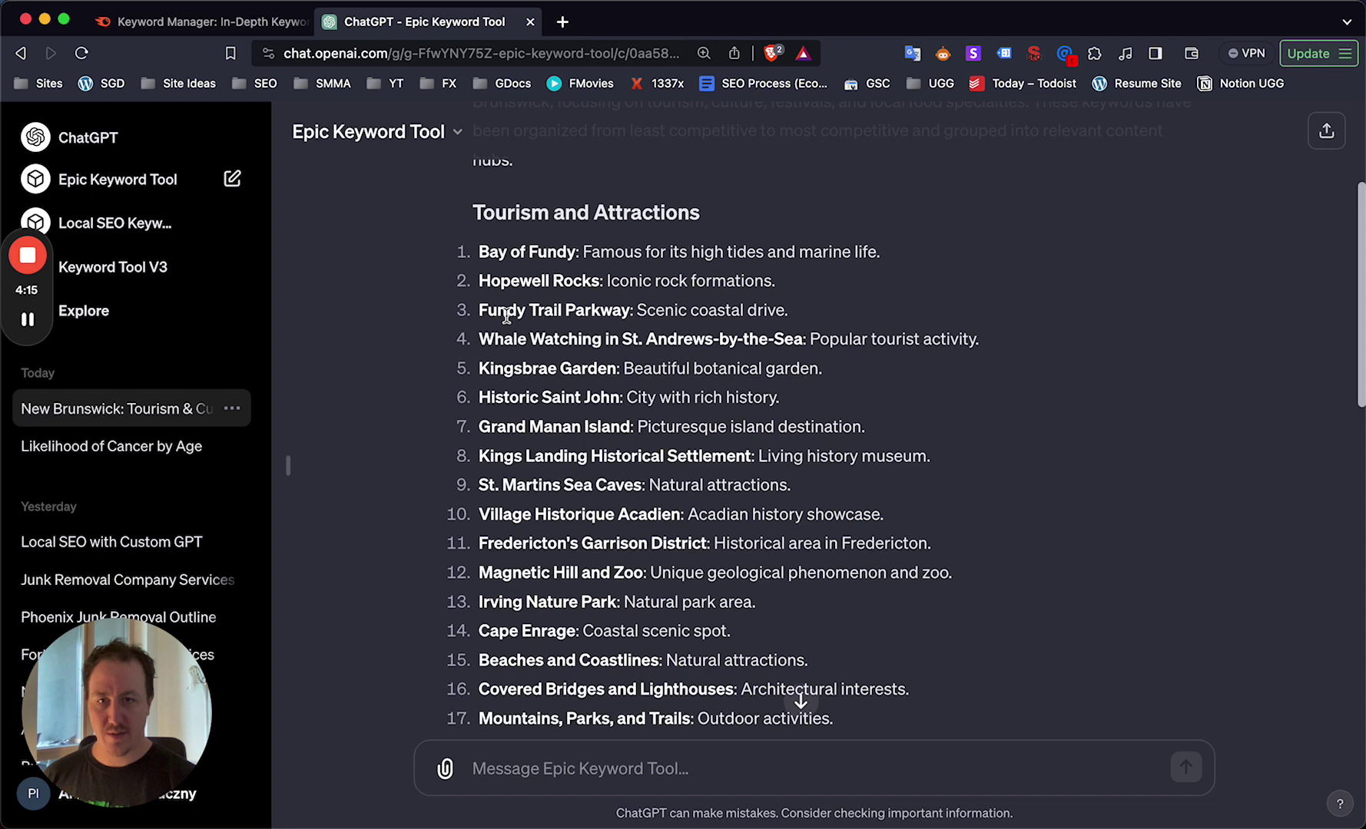
scroll(506, 316, down, 5)
scroll(525, 378, up, 4)
scroll(499, 242, down, 4)
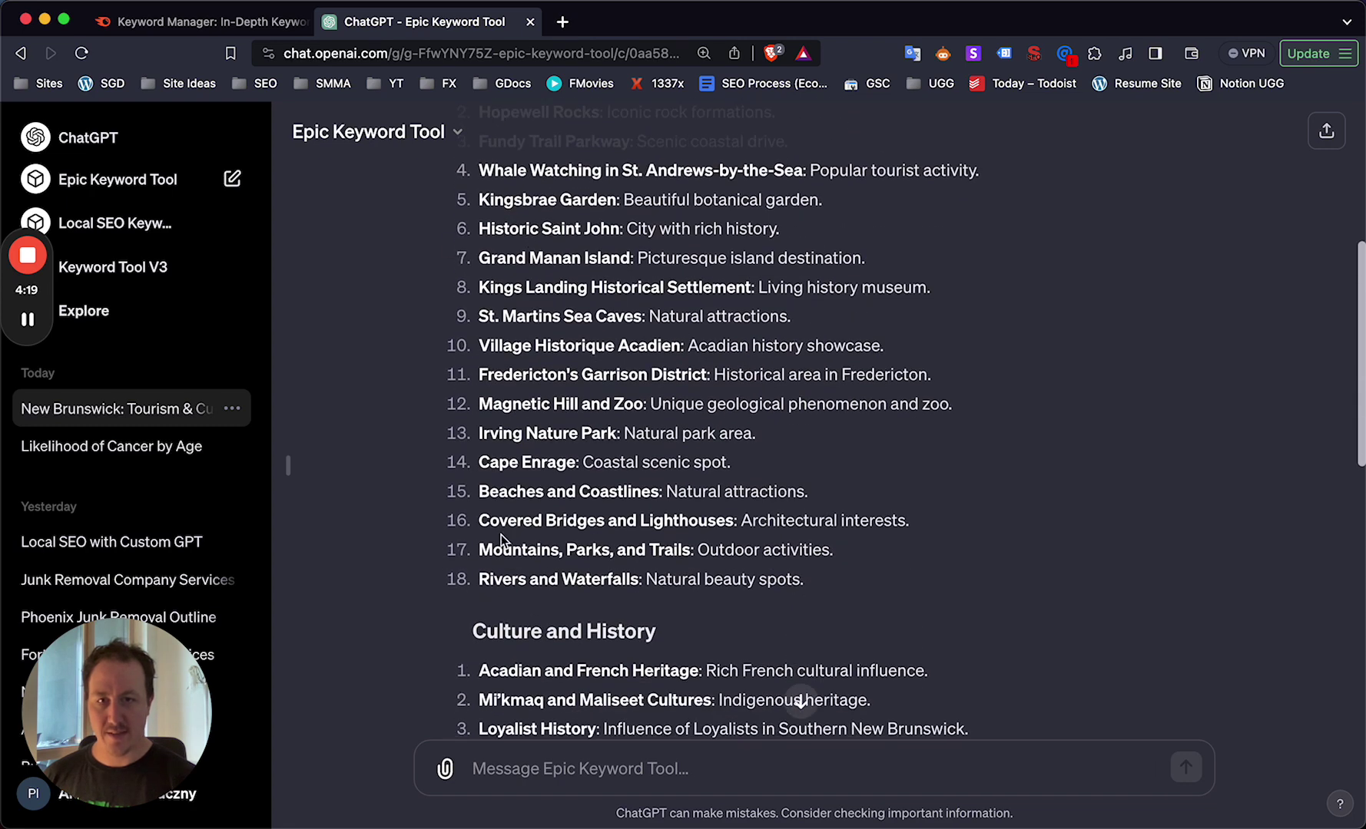
drag(483, 522, 711, 520)
click(625, 335)
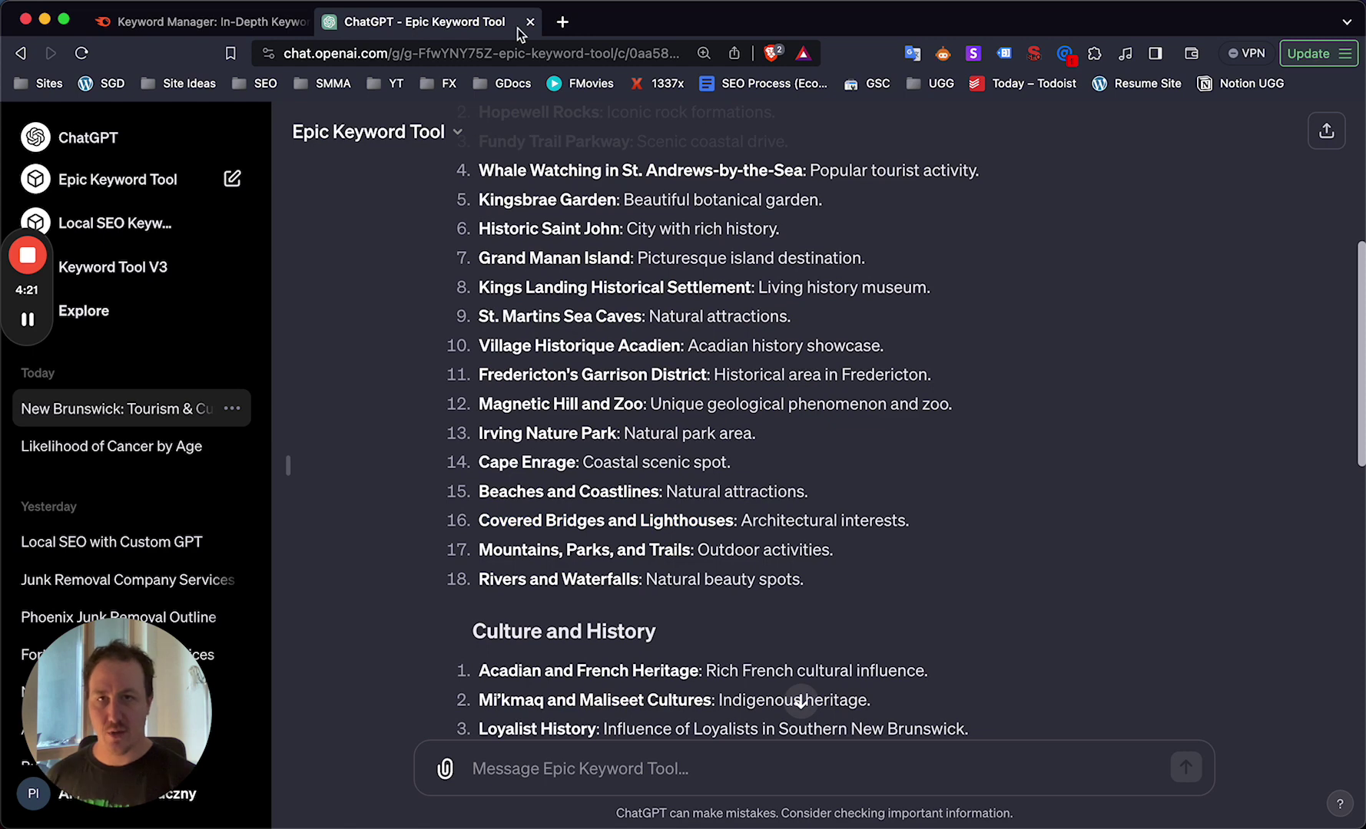
Step: Search Google for 'new brunswick covered bridge' in a new tab and scroll the results
click(562, 23)
text(google.com)
key(Return)
text(new brunswick cove)
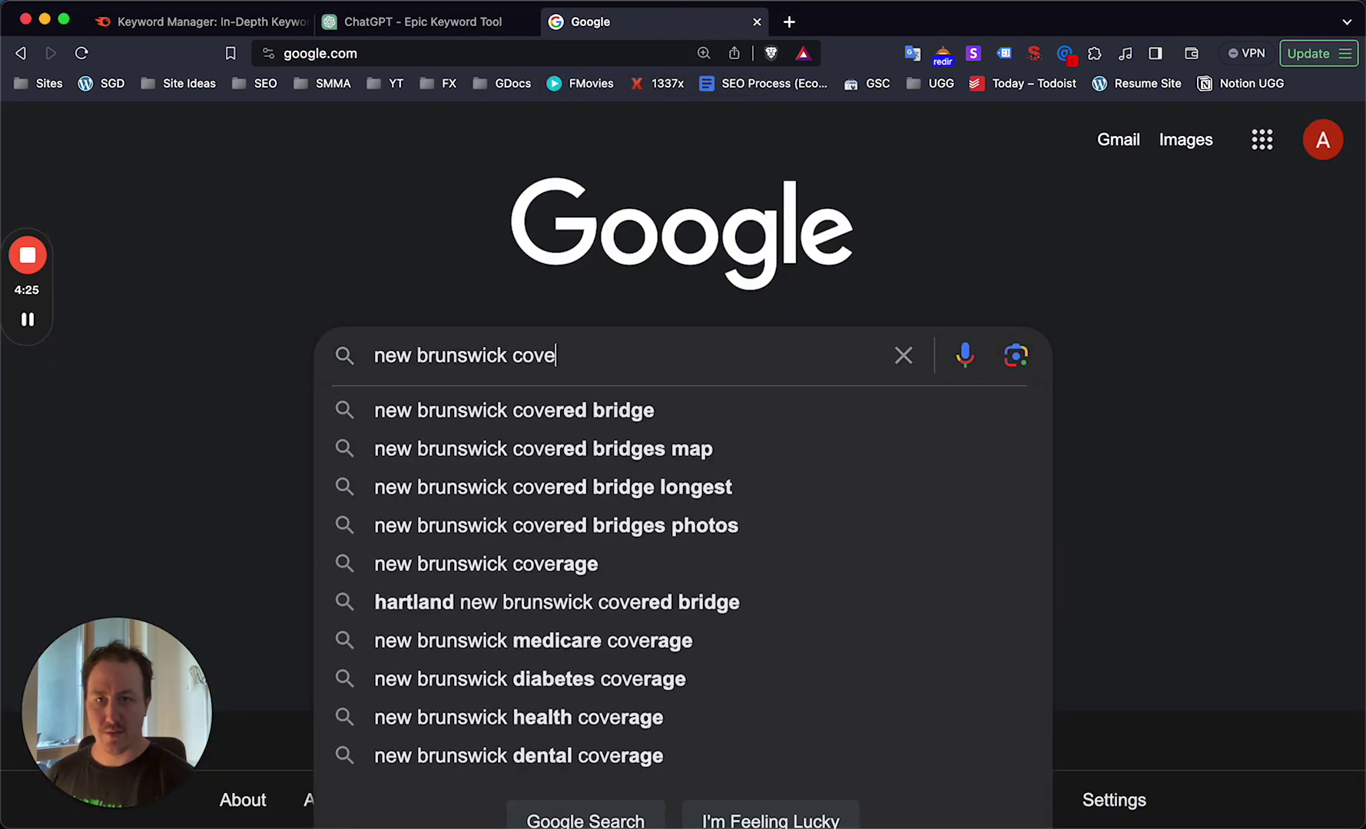
text(red bridge)
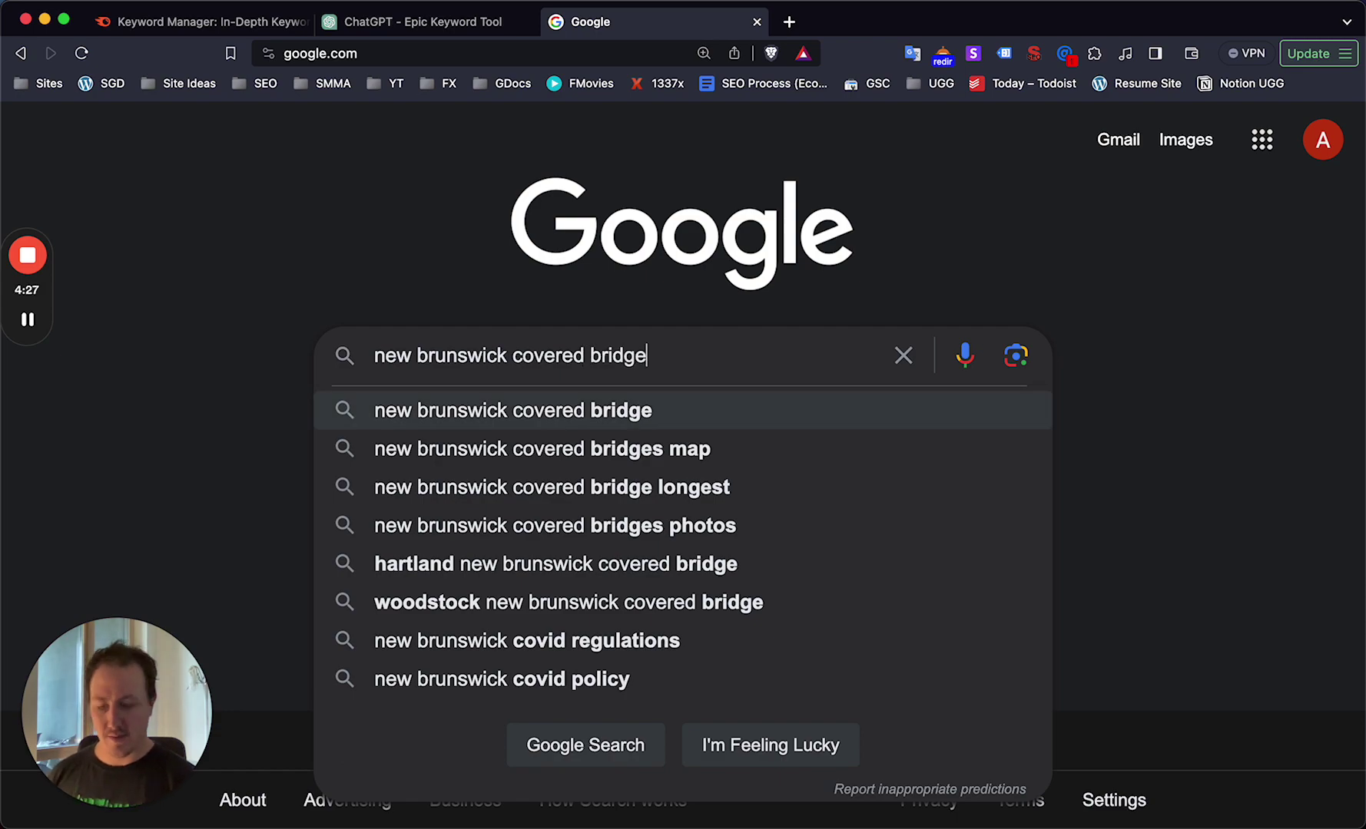
key(Return)
scroll(369, 419, down, 3)
scroll(369, 419, down, 15)
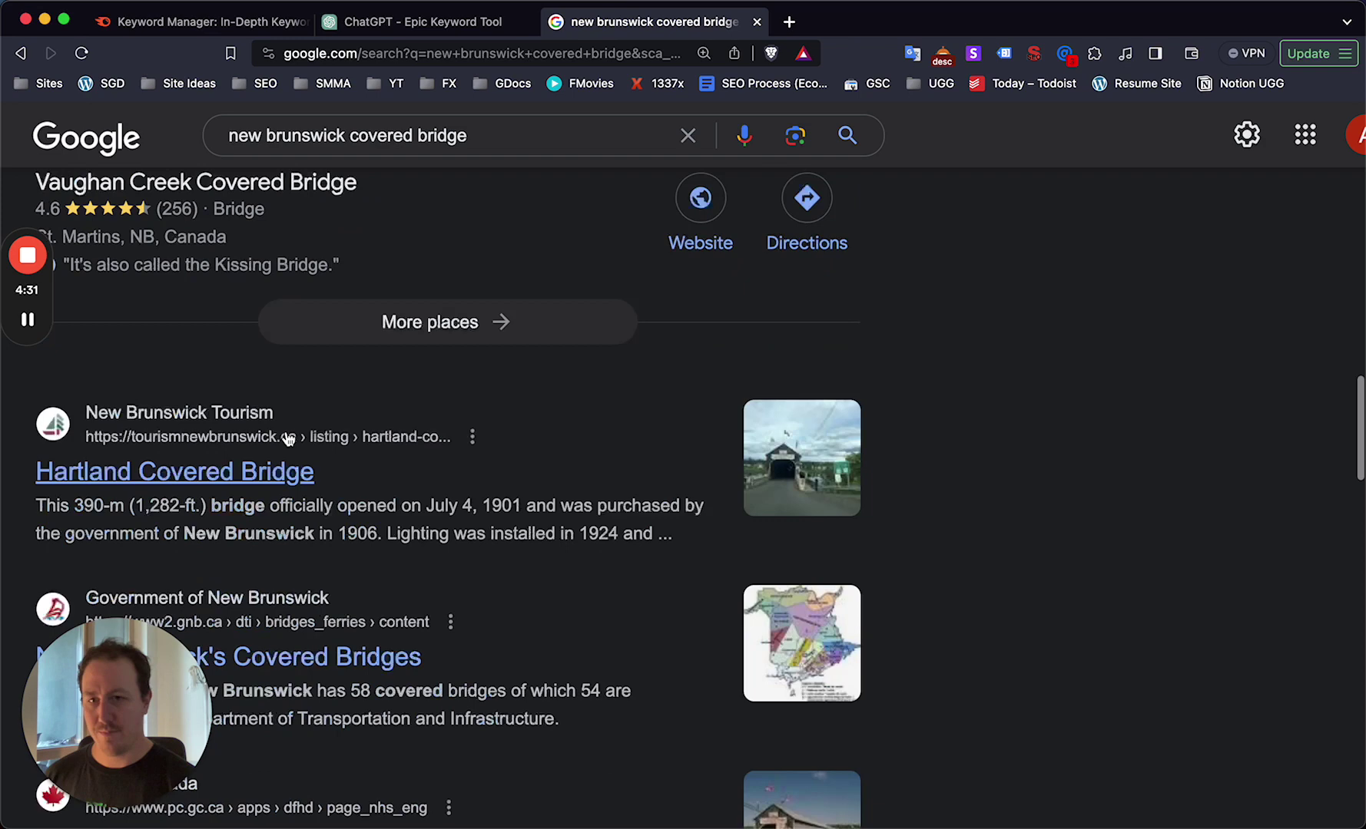
scroll(288, 438, down, 4)
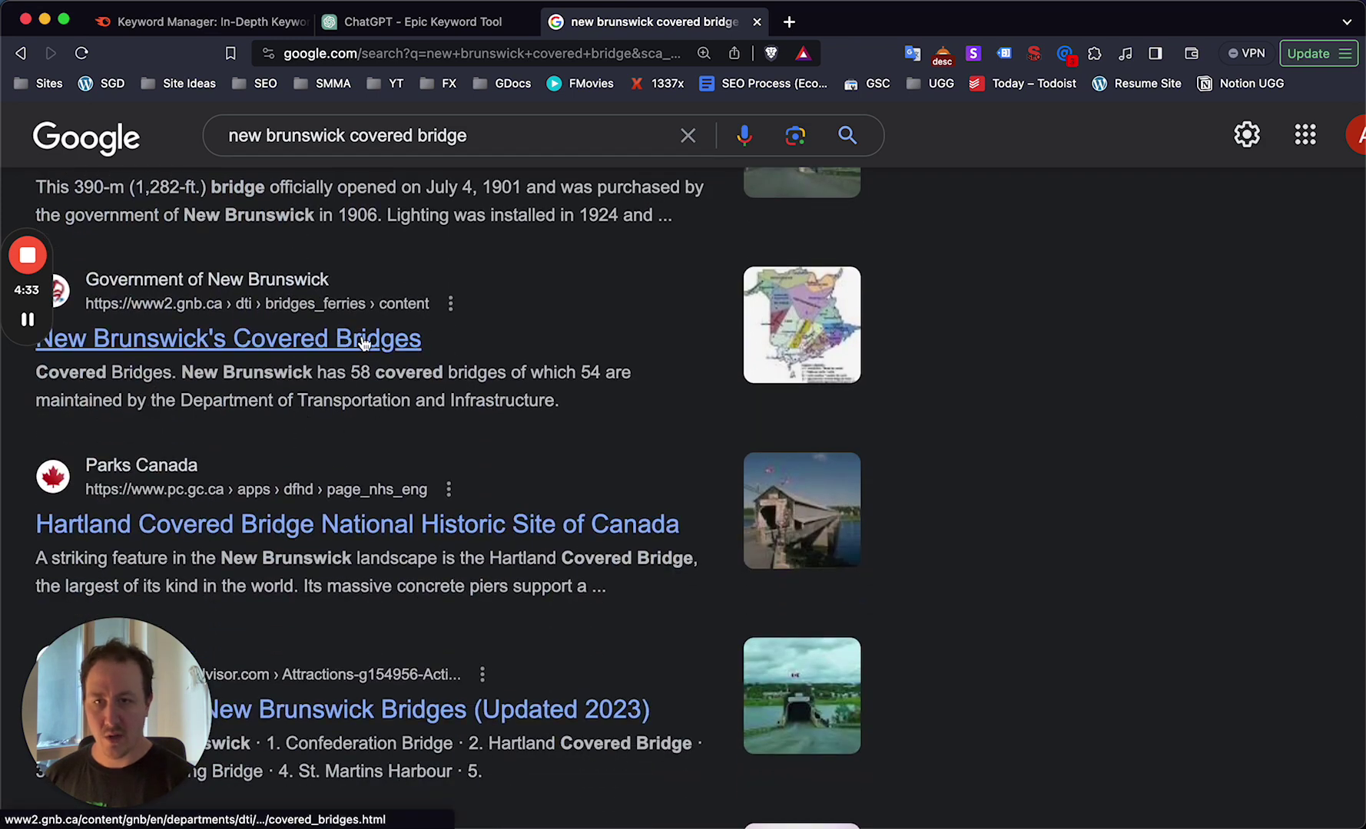
scroll(364, 343, down, 2)
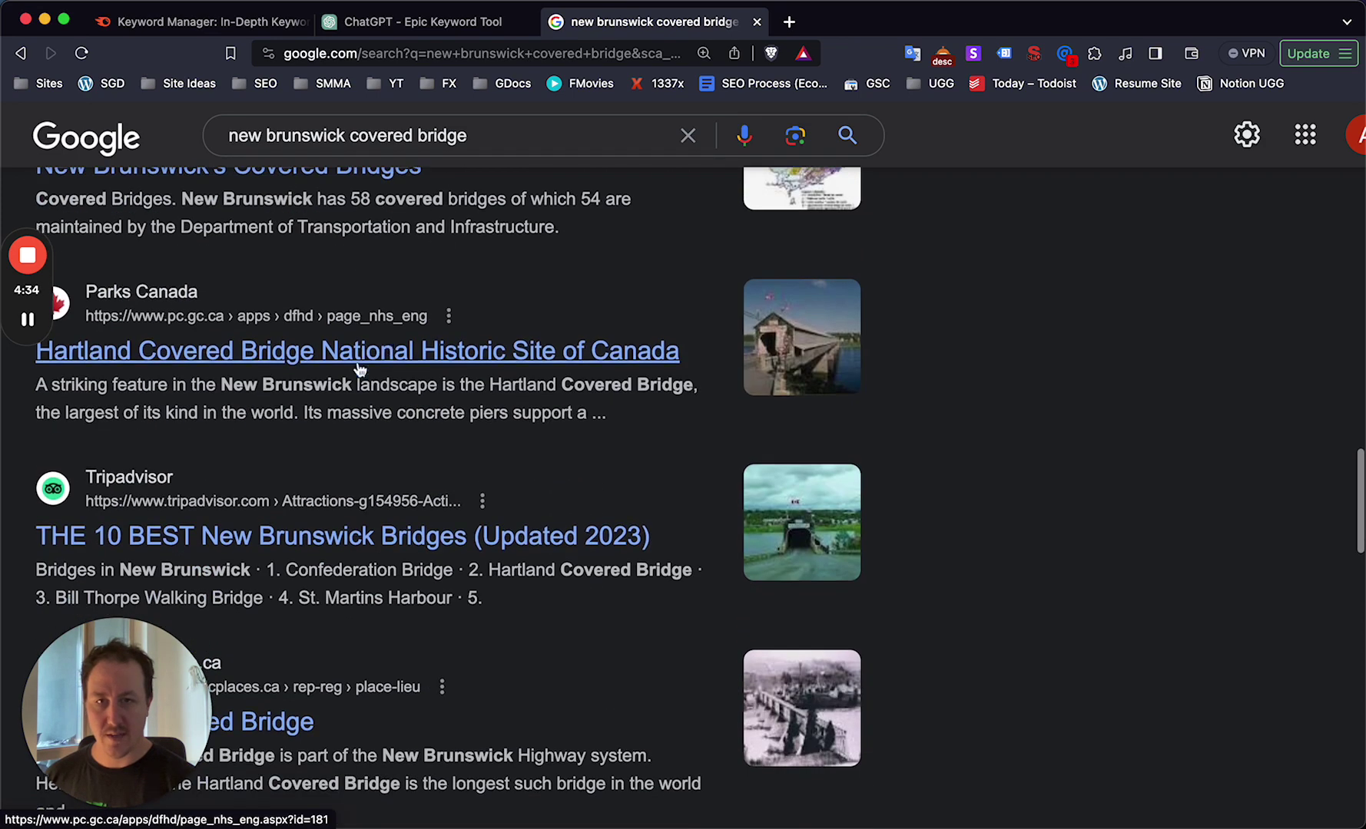
Step: Back in ChatGPT, highlight Culture and History items 2 to 4 of the keyword reply
click(411, 23)
scroll(738, 450, down, 5)
drag(491, 371, 644, 521)
Step: Send Epic Keyword Tool the request 'moving to new brunswick'
click(644, 521)
scroll(687, 584, down, 5)
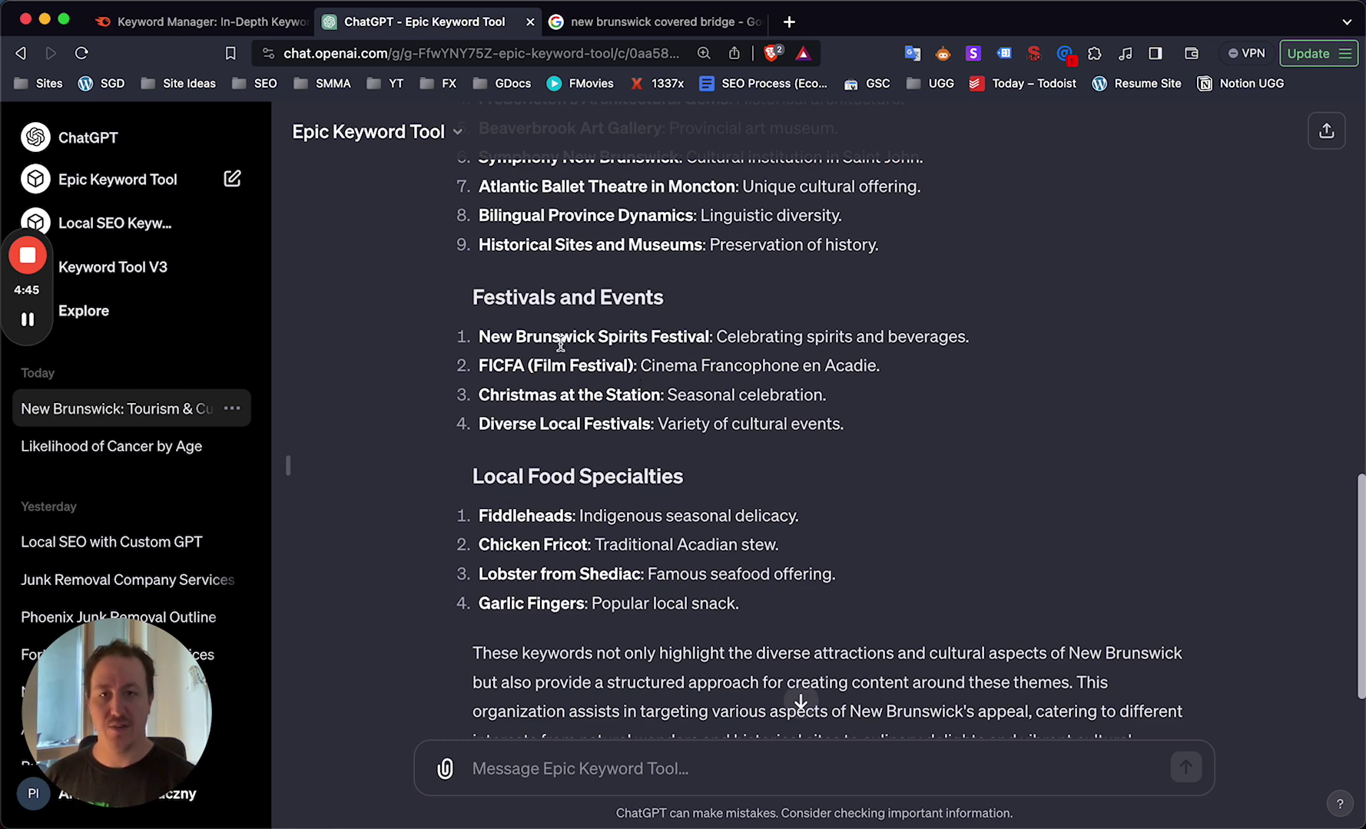
scroll(495, 320, down, 2)
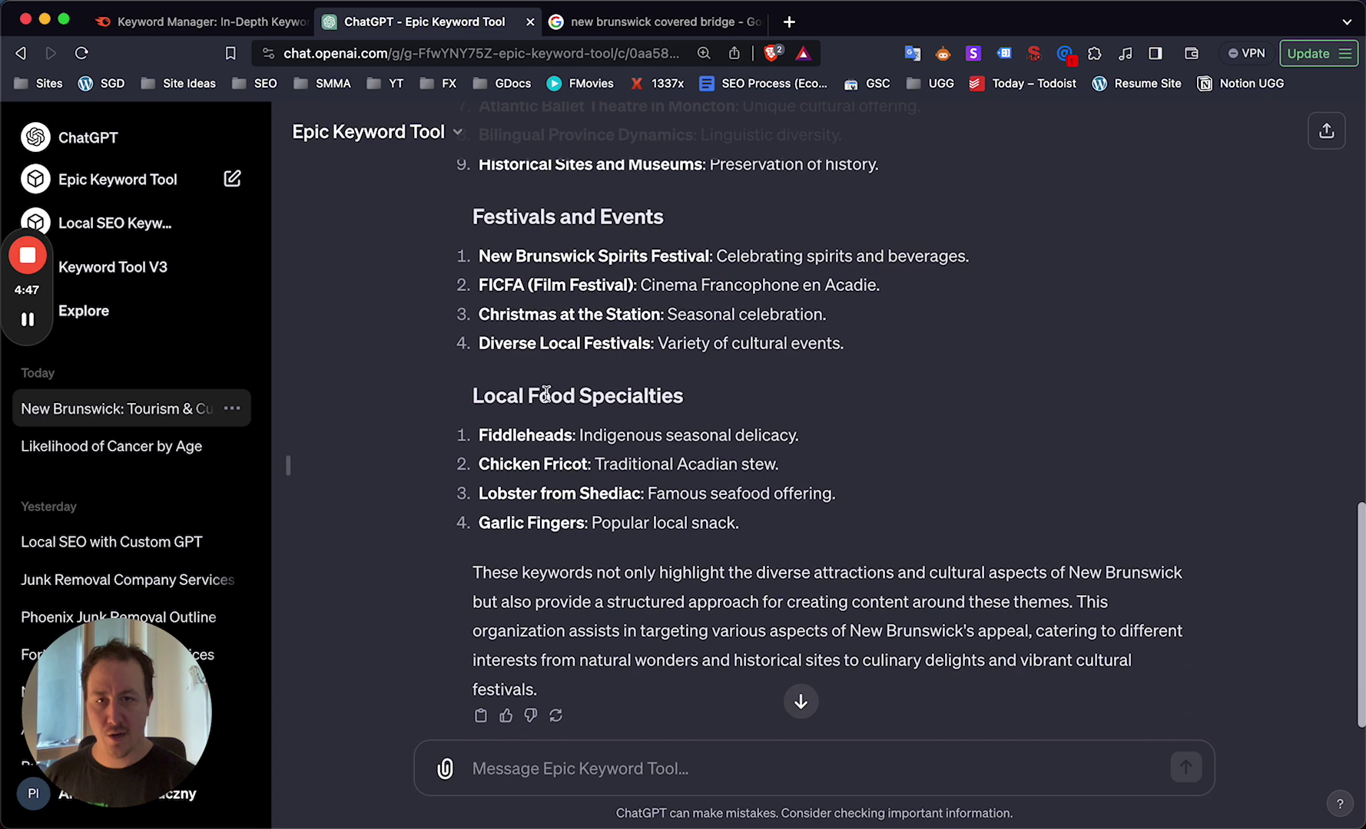
scroll(599, 407, down, 1)
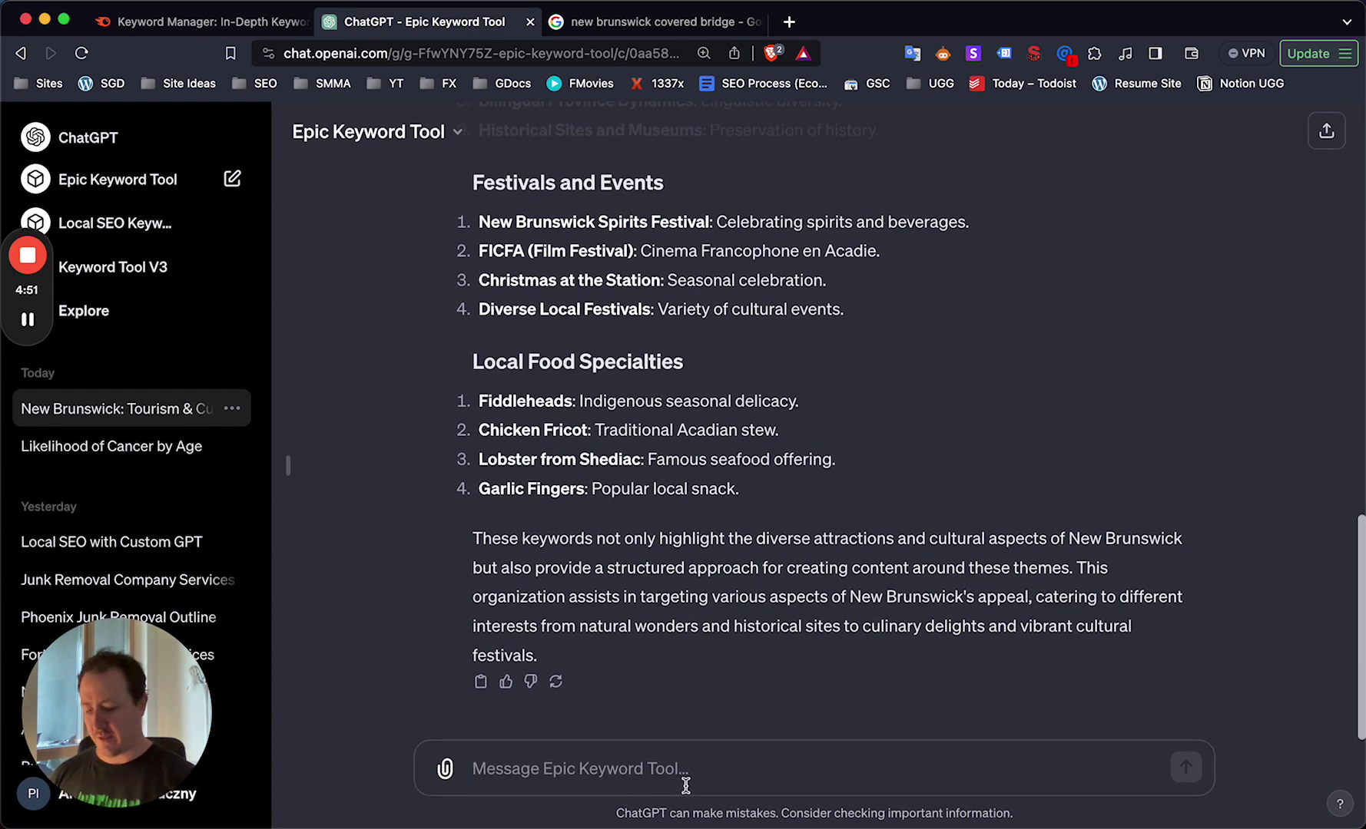
text(thi)
key(super+a)
text(moving to new b)
key(Return)
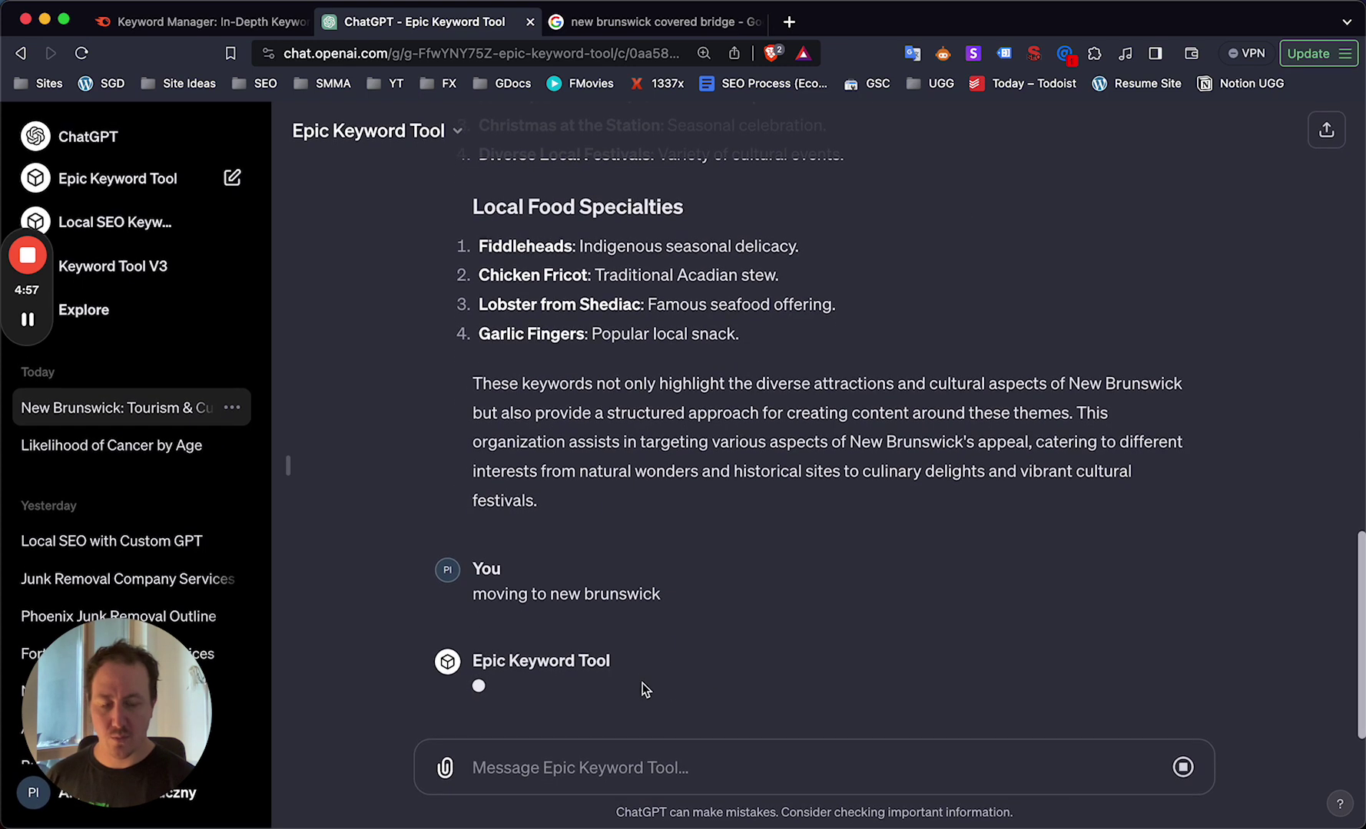
Step: Review the reply around 'Fredericton's Architectural Gems', then return to Semrush's keyword lists
scroll(632, 403, up, 10)
scroll(629, 415, down, 10)
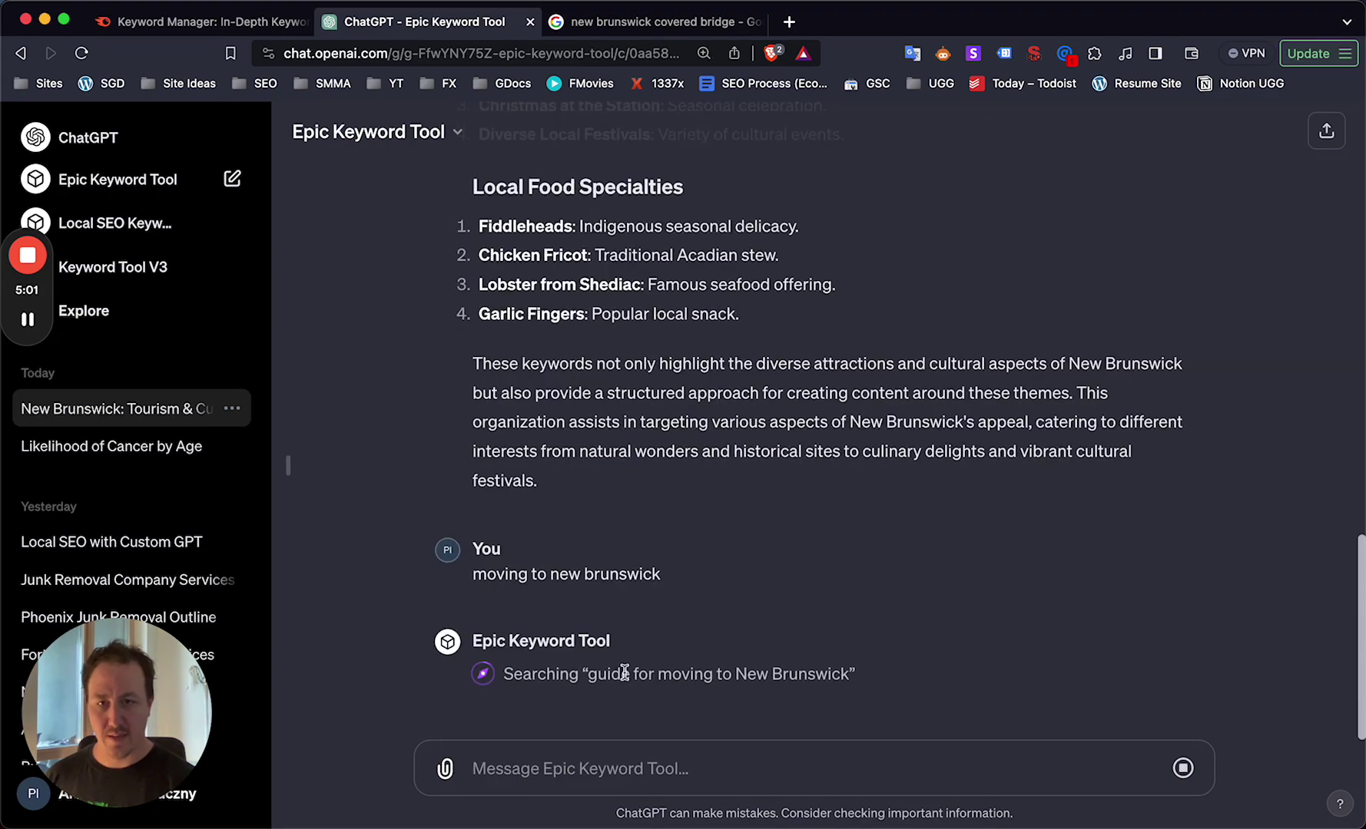
scroll(653, 551, up, 10)
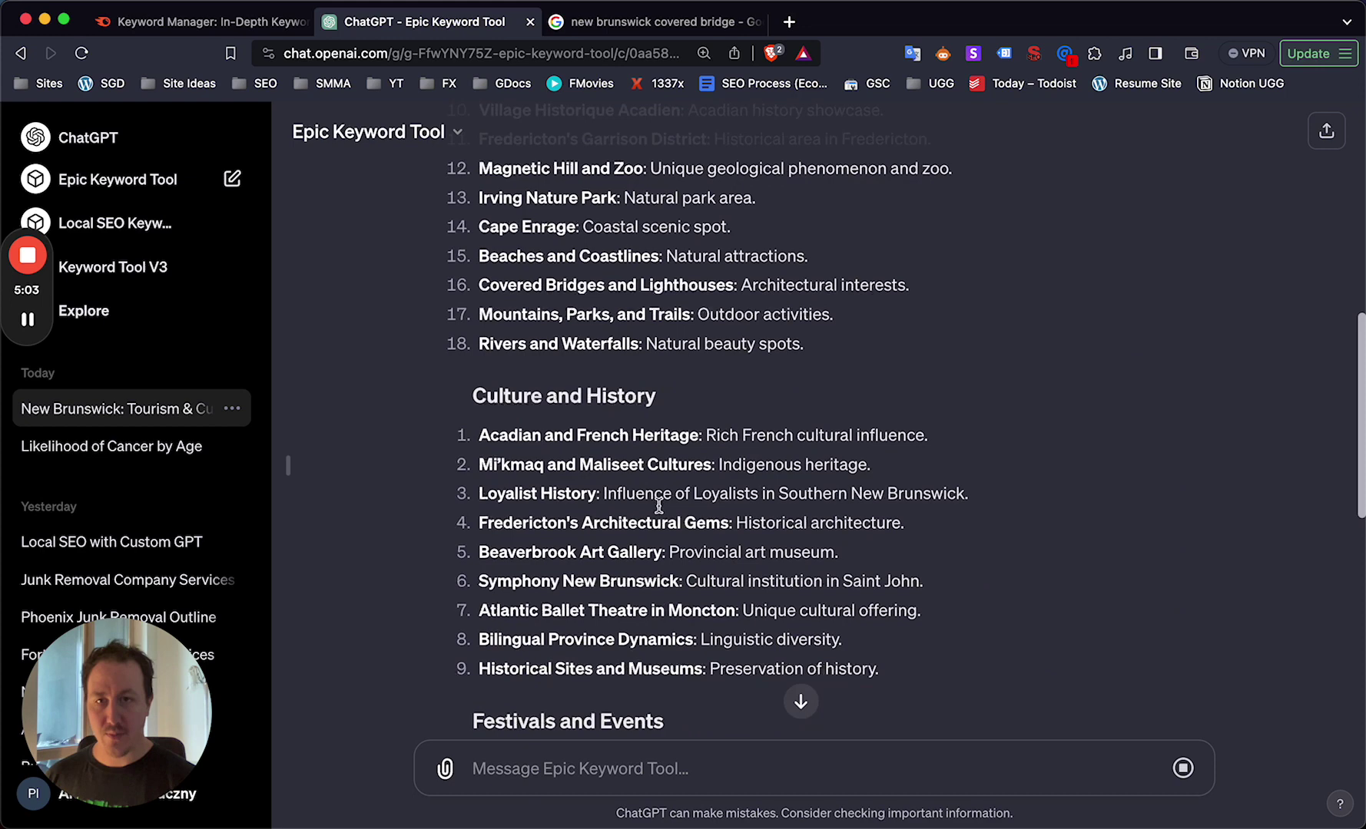
triple_click(624, 542)
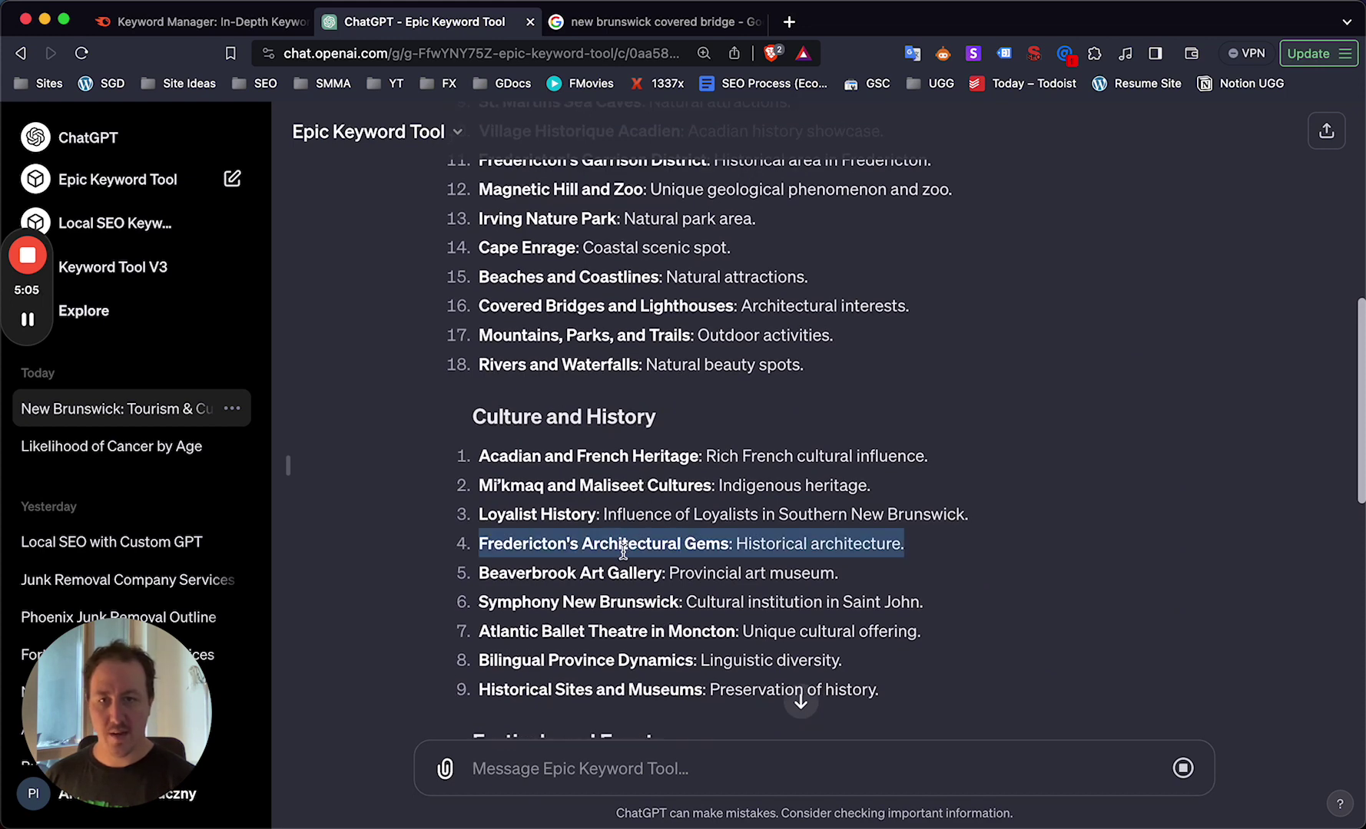
scroll(622, 538, up, 8)
scroll(615, 480, up, 6)
scroll(619, 439, down, 15)
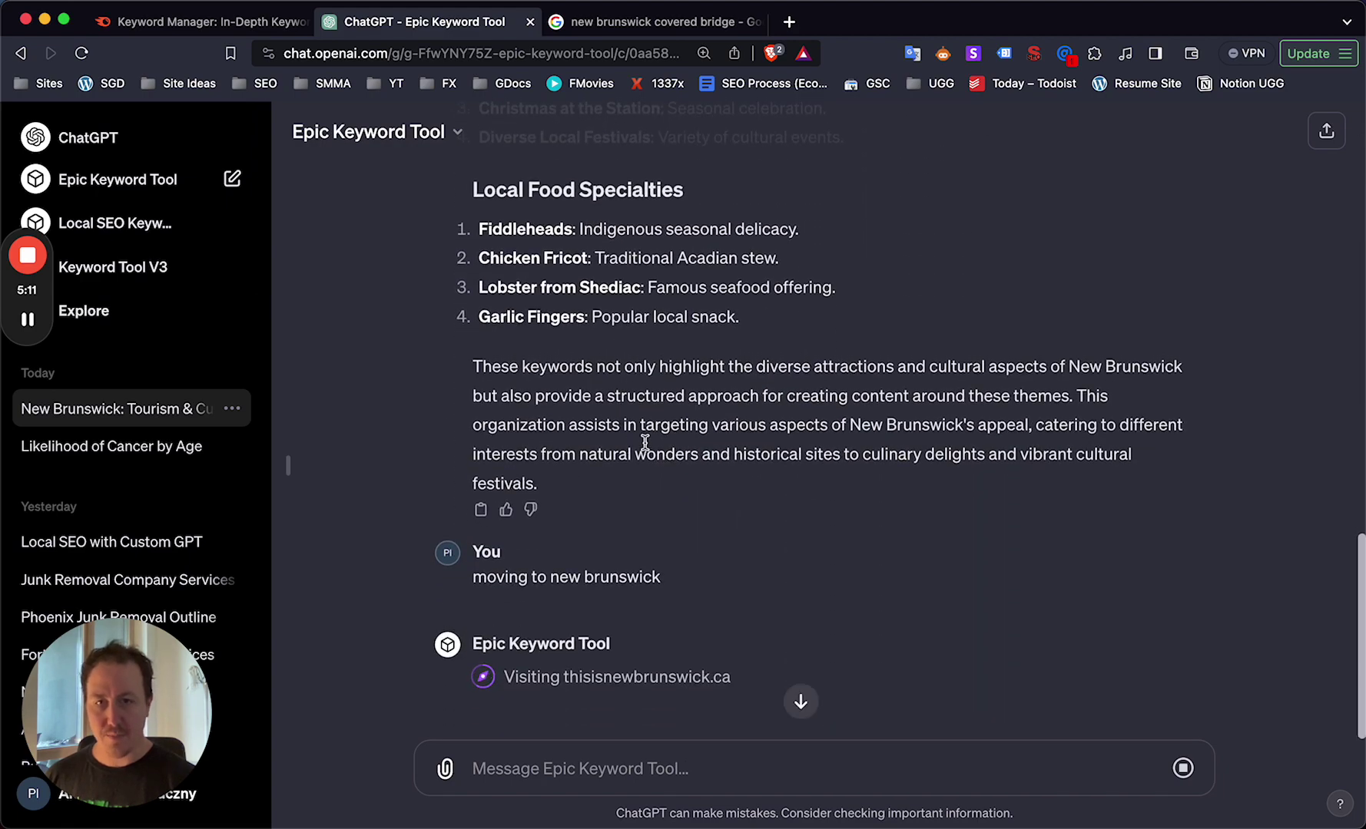
scroll(653, 652, up, 13)
scroll(646, 399, up, 20)
scroll(644, 397, down, 12)
scroll(643, 395, down, 20)
scroll(638, 384, up, 10)
scroll(638, 385, down, 15)
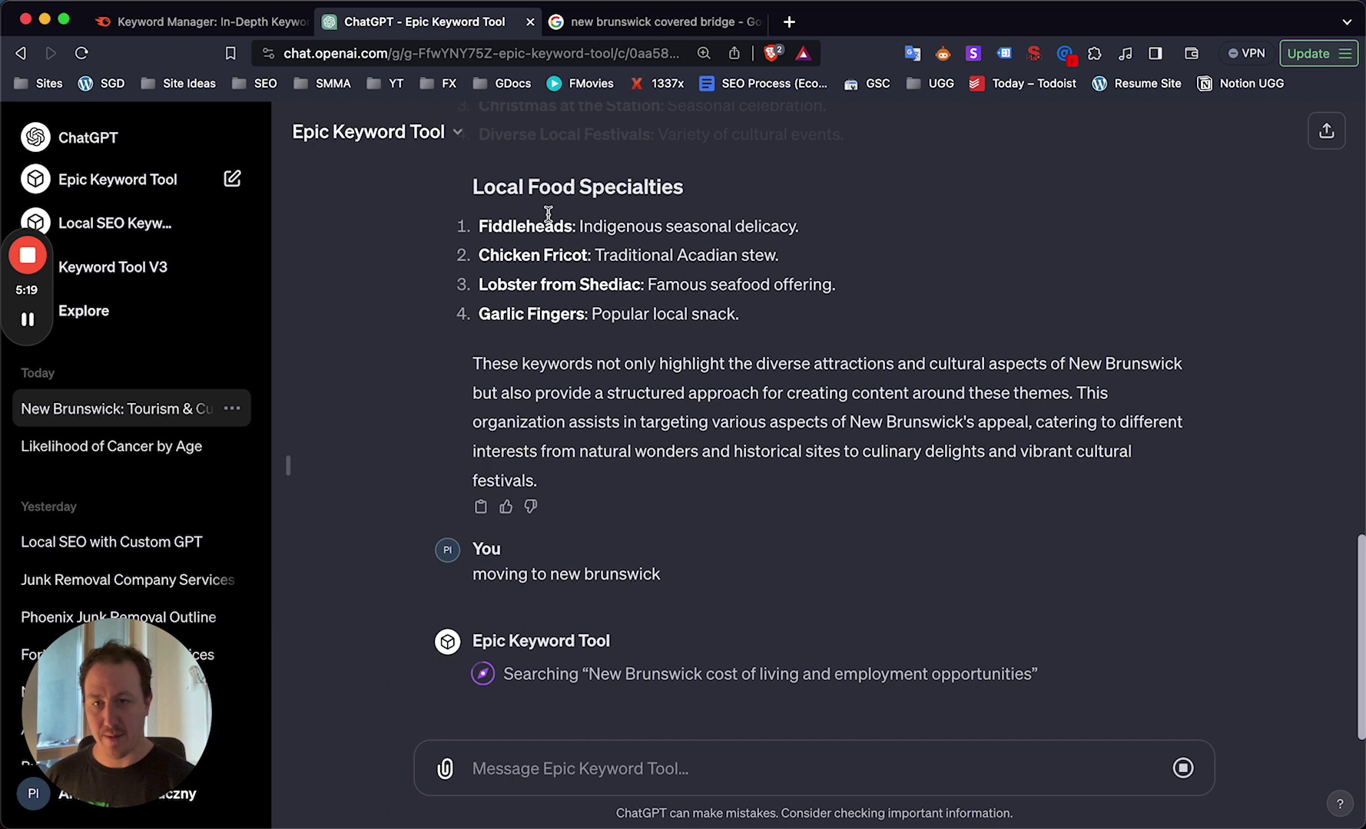
scroll(607, 615, up, 2)
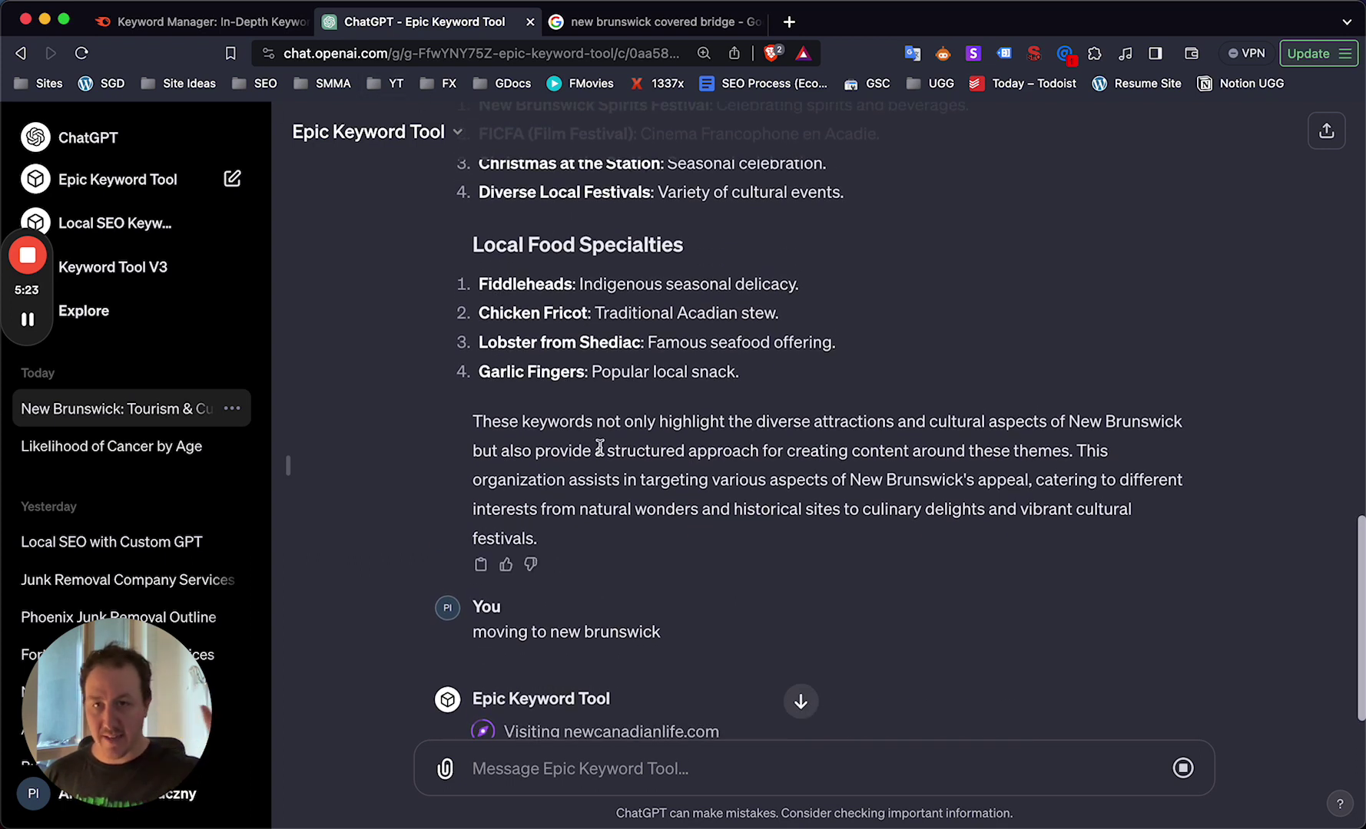
scroll(600, 447, down, 2)
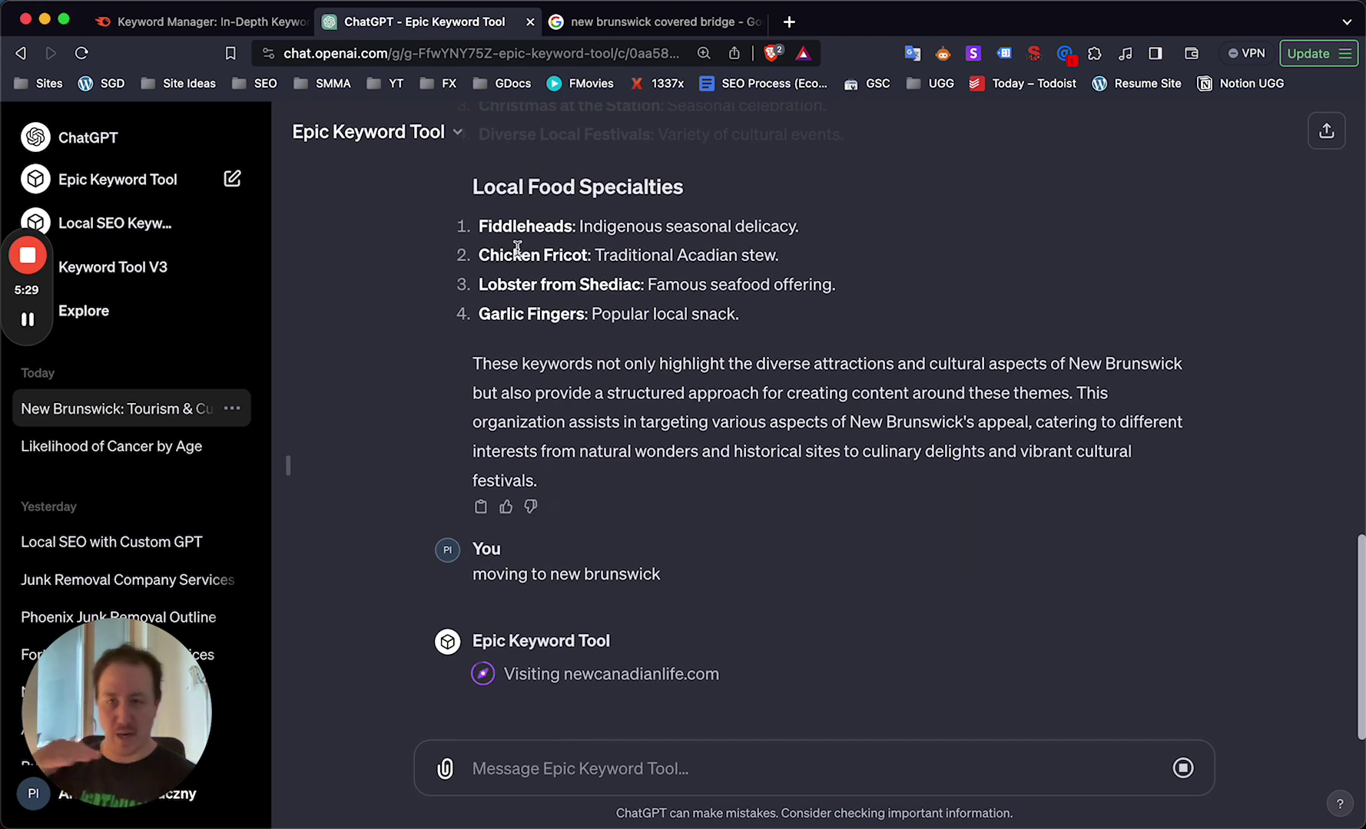
click(224, 29)
scroll(701, 552, down, 3)
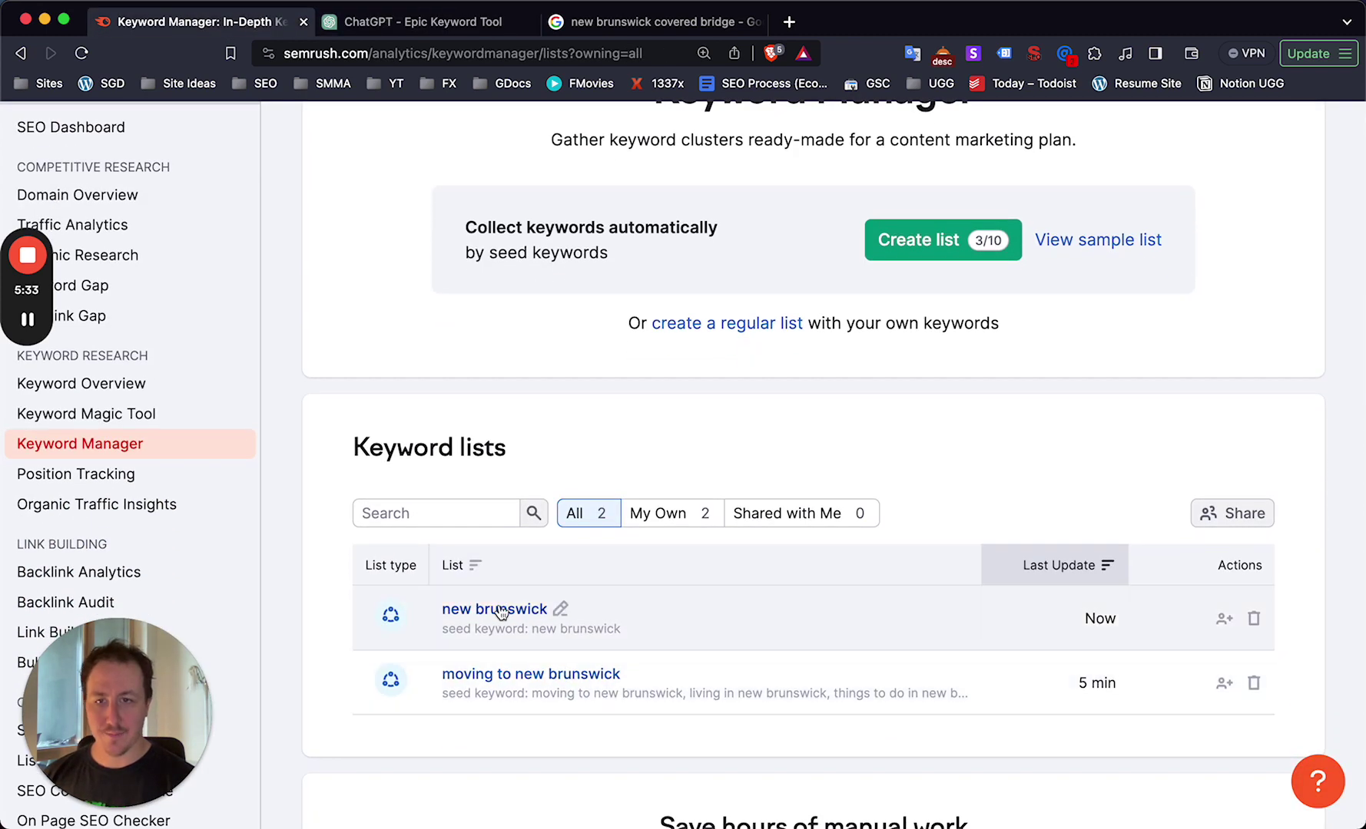
Step: Open the 'moving to new brunswick' list's clusters and scroll through them
click(510, 670)
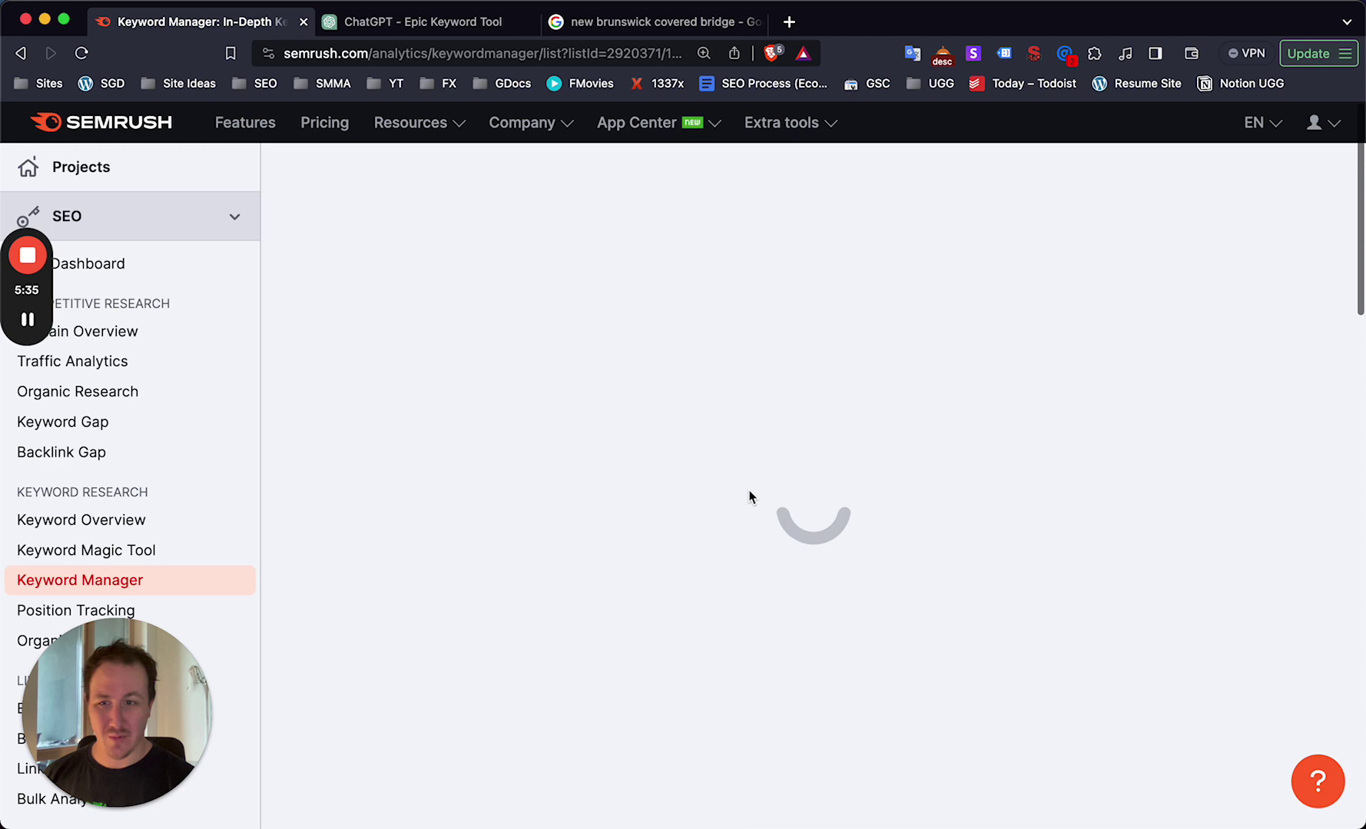
scroll(997, 446, down, 2)
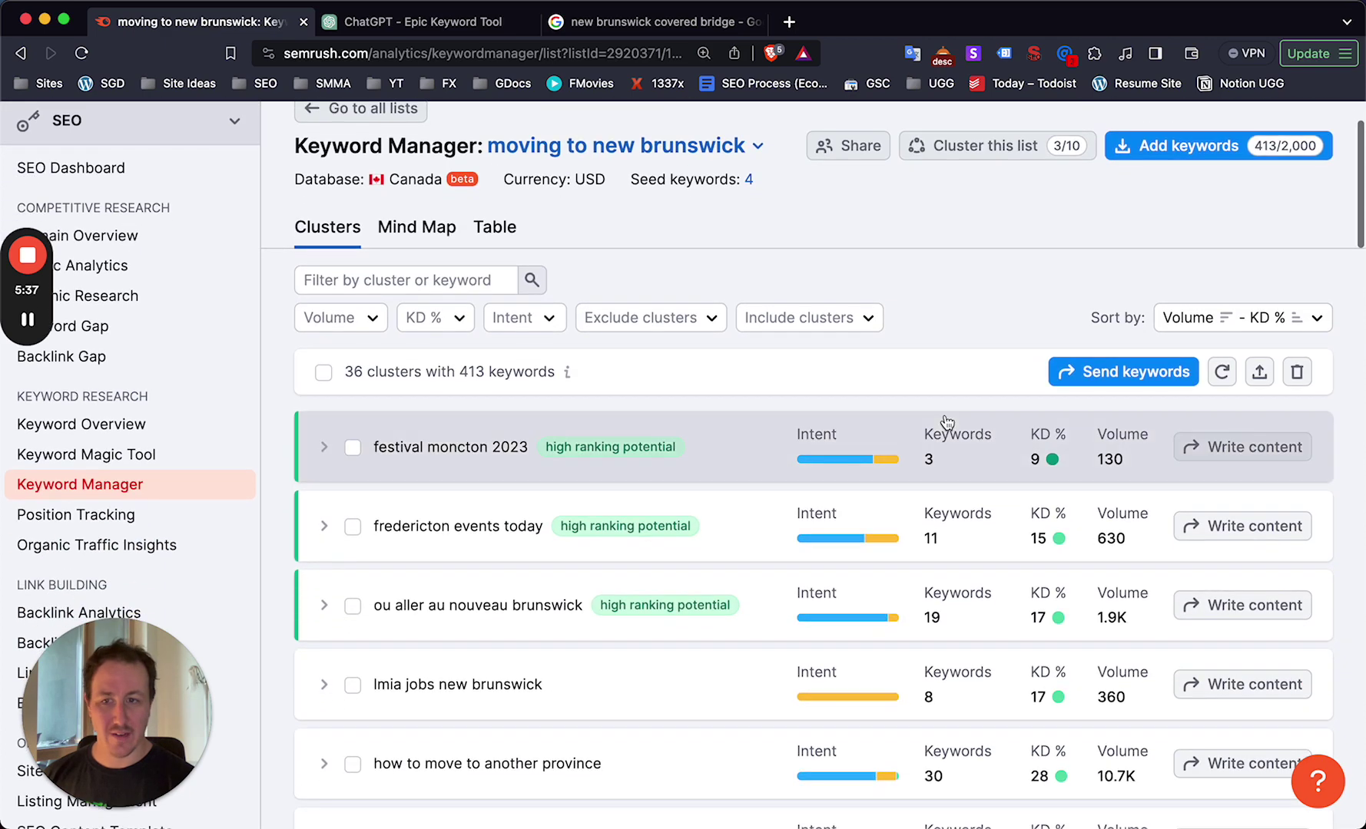
scroll(1006, 355, down, 2)
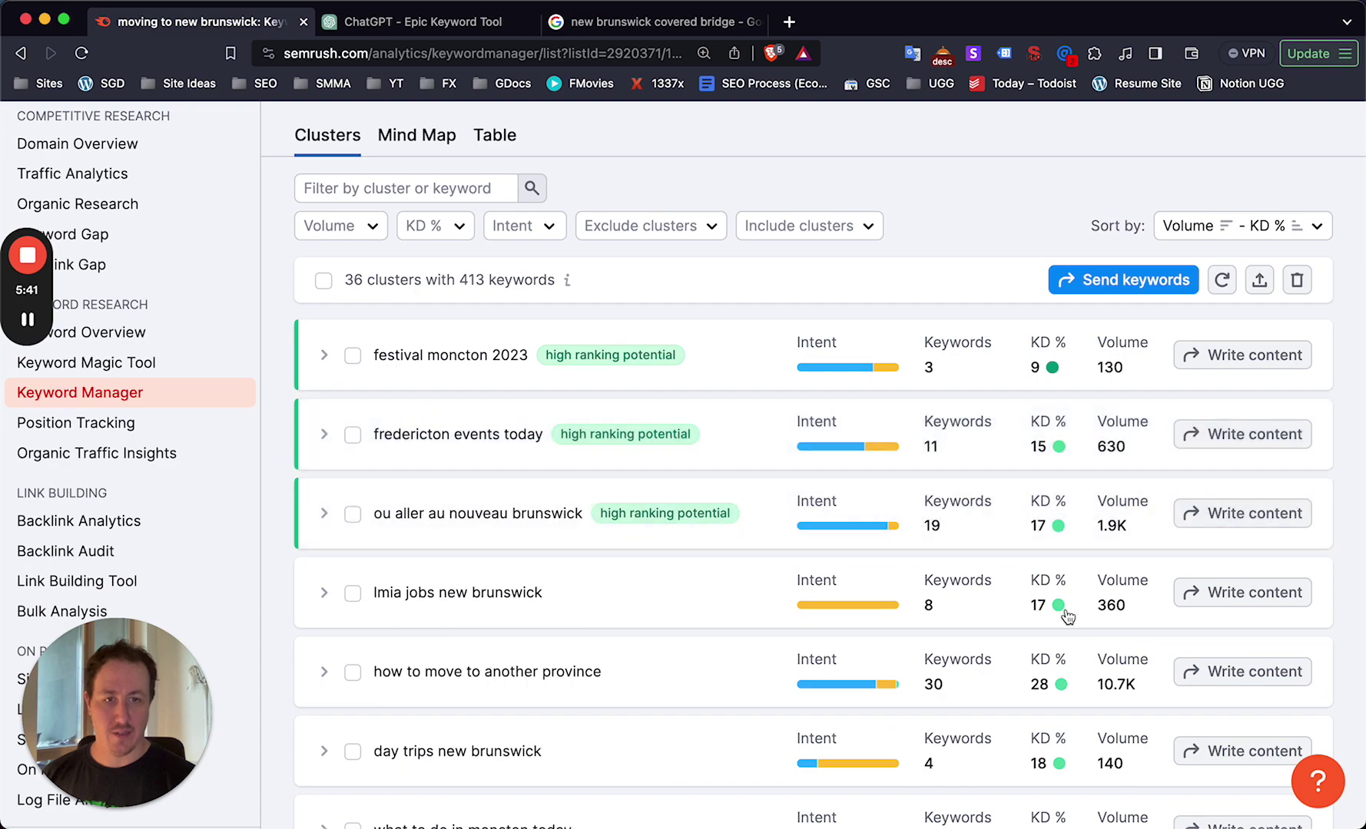
scroll(1067, 611, down, 5)
scroll(1067, 615, down, 3)
scroll(1052, 491, up, 10)
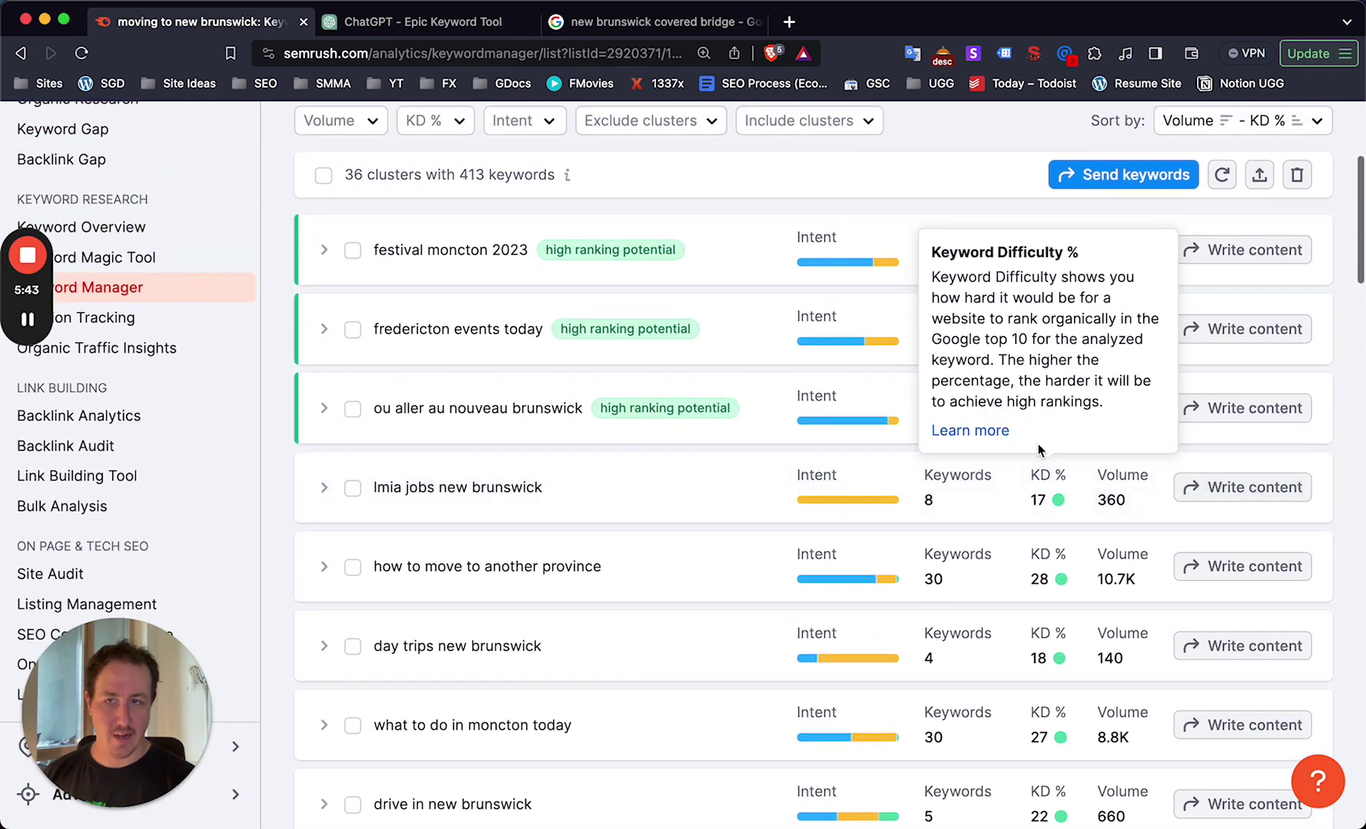
scroll(1040, 450, down, 12)
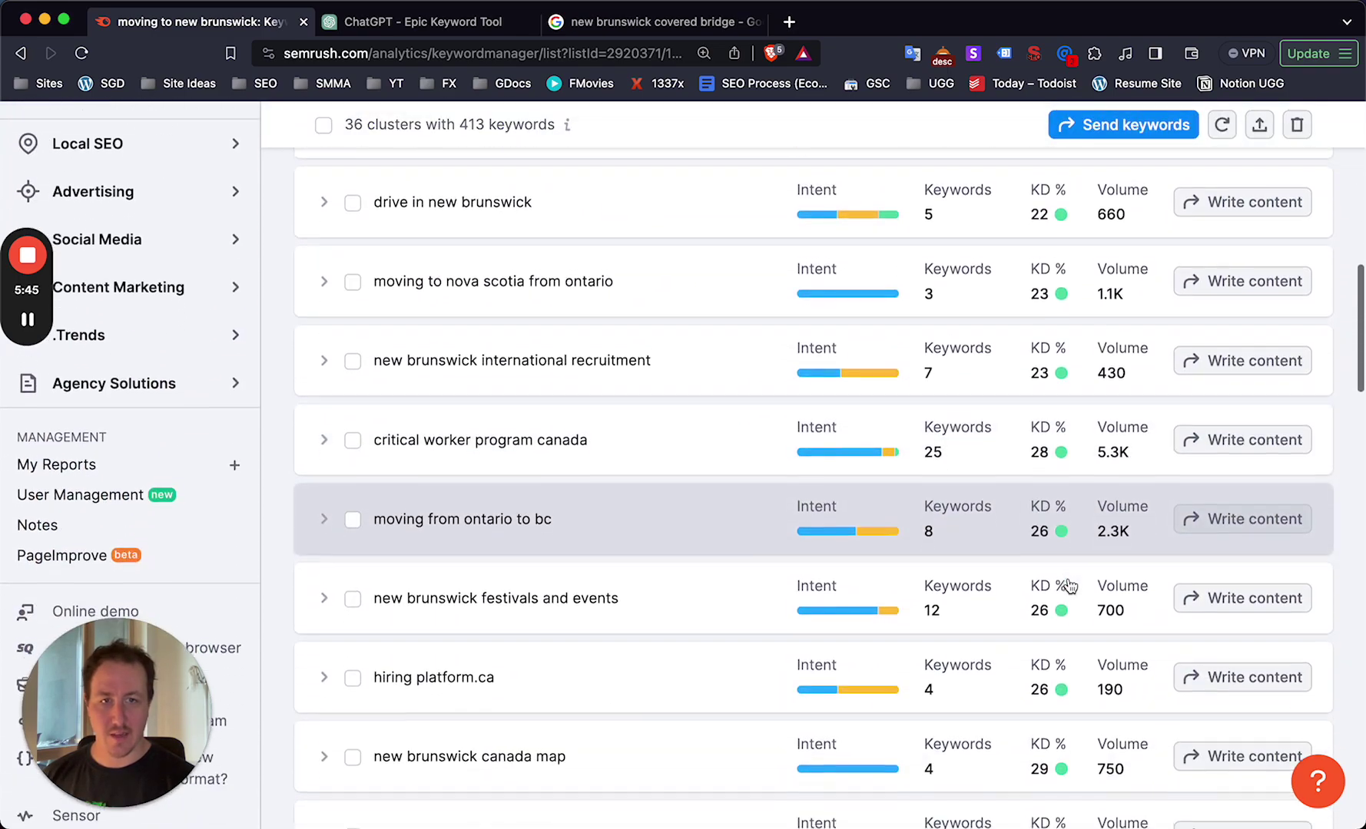
Step: Compare KD % and Volume across clusters like 'what to do in moncton today' (8.8K)
scroll(1069, 586, down, 8)
scroll(1109, 568, up, 5)
scroll(1108, 588, down, 1)
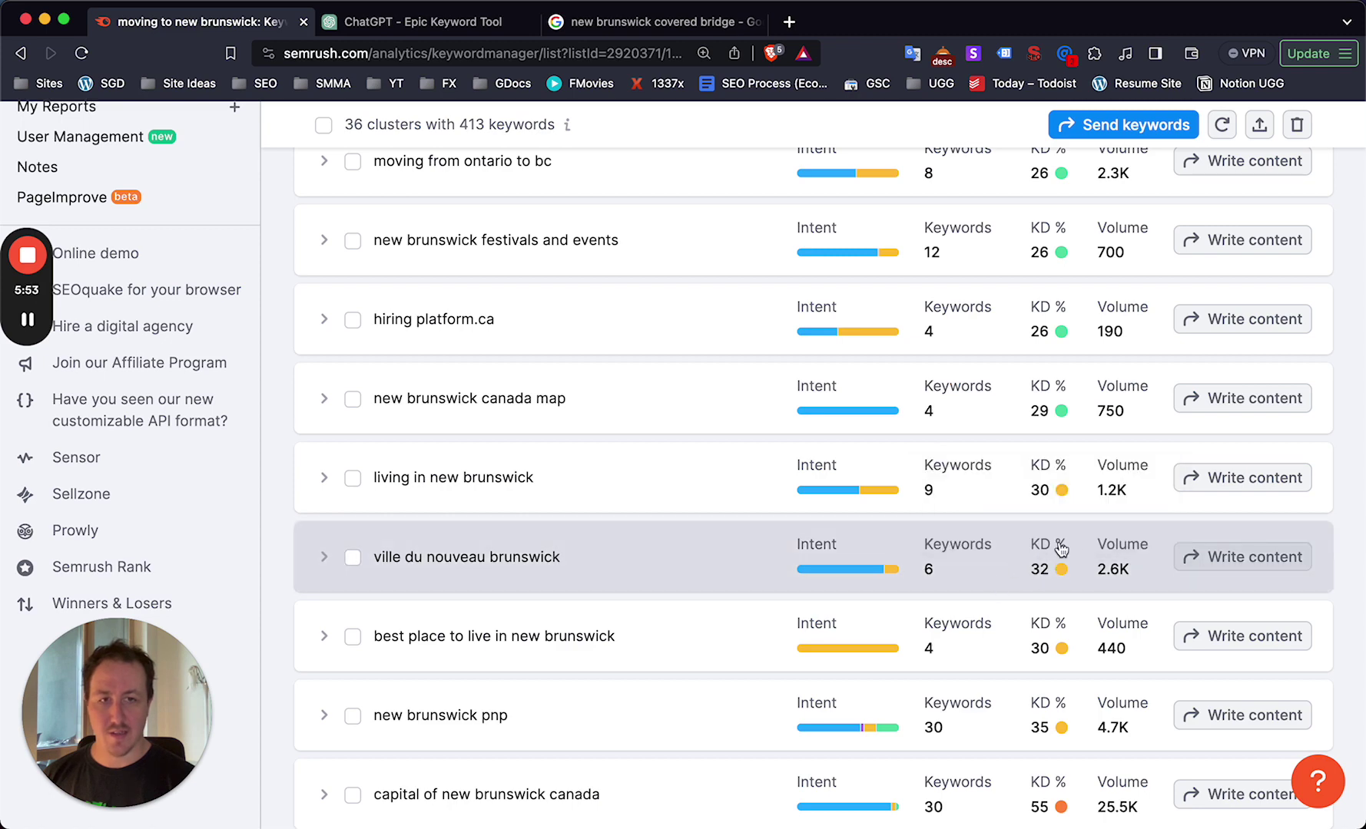
mouse_move(1061, 569)
scroll(942, 457, up, 2)
scroll(937, 380, up, 4)
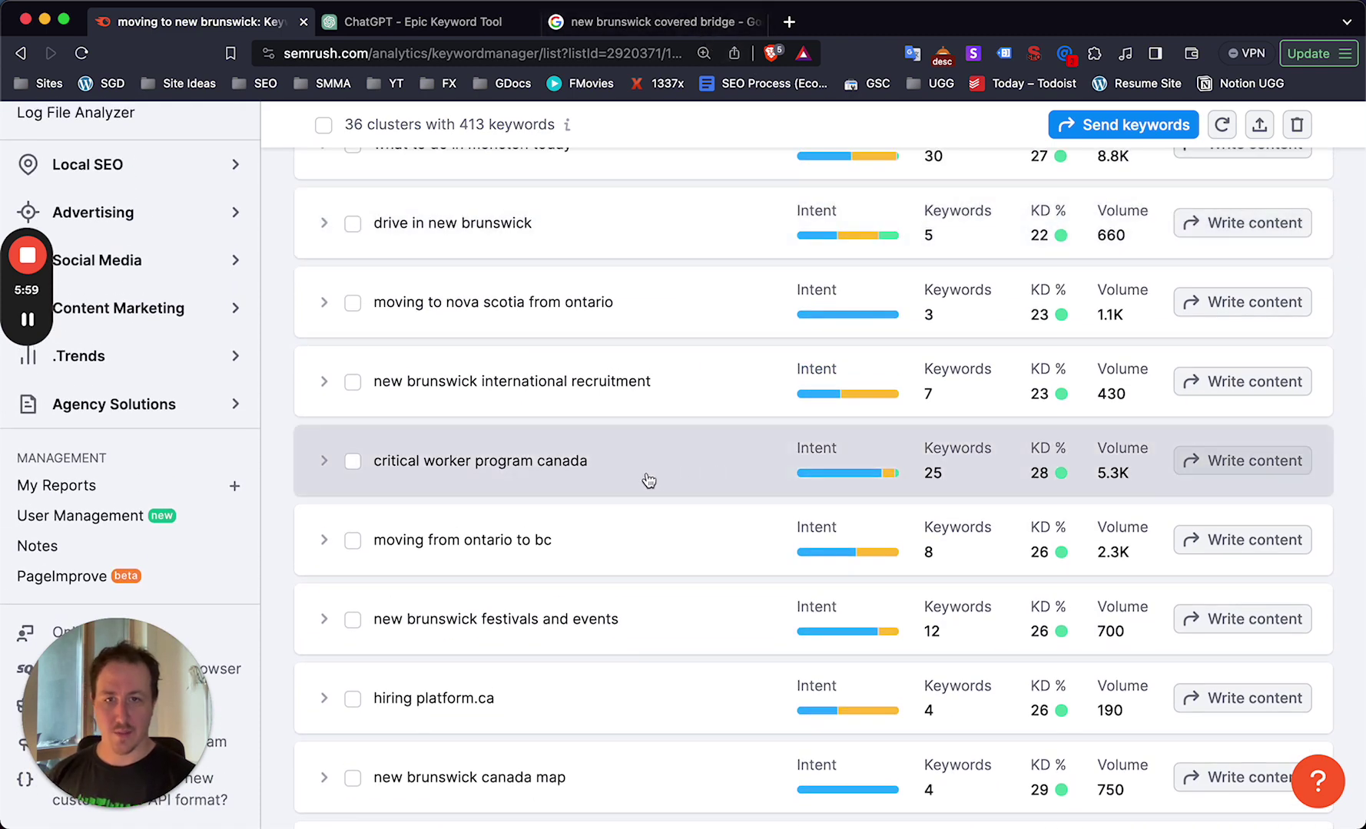
scroll(626, 491, down, 1)
scroll(622, 503, up, 1)
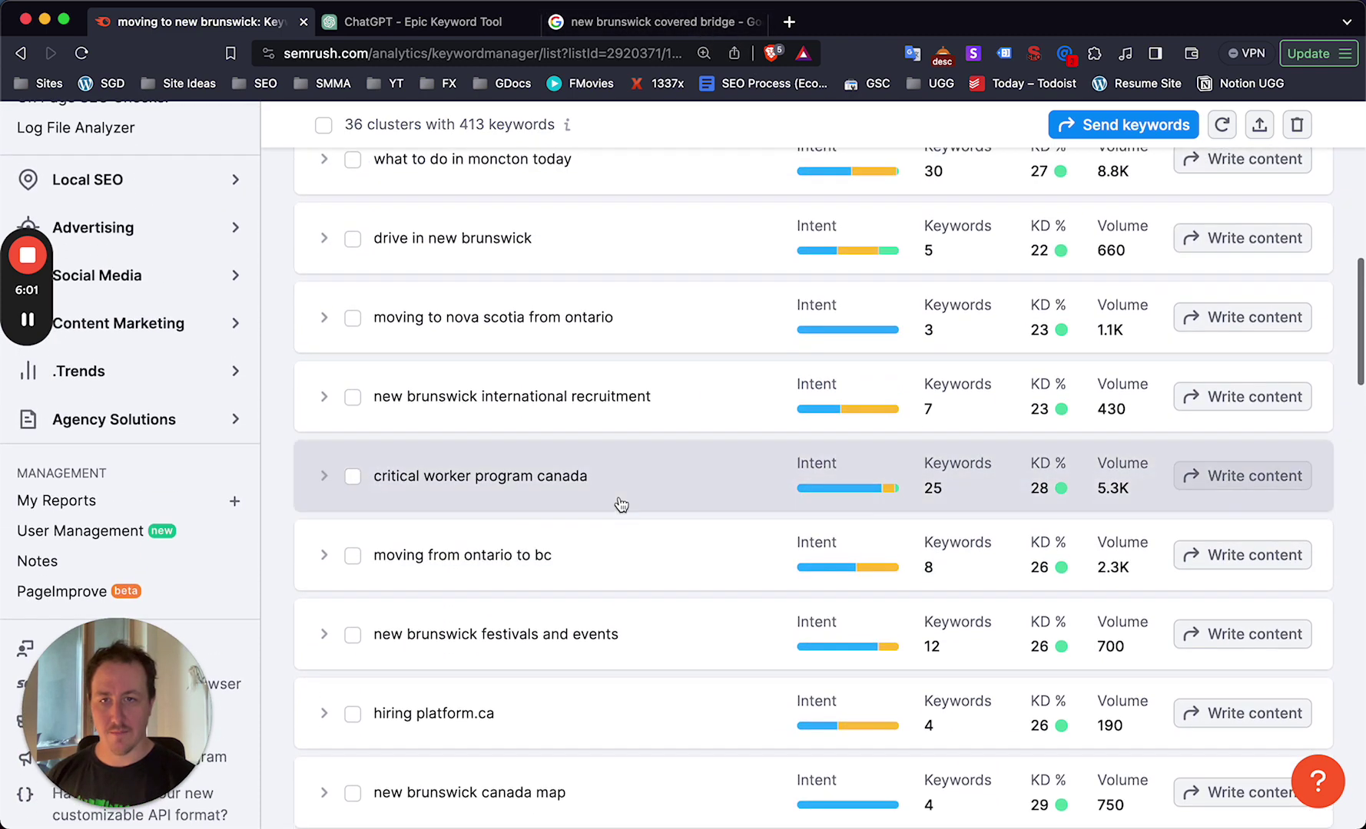
Step: In the Epic Keyword Tool chat, select the attraction name 'St. Martins Sea Caves'
click(449, 28)
scroll(514, 368, up, 10)
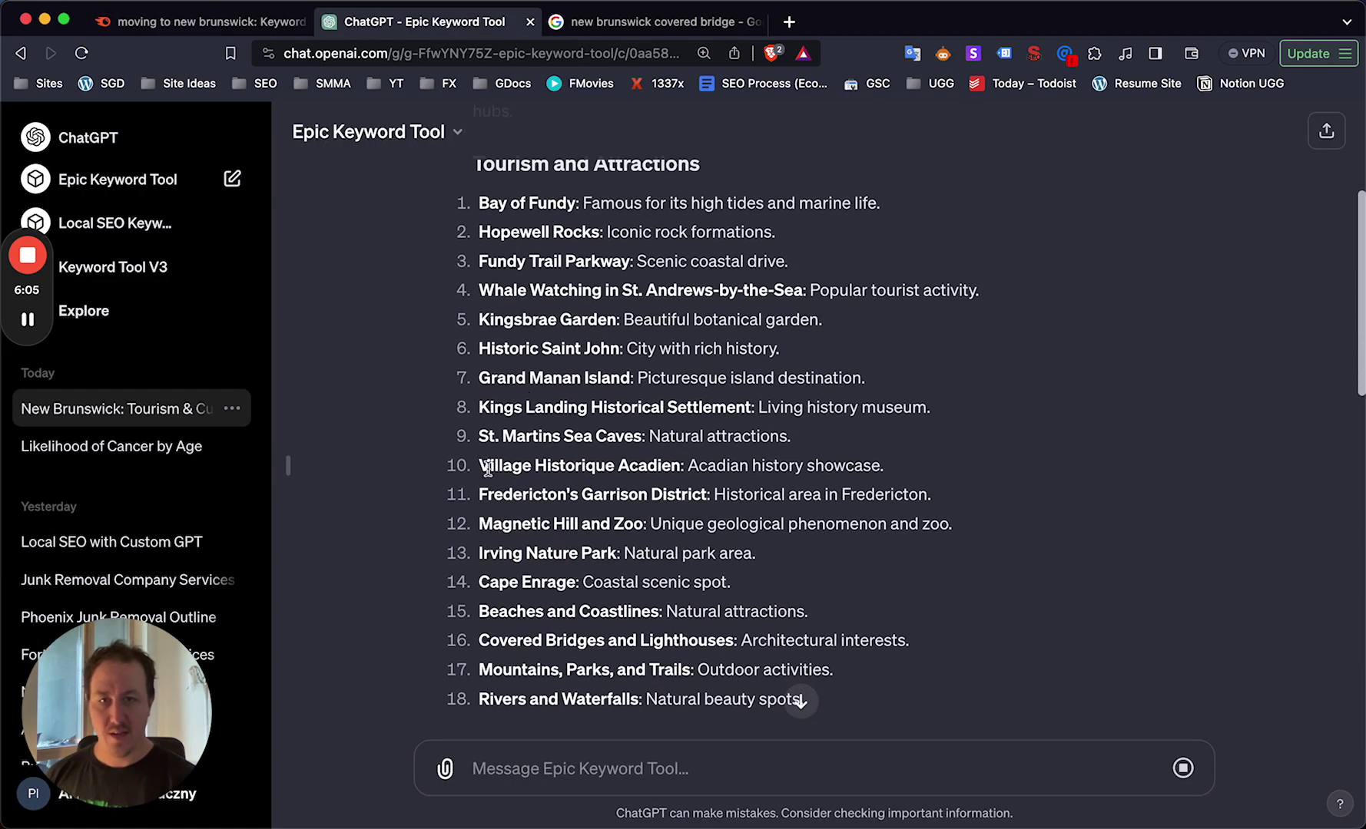
scroll(488, 468, down, 1)
drag(480, 413, 645, 403)
key(super+c)
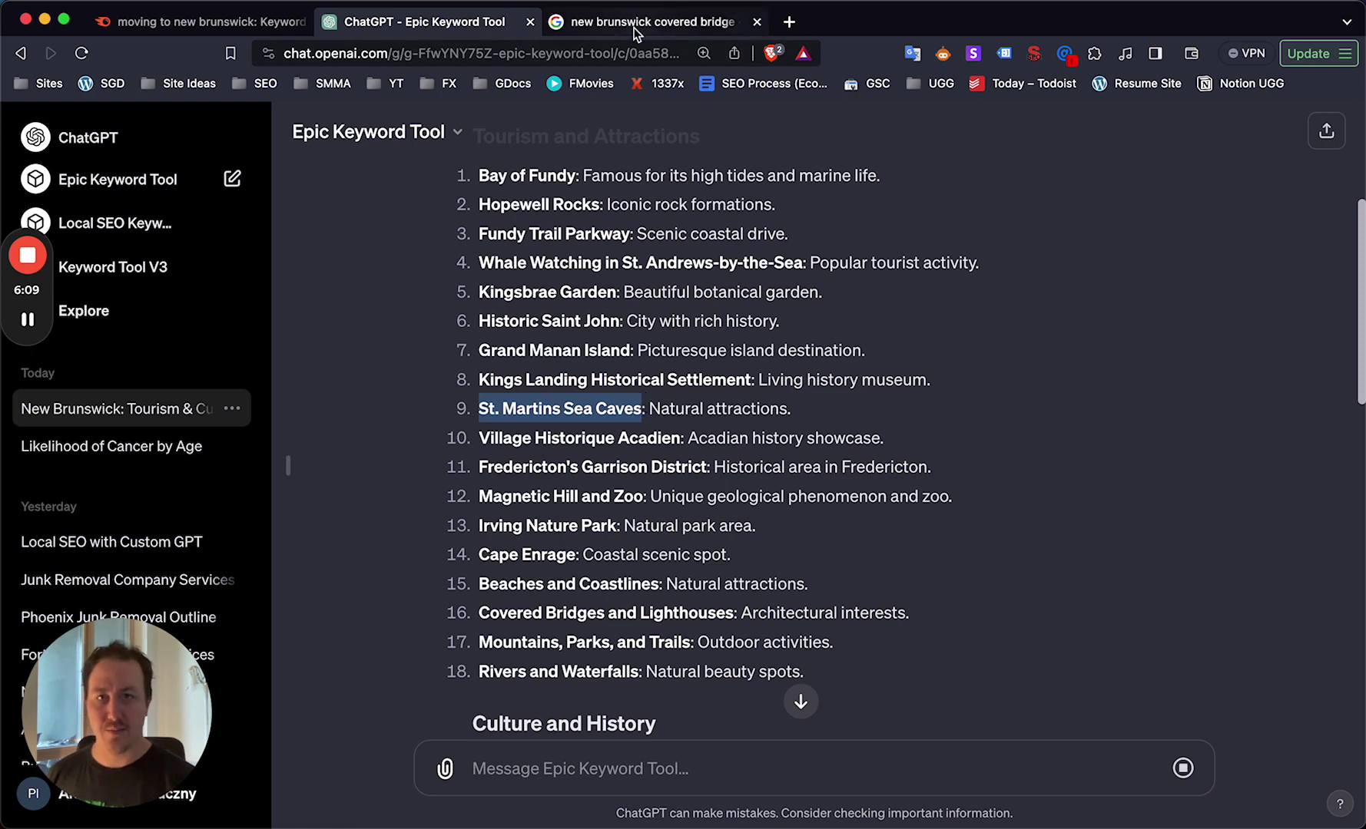
Step: Search Google for the pasted 'St. Martins Sea Caves' and browse the results
click(649, 23)
triple_click(312, 122)
key(super+v)
key(Return)
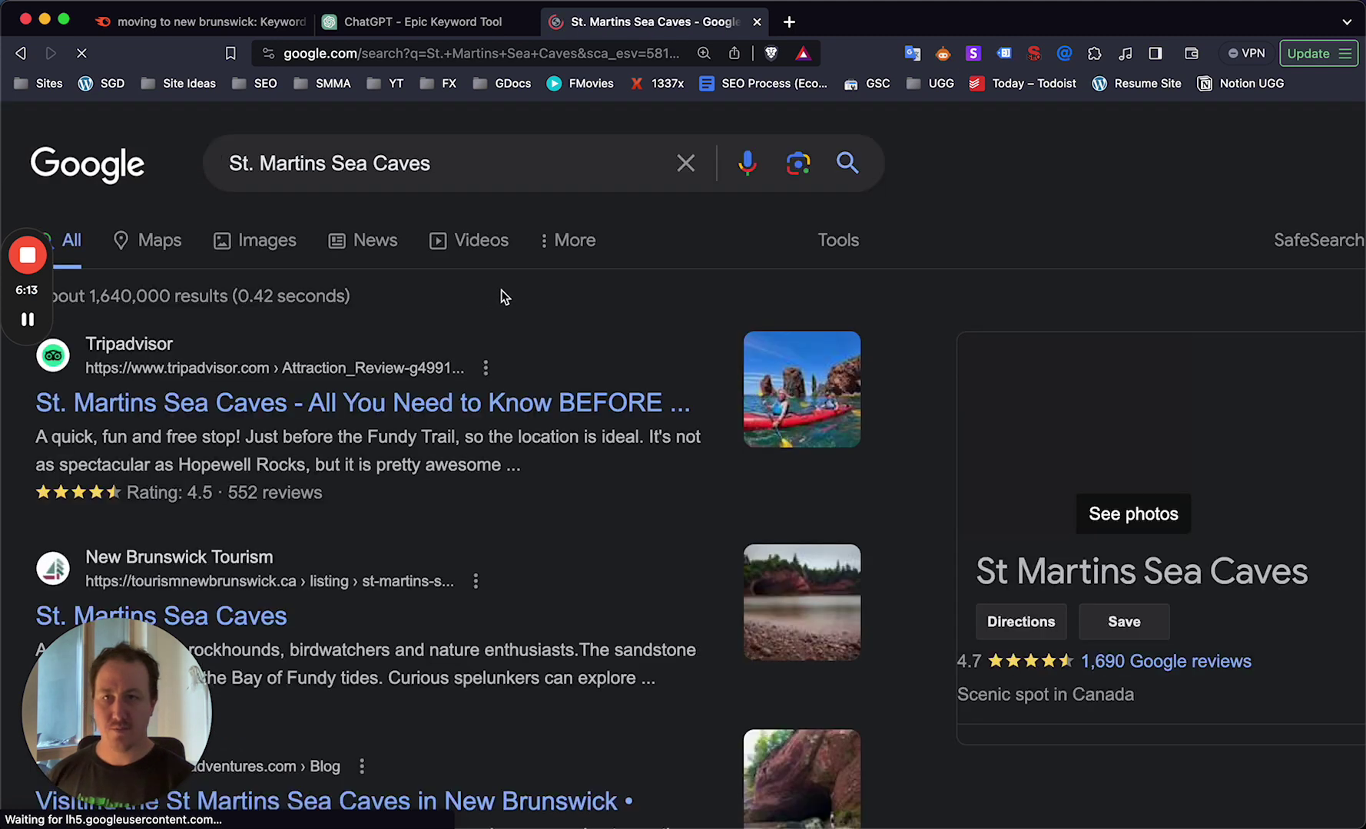
scroll(461, 345, down, 2)
scroll(363, 369, down, 2)
scroll(331, 373, down, 5)
scroll(350, 407, down, 2)
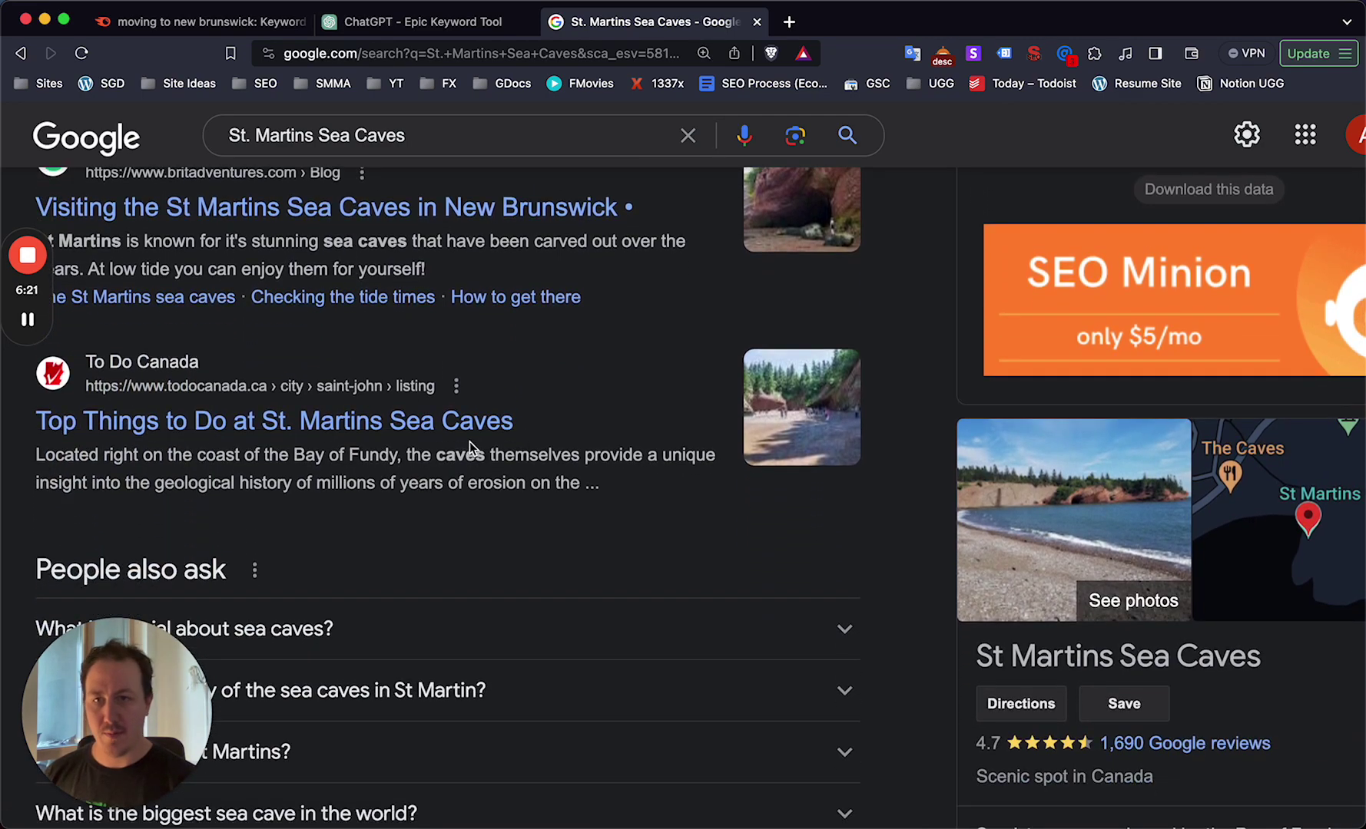
scroll(458, 461, down, 4)
scroll(458, 464, up, 7)
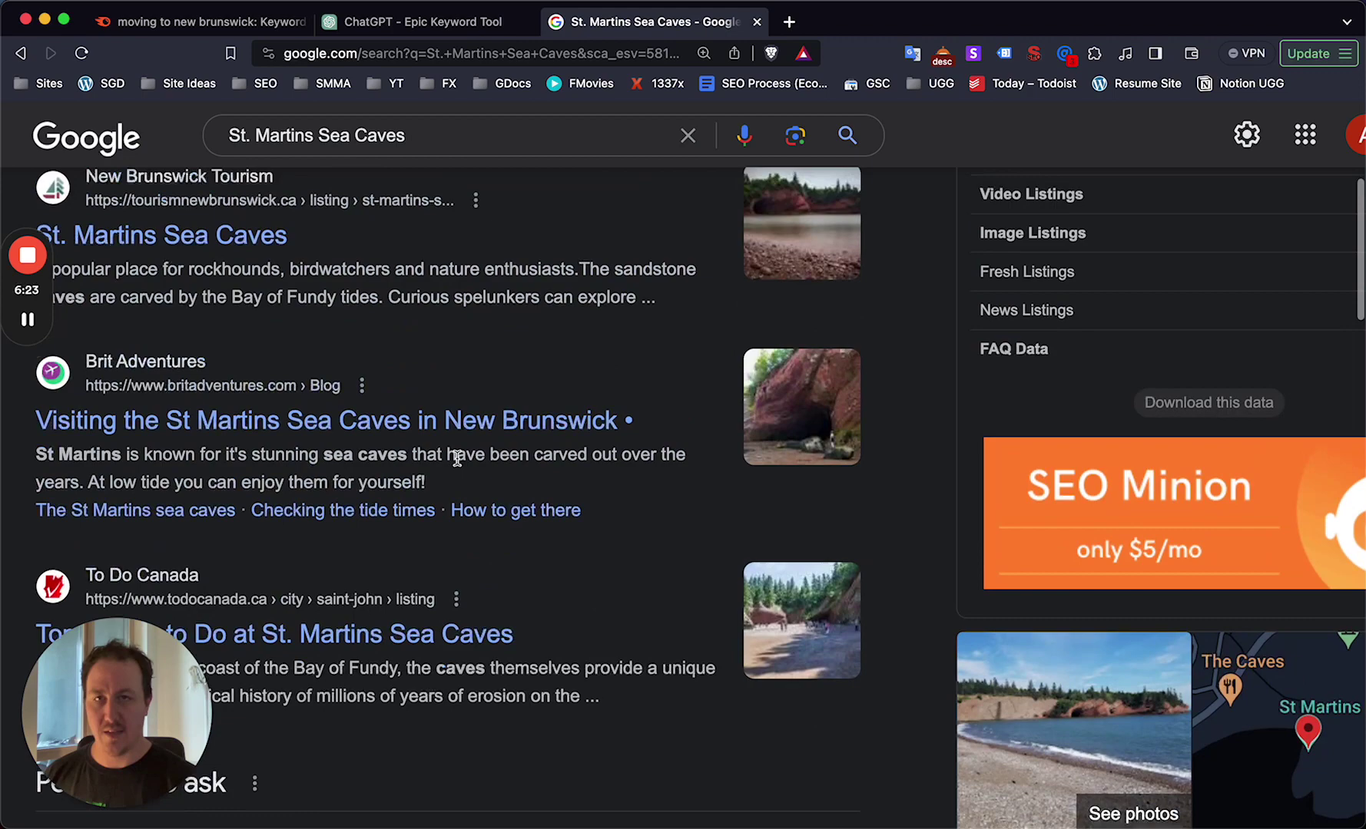
Step: Return to ChatGPT and scroll its 'moving to New Brunswick' content-hub guide
click(453, 24)
scroll(802, 699, down, 6)
scroll(641, 445, down, 8)
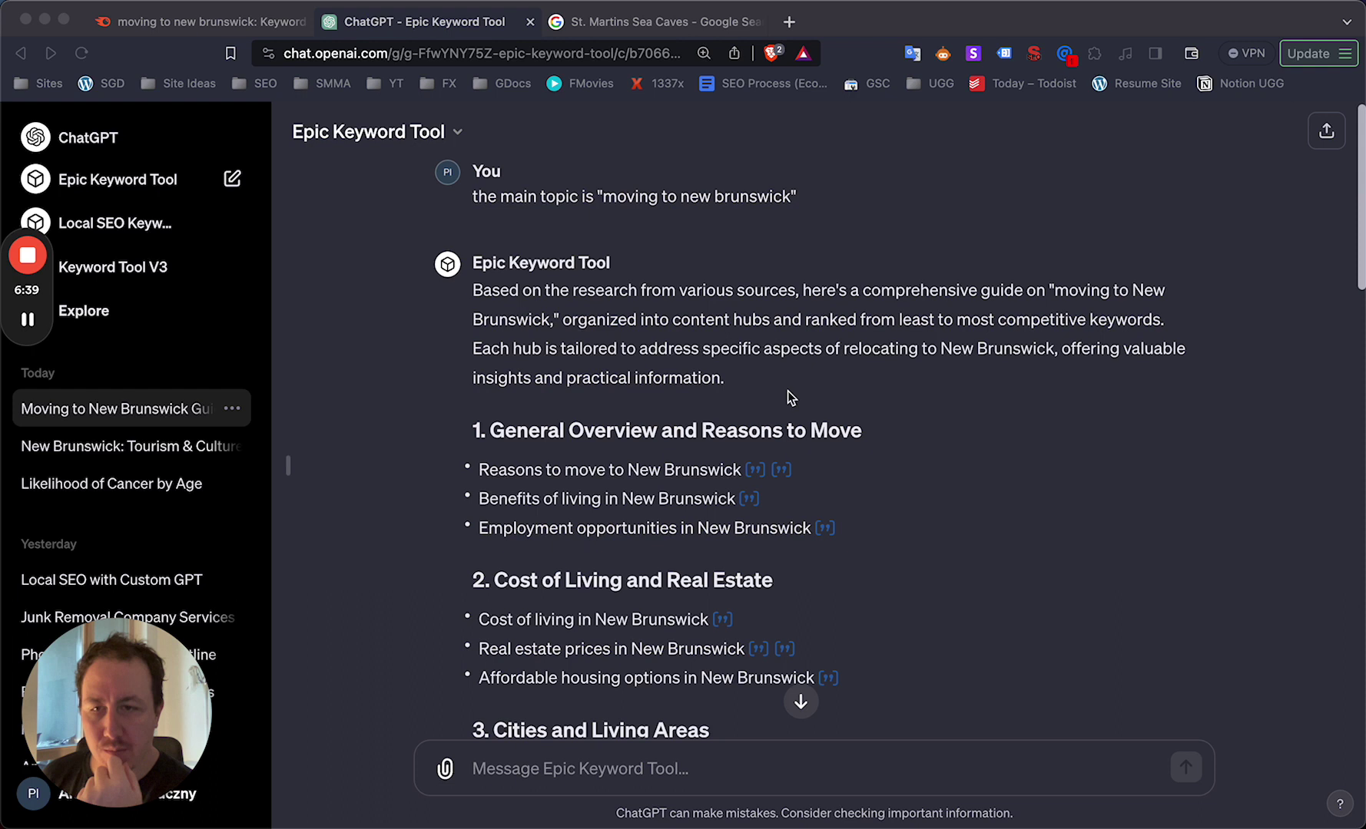
Step: Review the 13 New Brunswick content hubs and select the '11. Real Estate and Accommodation' heading
scroll(788, 393, up, 1)
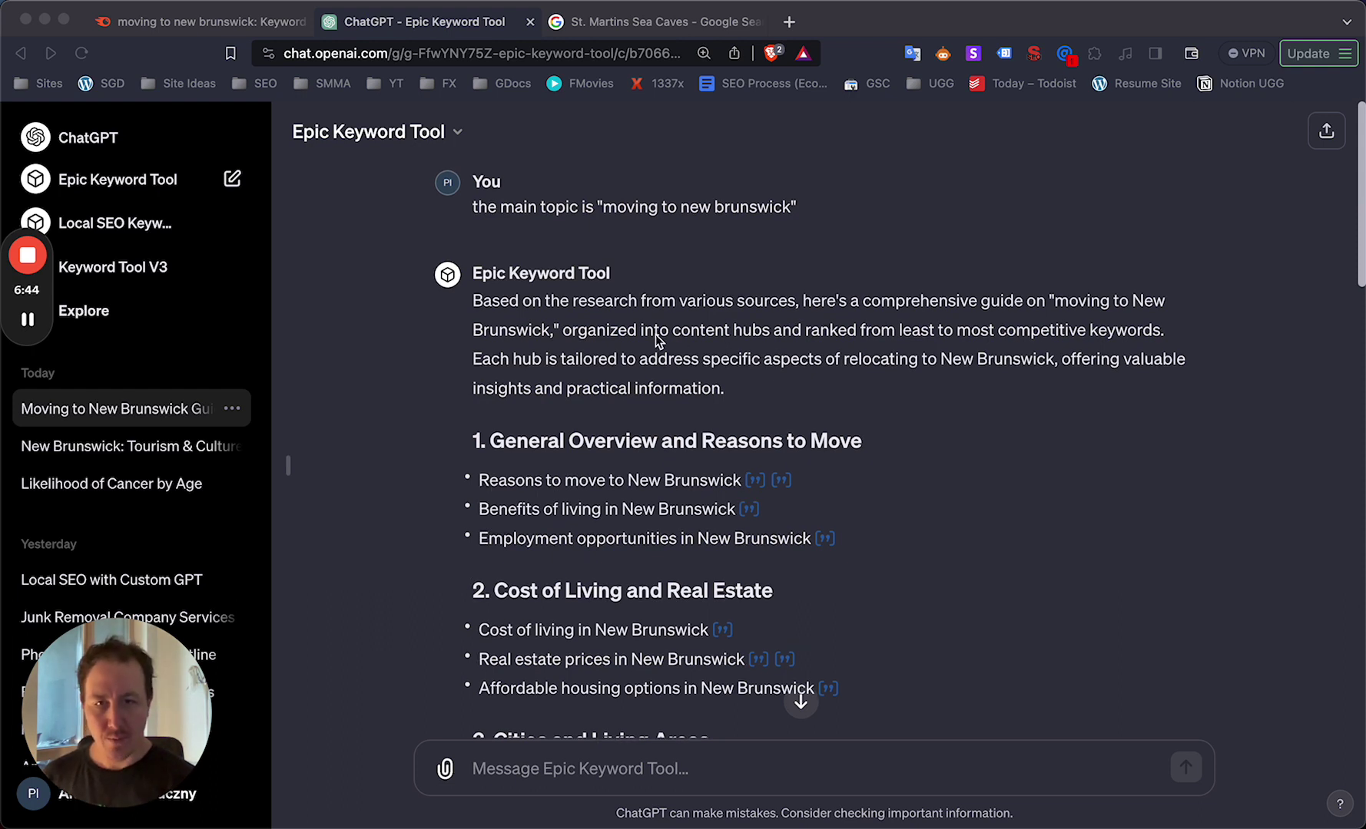
scroll(655, 335, down, 3)
scroll(613, 384, down, 4)
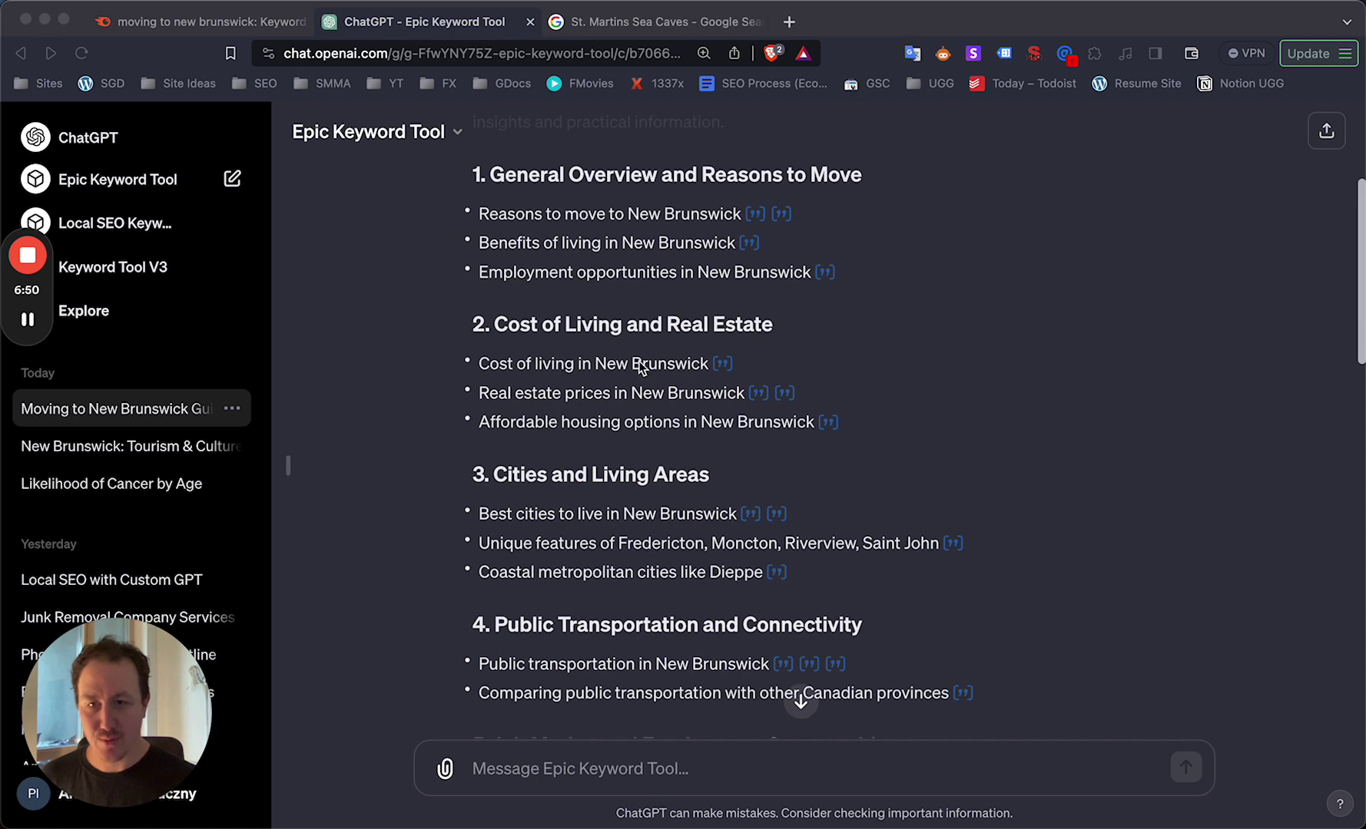
scroll(639, 361, down, 11)
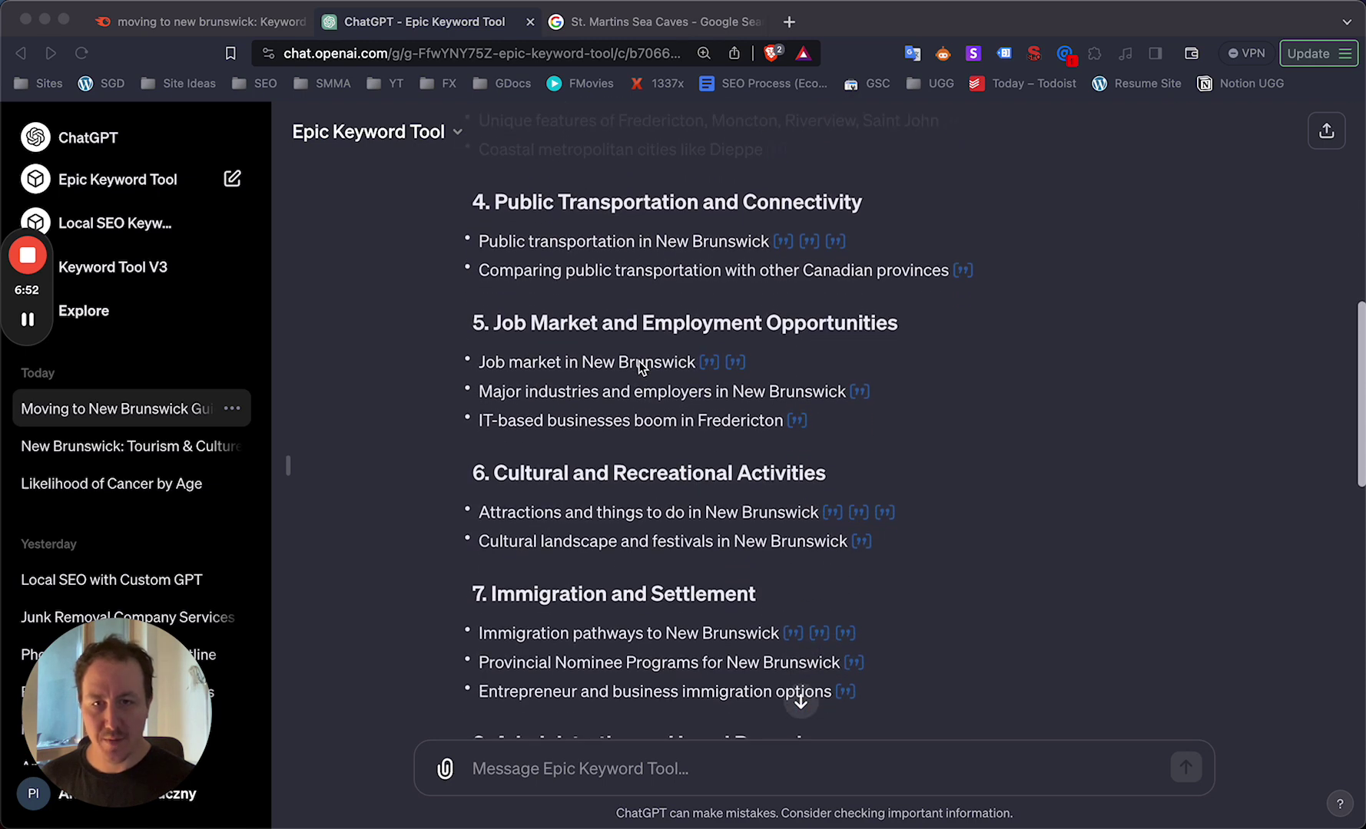
scroll(686, 461, up, 15)
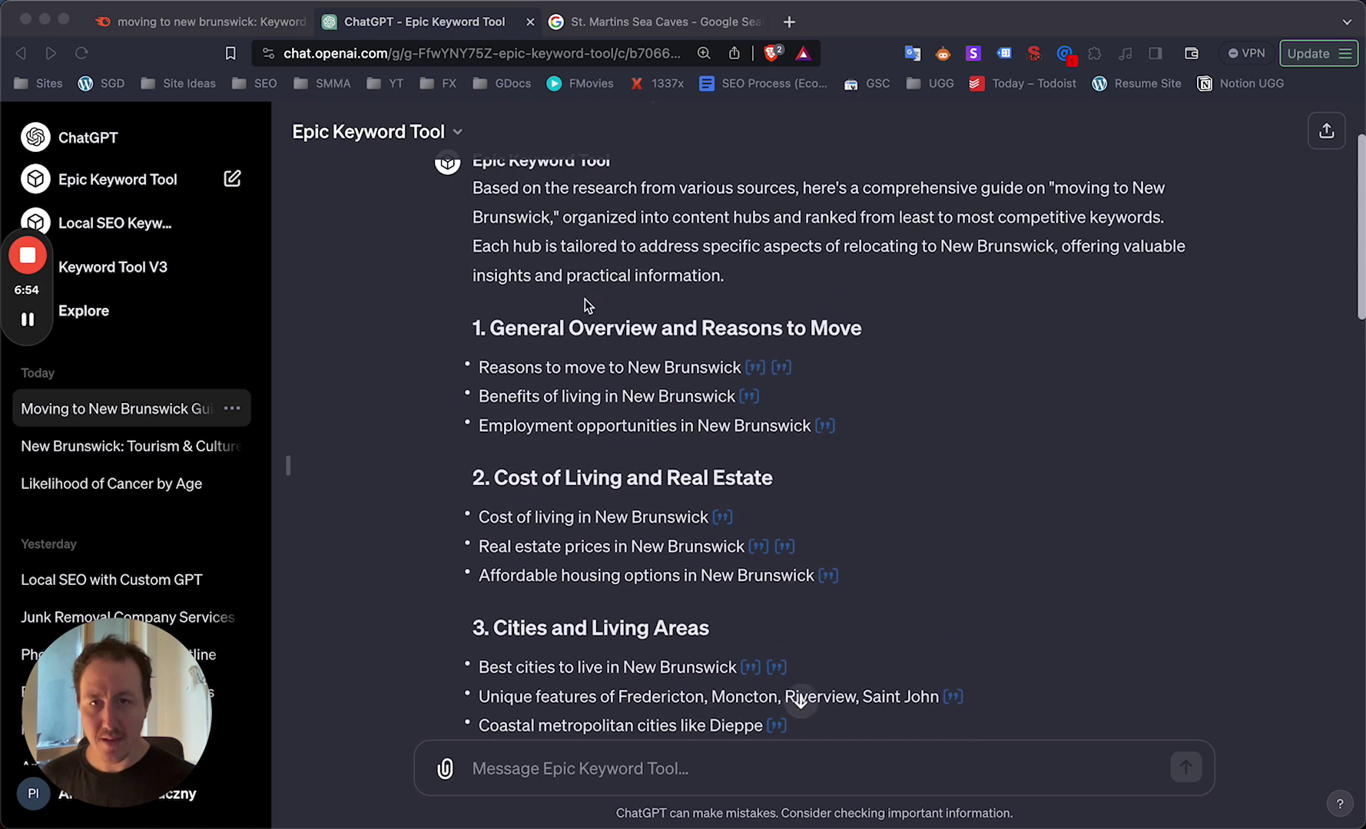
scroll(537, 294, down, 1)
scroll(587, 335, down, 8)
scroll(591, 334, up, 9)
scroll(557, 480, down, 1)
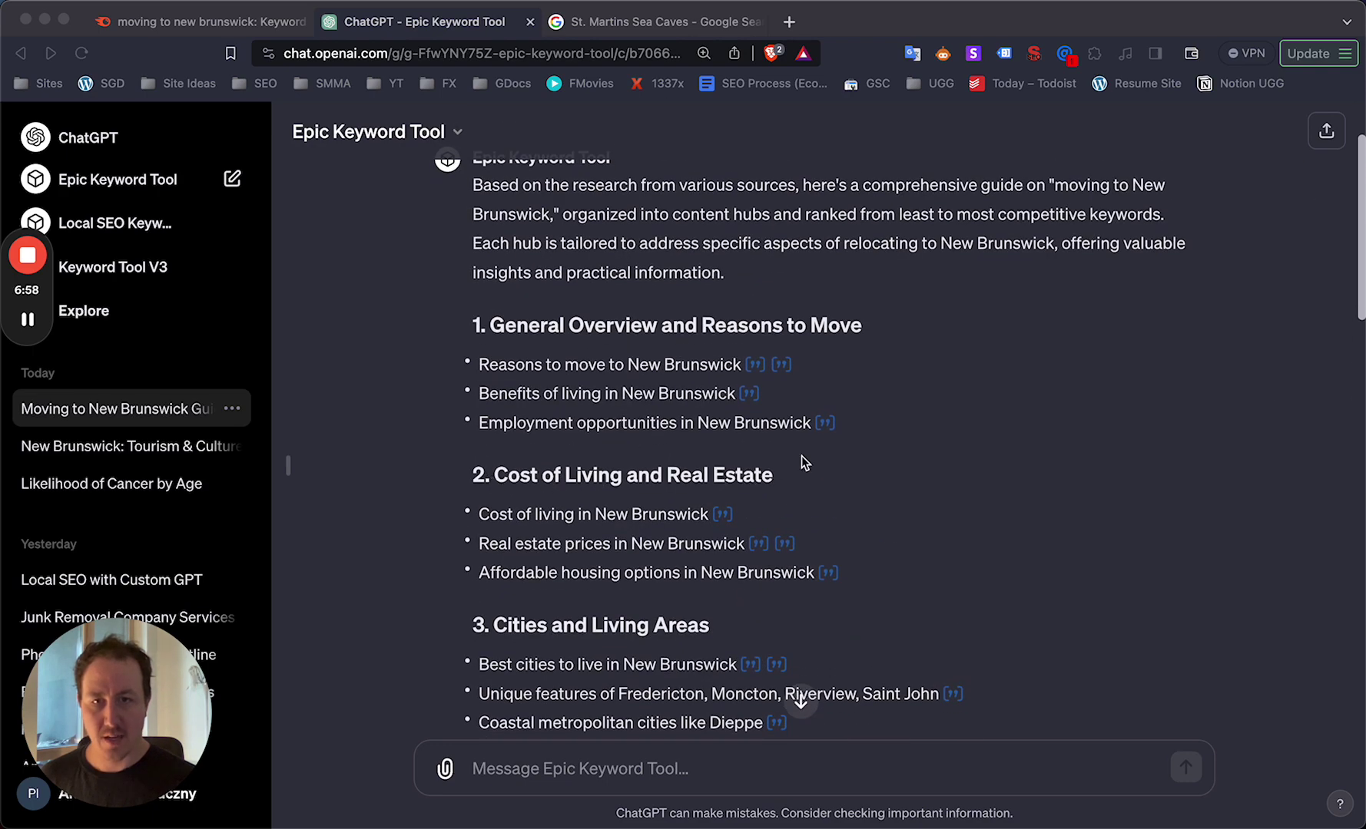
scroll(789, 326, down, 7)
scroll(786, 396, down, 3)
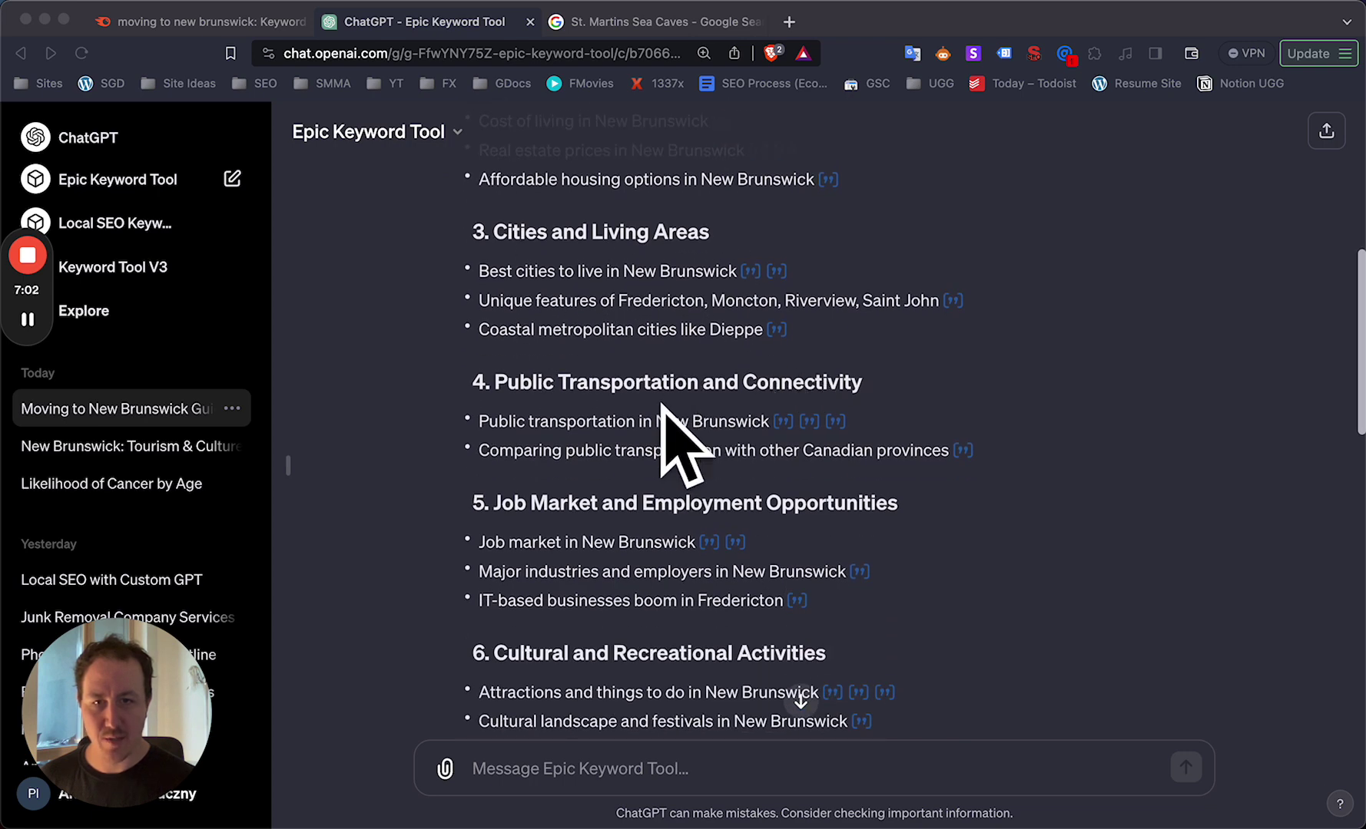
scroll(614, 461, down, 3)
scroll(601, 525, down, 5)
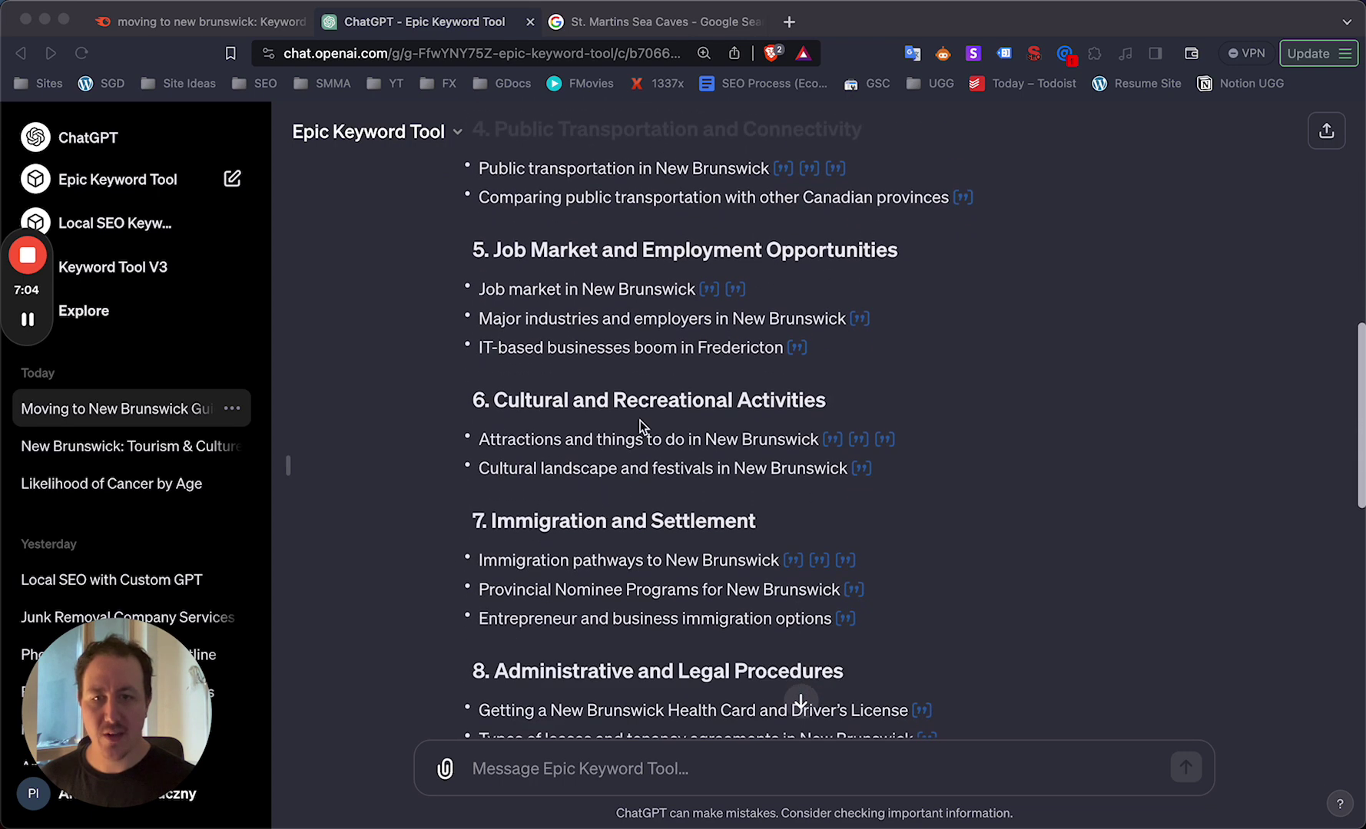
scroll(568, 526, down, 3)
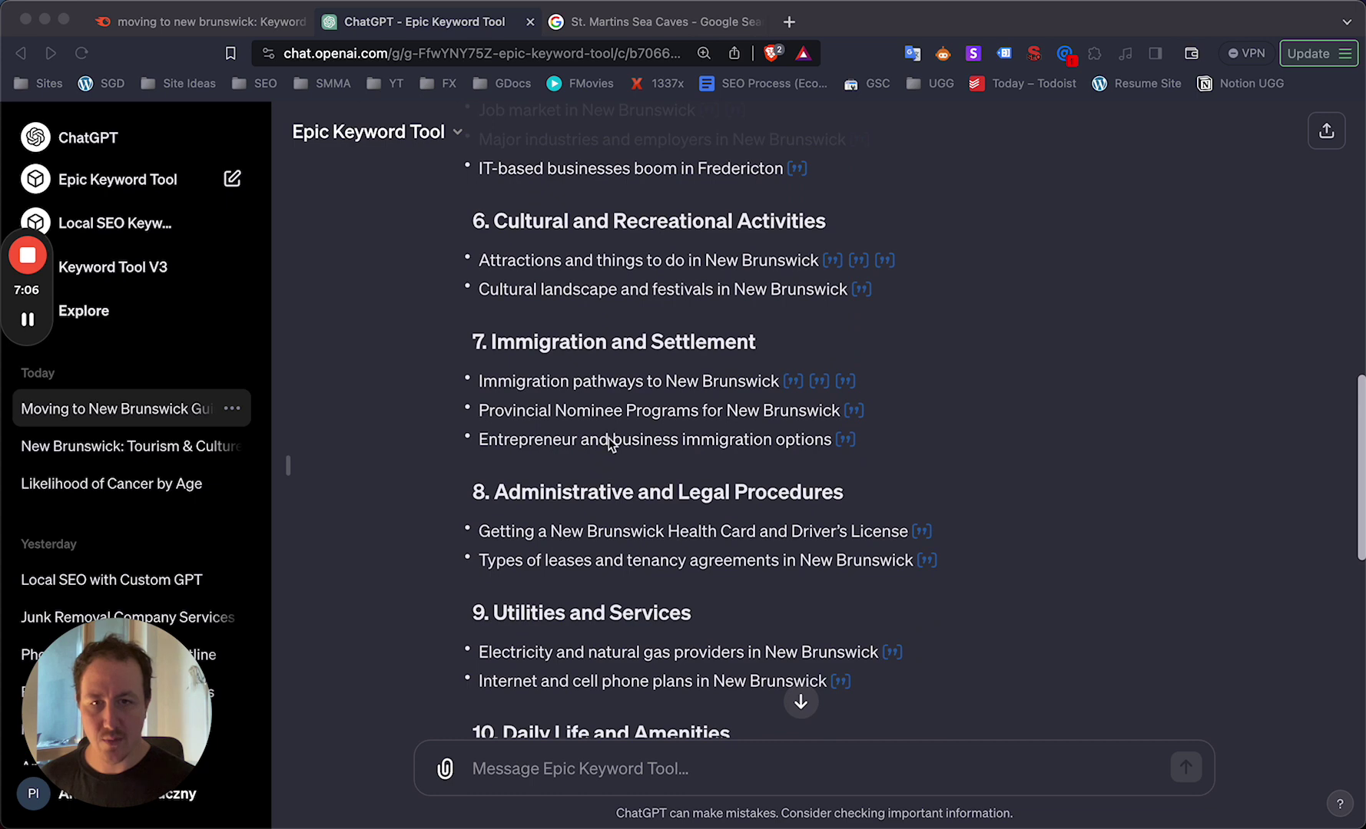
scroll(608, 438, down, 3)
scroll(647, 374, down, 3)
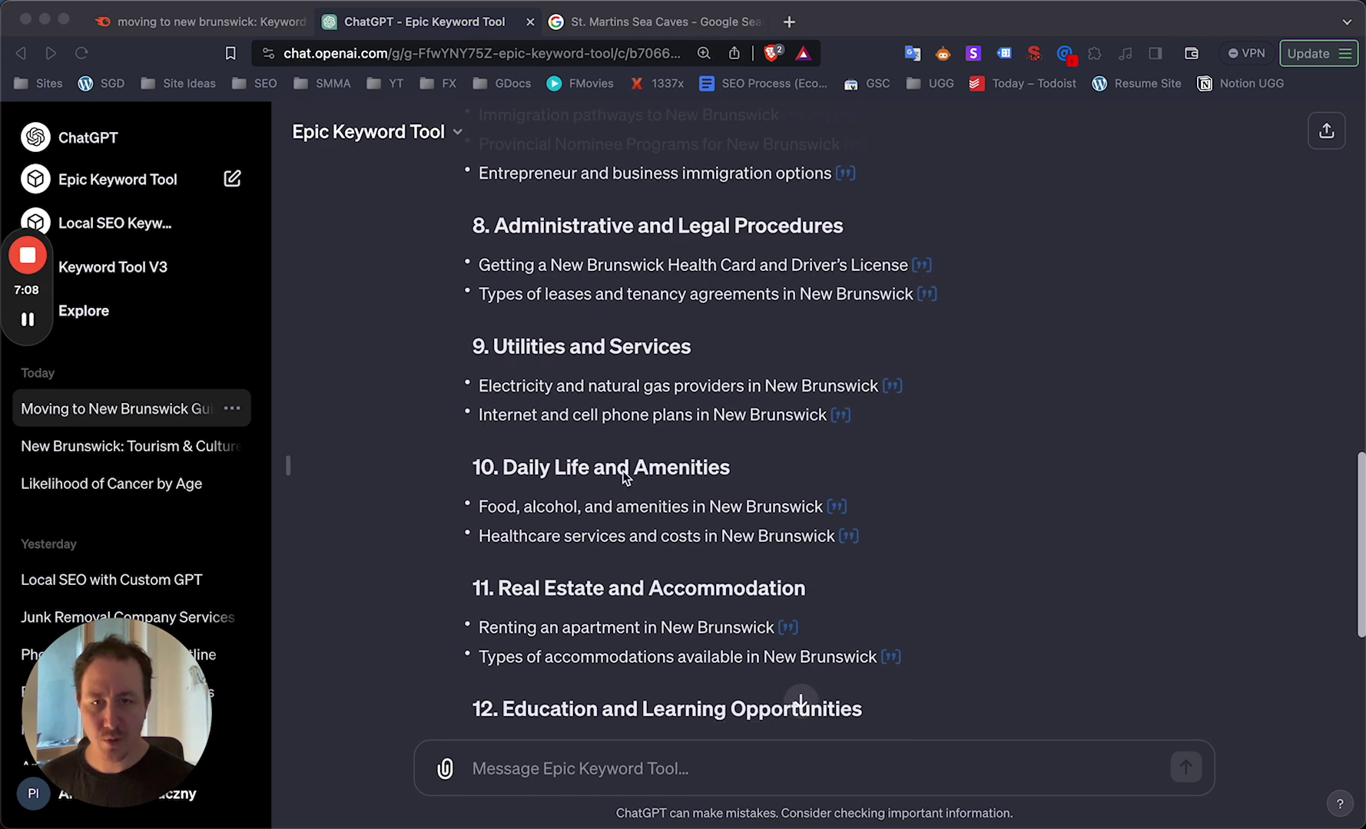
scroll(622, 471, down, 3)
scroll(545, 430, down, 2)
drag(500, 382, 808, 387)
key(super+c)
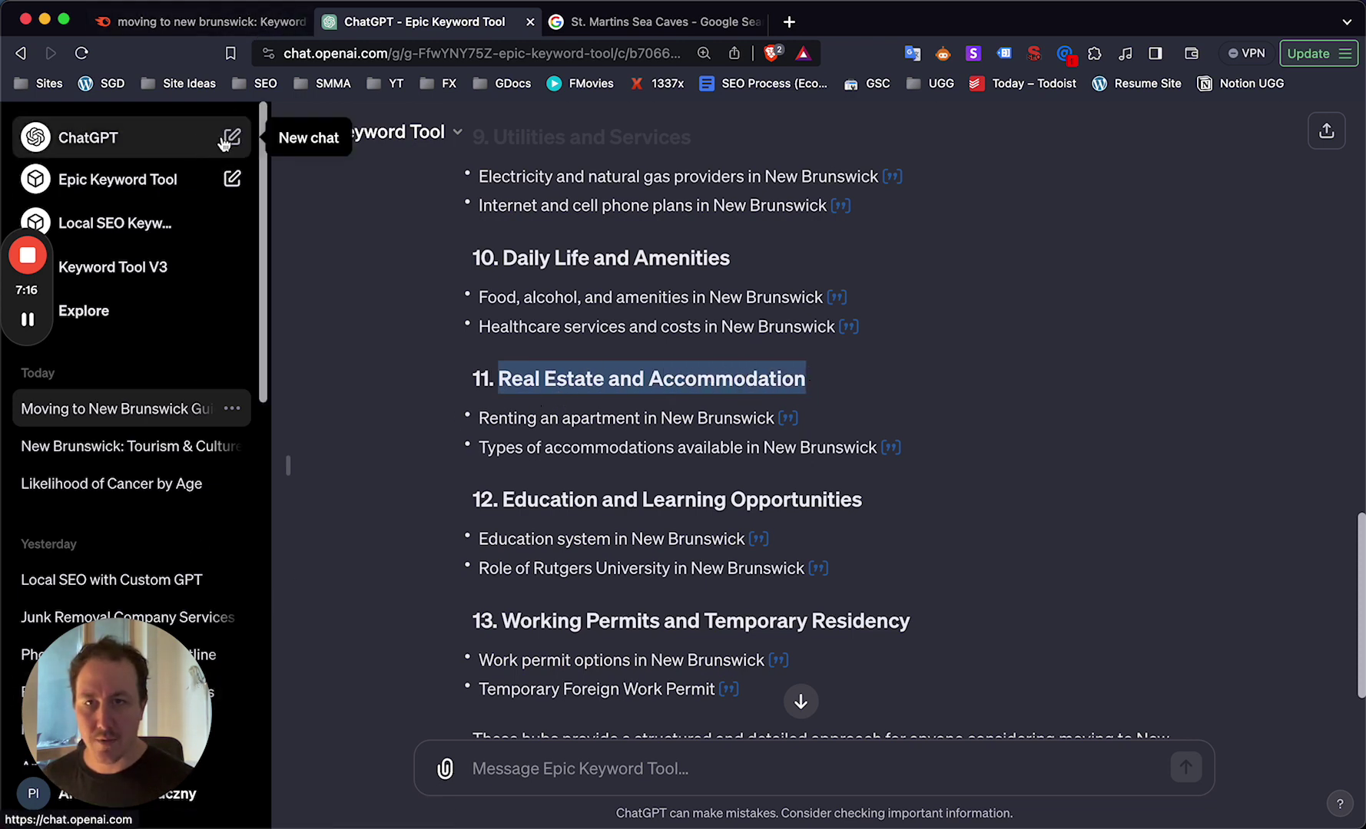
Step: In a new chat, paste the Real Estate and Accommodation heading and request 25 blog post ideas for it
click(228, 139)
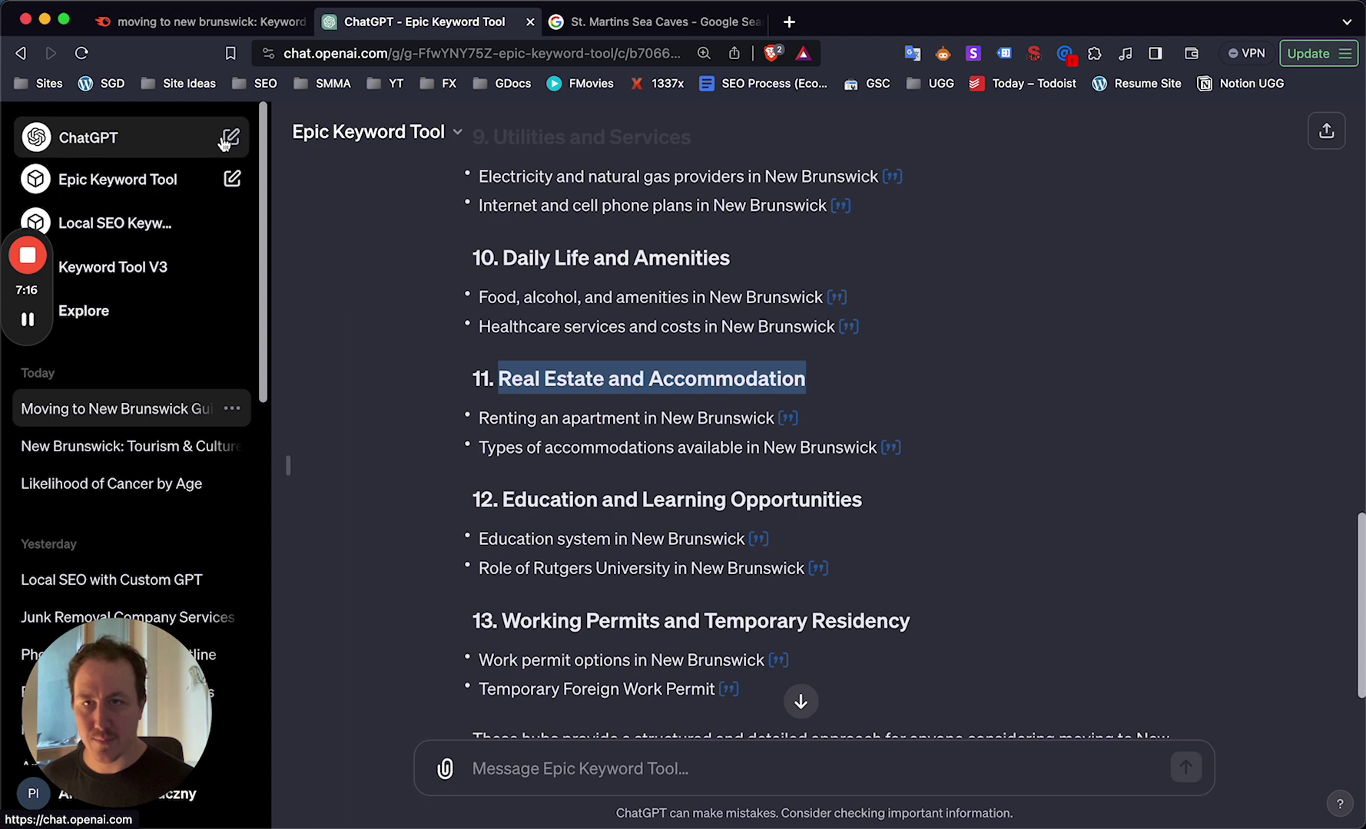
click(589, 760)
key(super+v)
text(give me 25 blog post ideas based on a content hub for R)
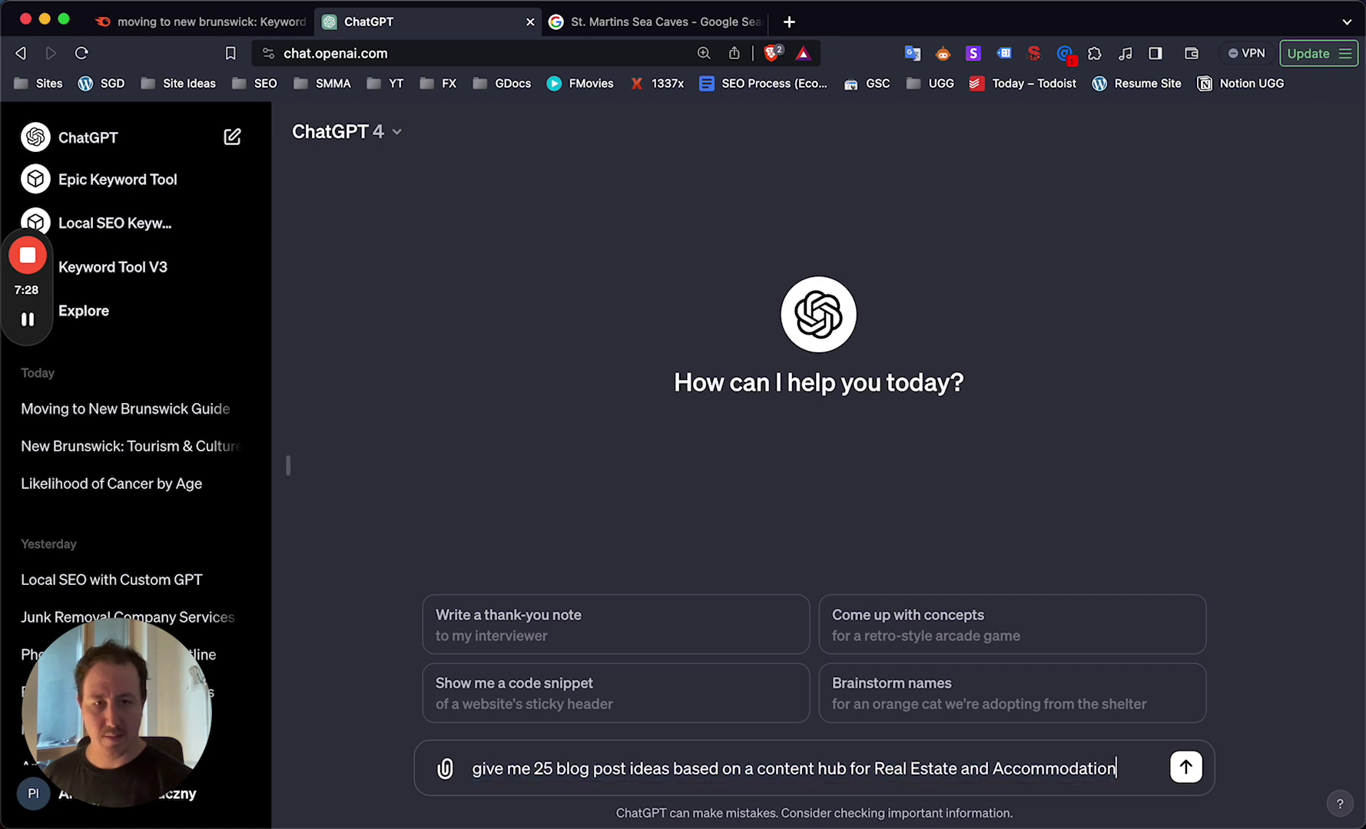
text(eal Estate and Accommodatio)
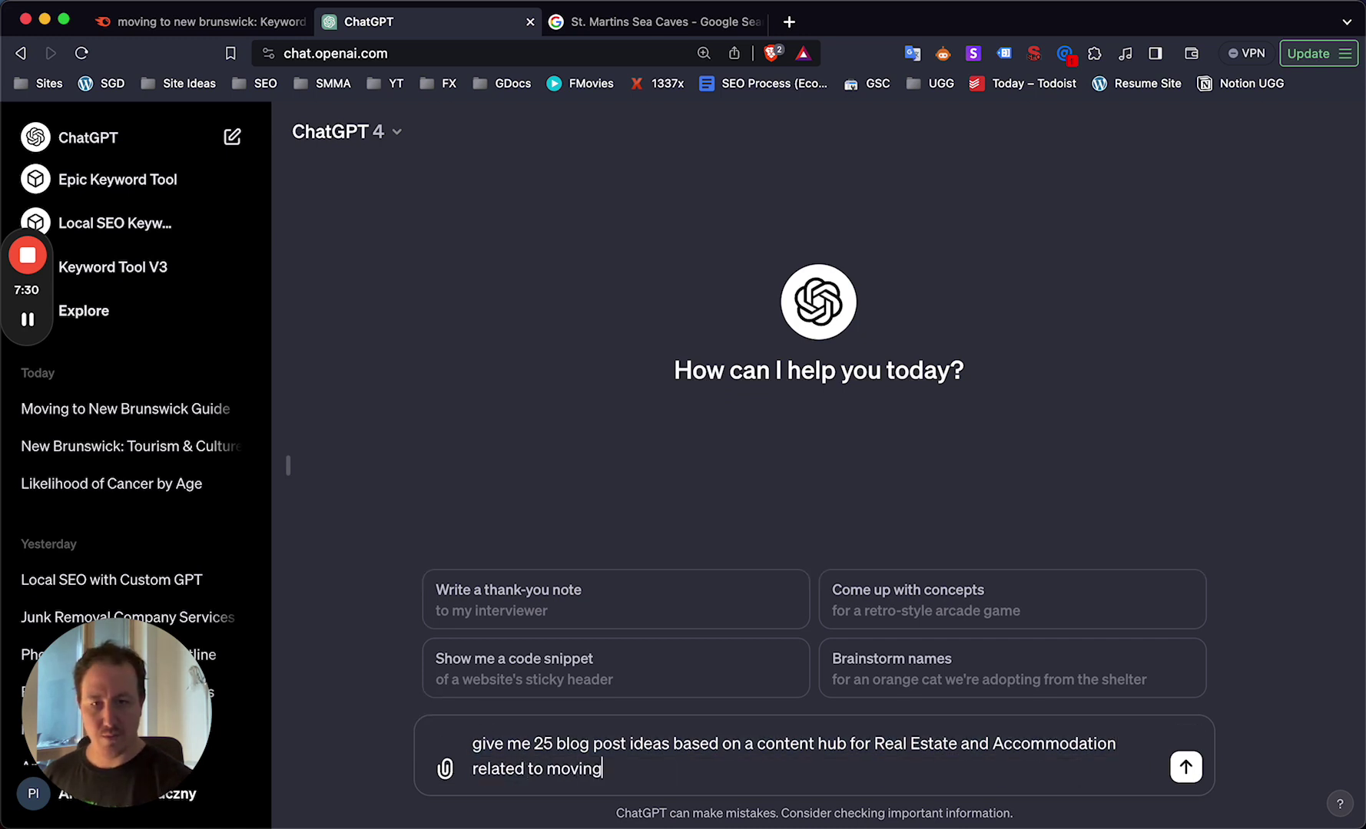
key(Return)
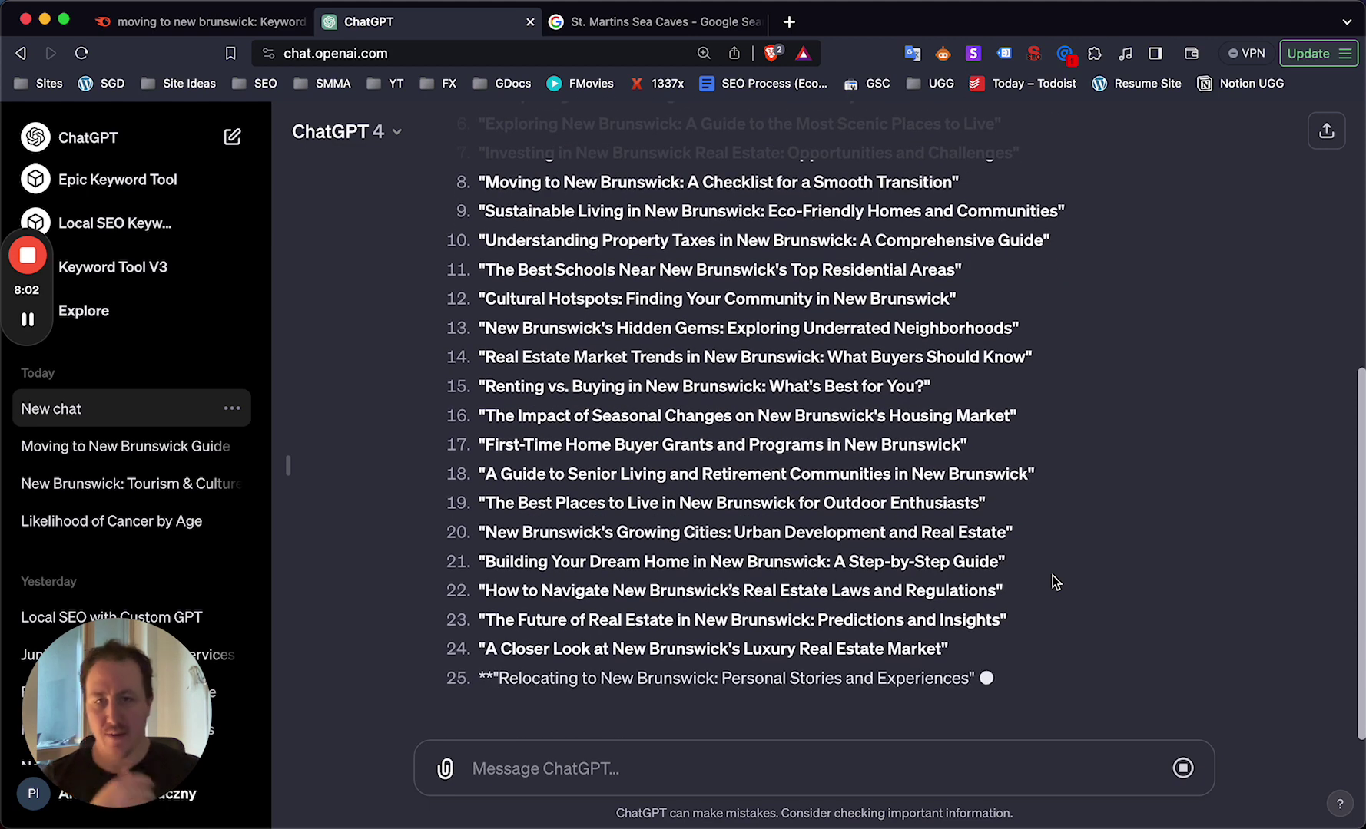
click(200, 21)
click(465, 23)
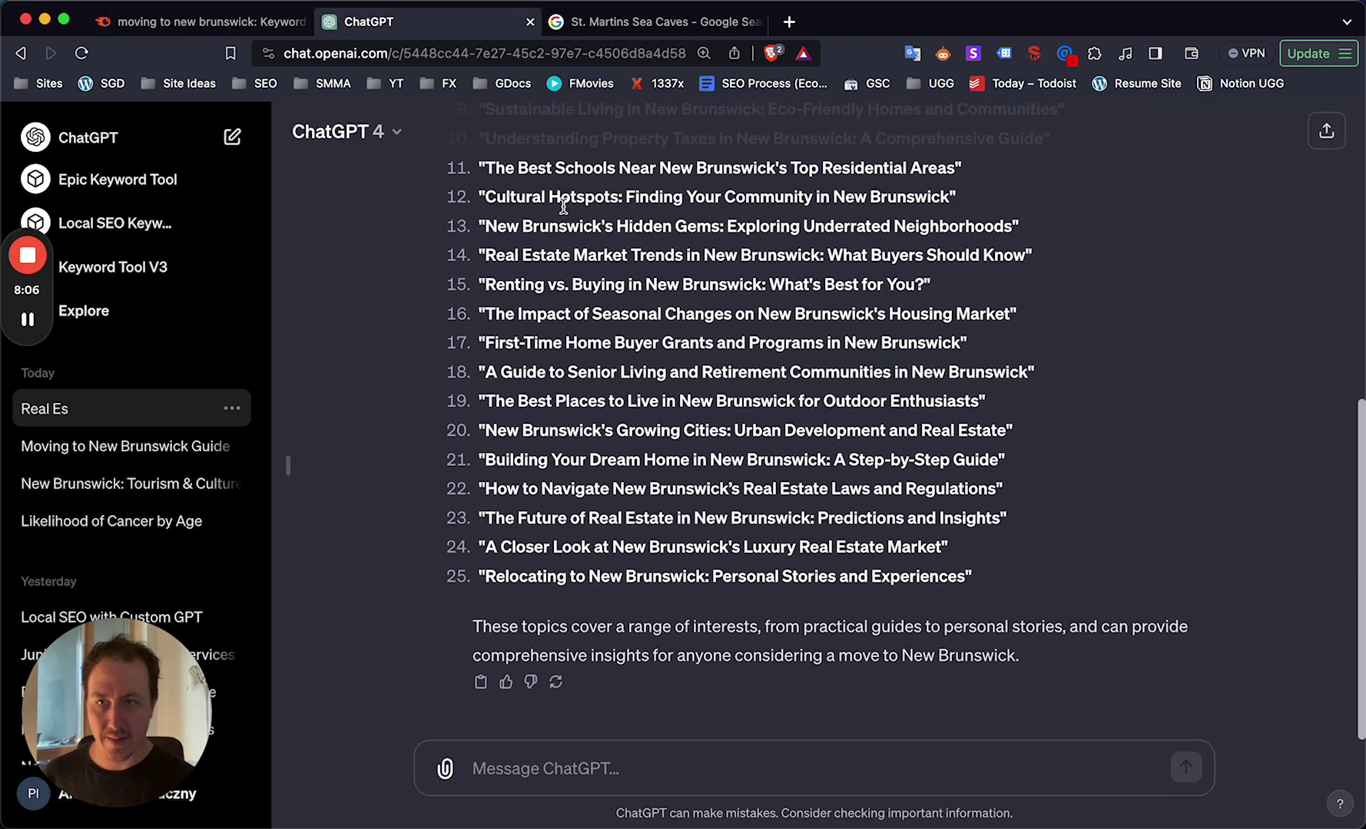